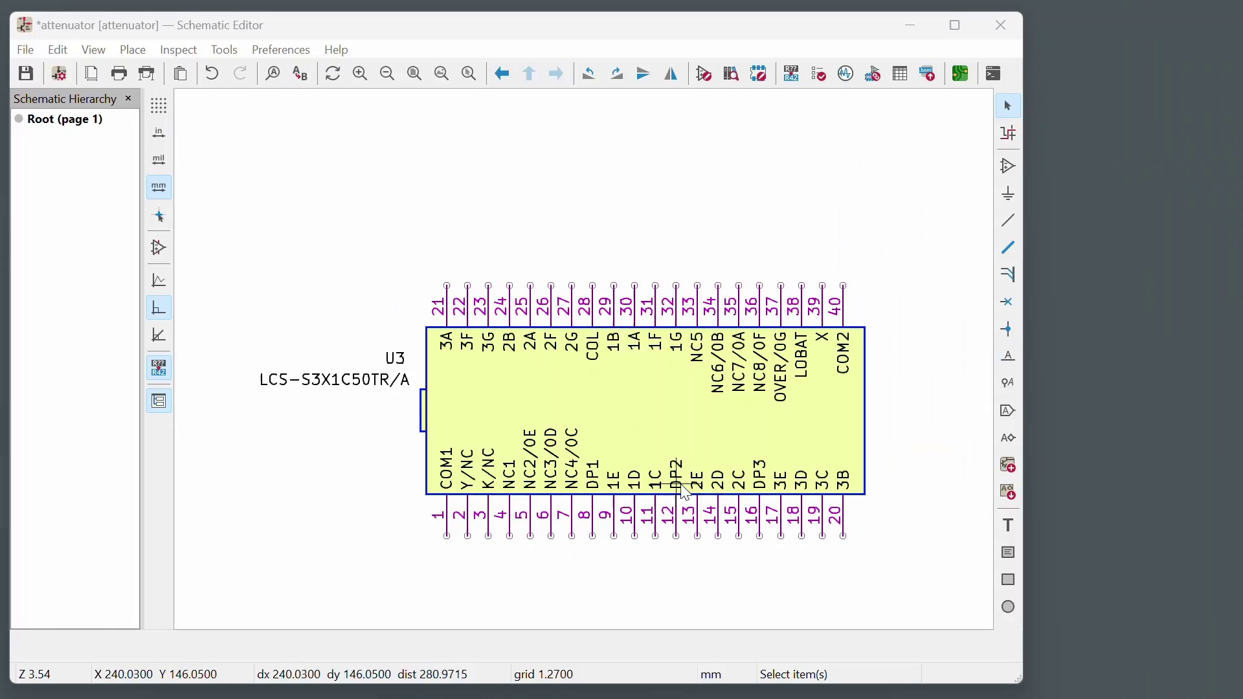
scroll(687, 588, "down", 1)
scroll(687, 588, "down", 3)
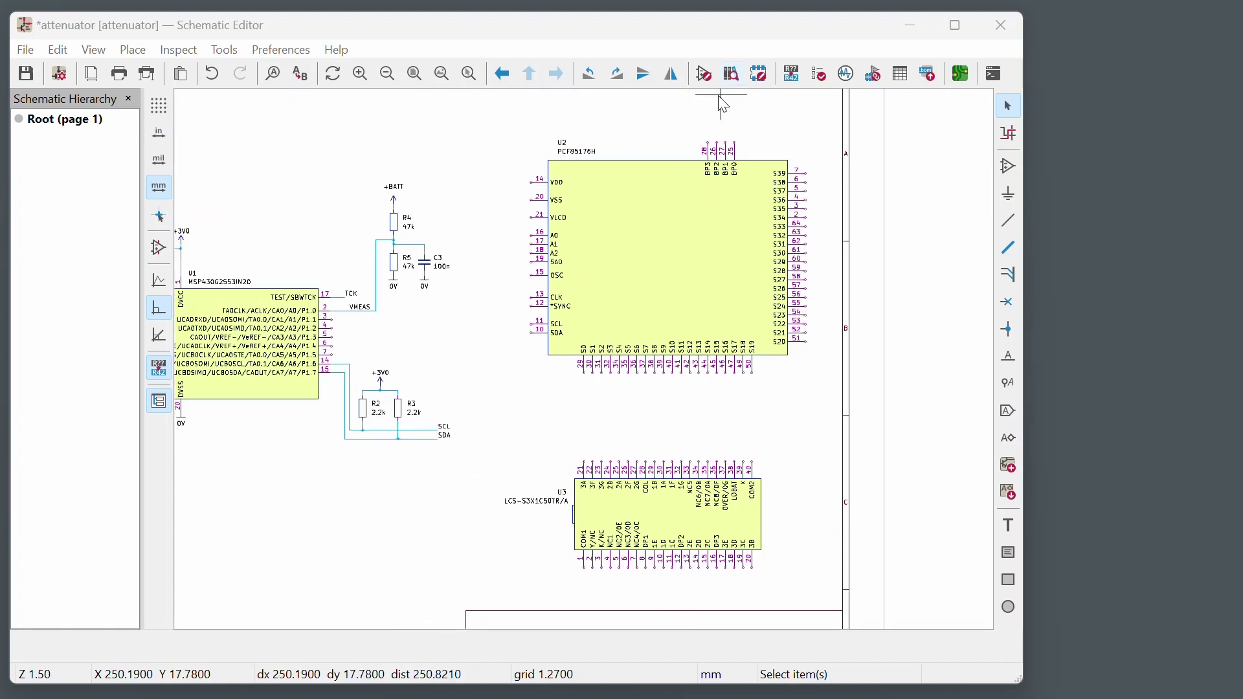
scroll(719, 100, "up", 2)
scroll(720, 193, "up", 2)
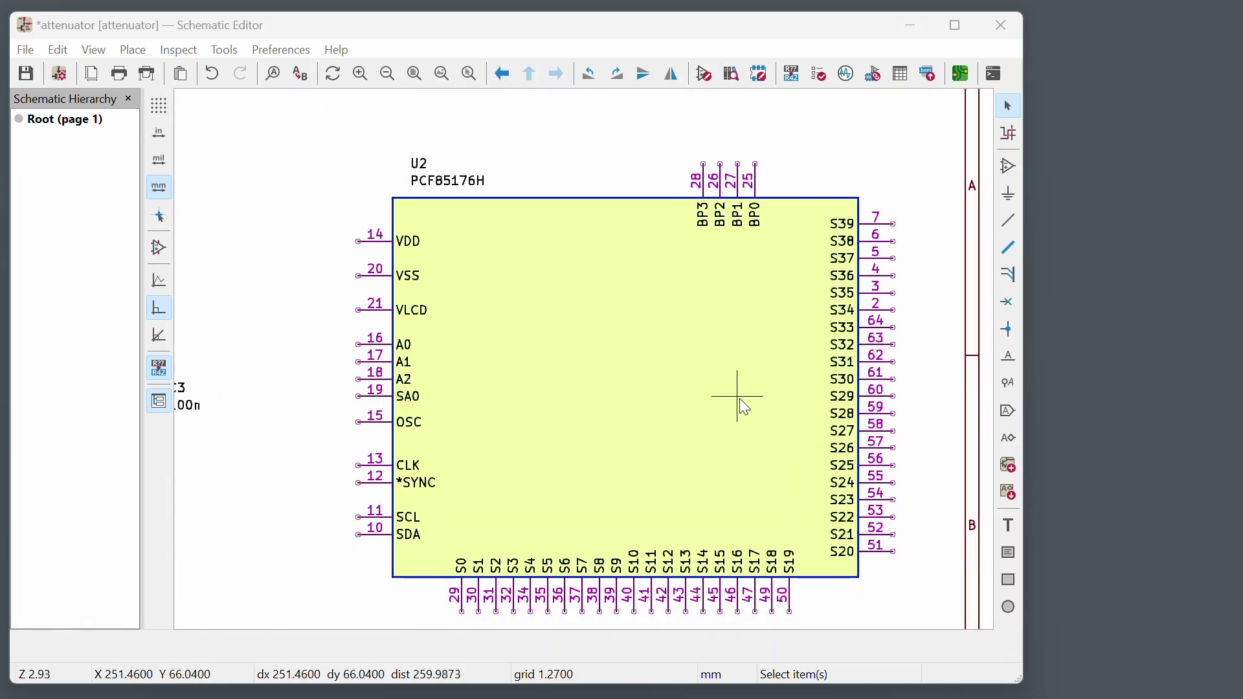
scroll(604, 396, "down", 1)
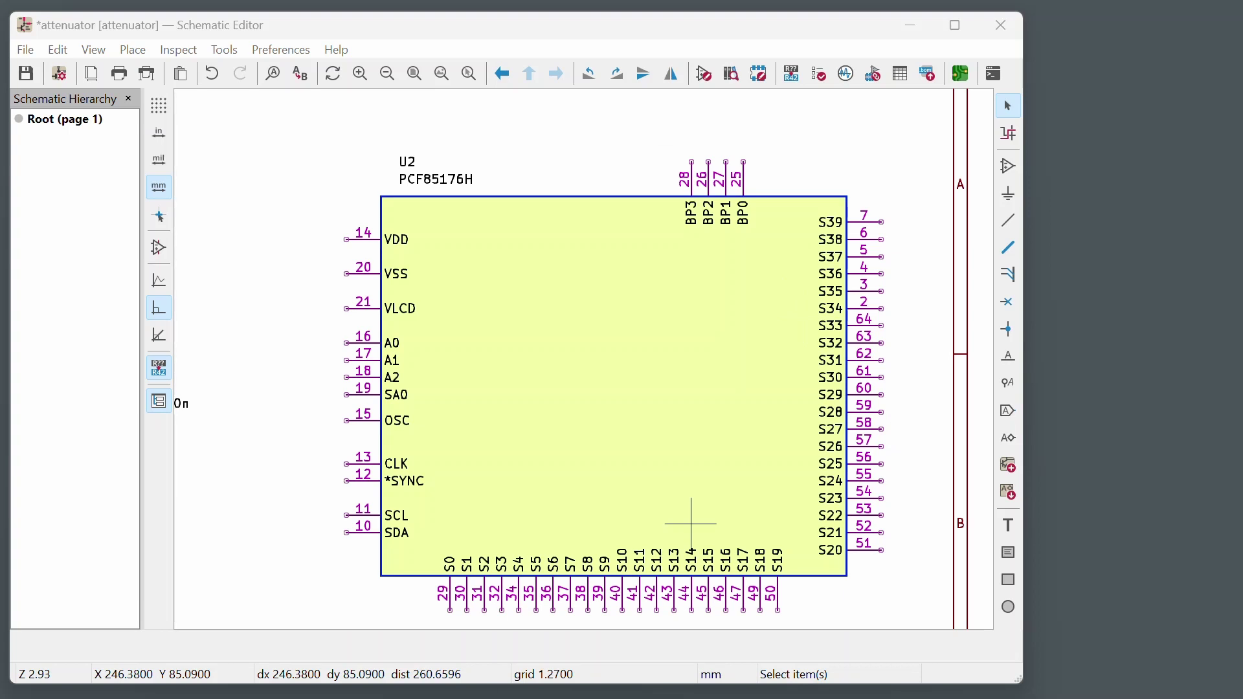
left_click(1014, 253)
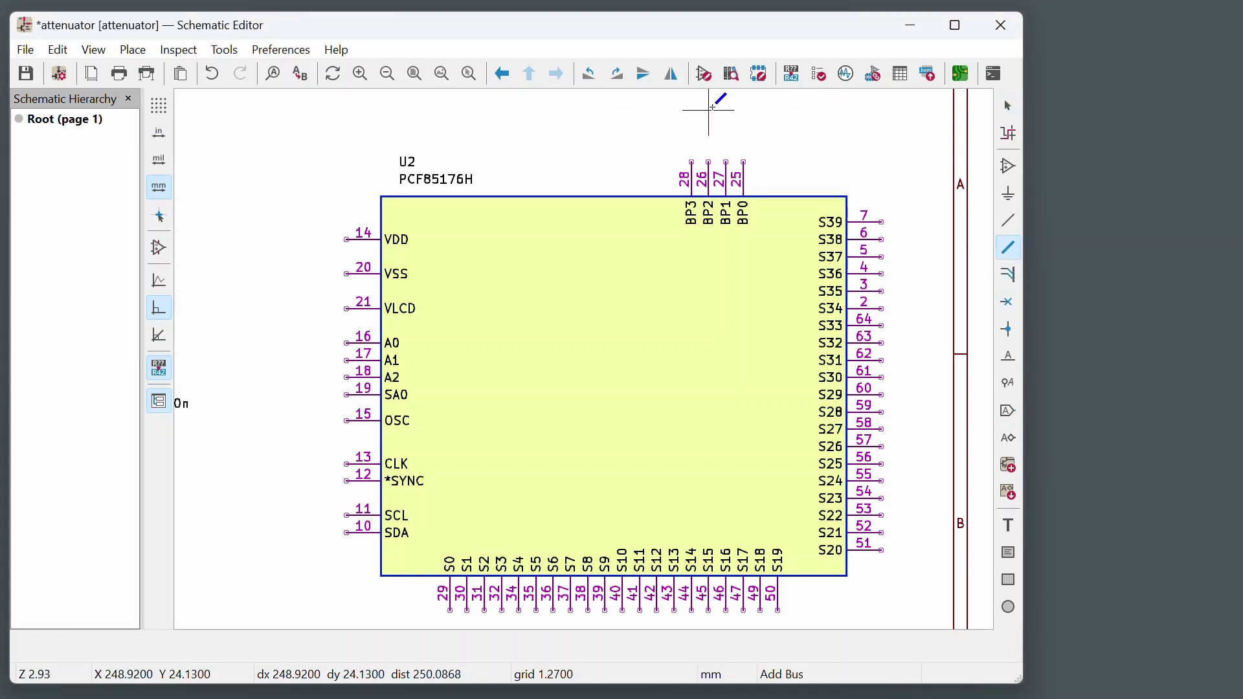
left_click(667, 105)
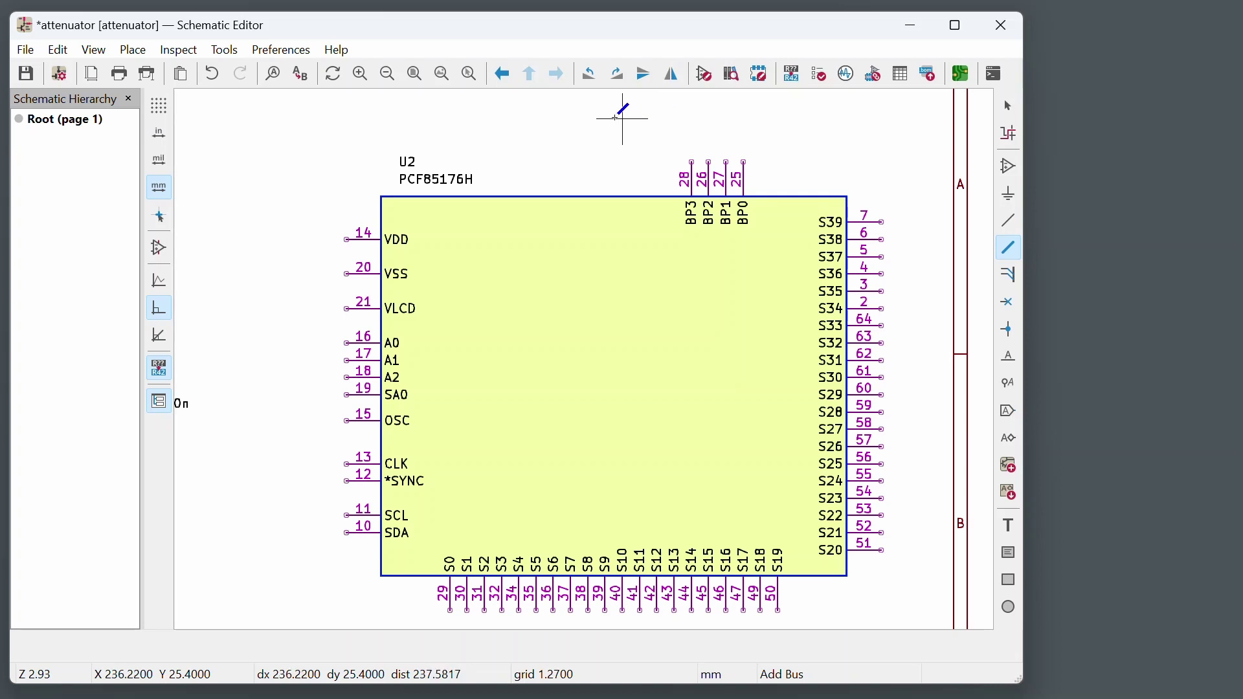
left_click(562, 118)
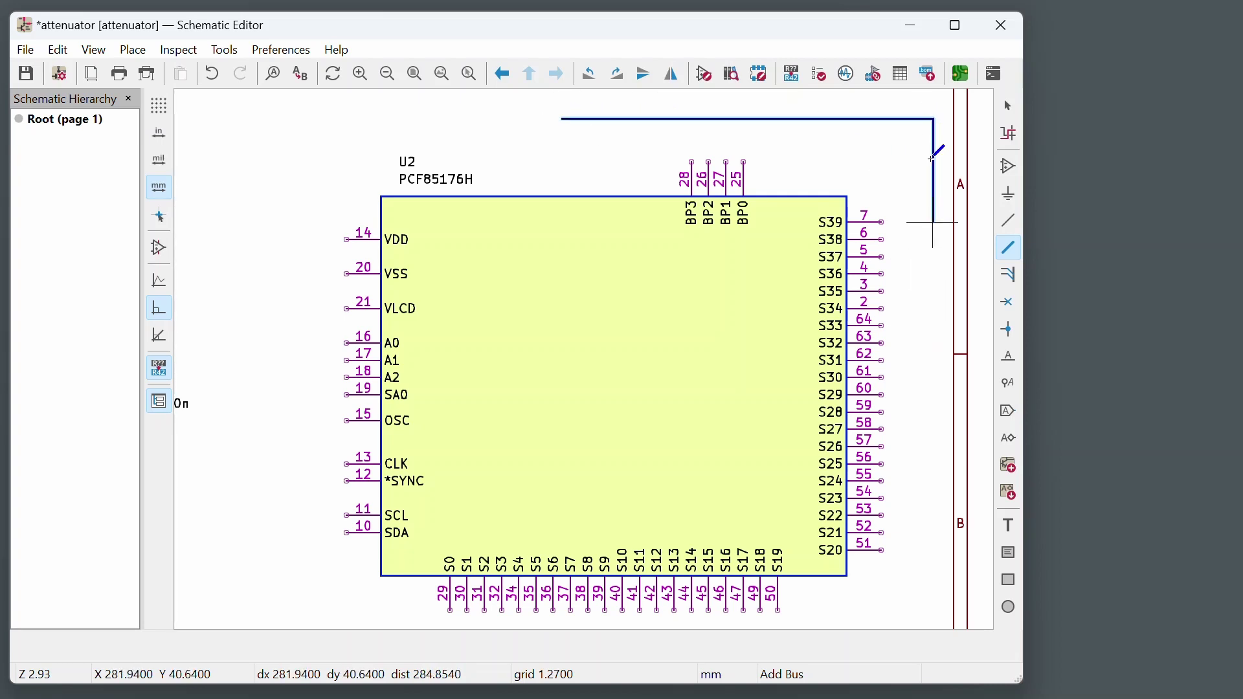
key("Escape")
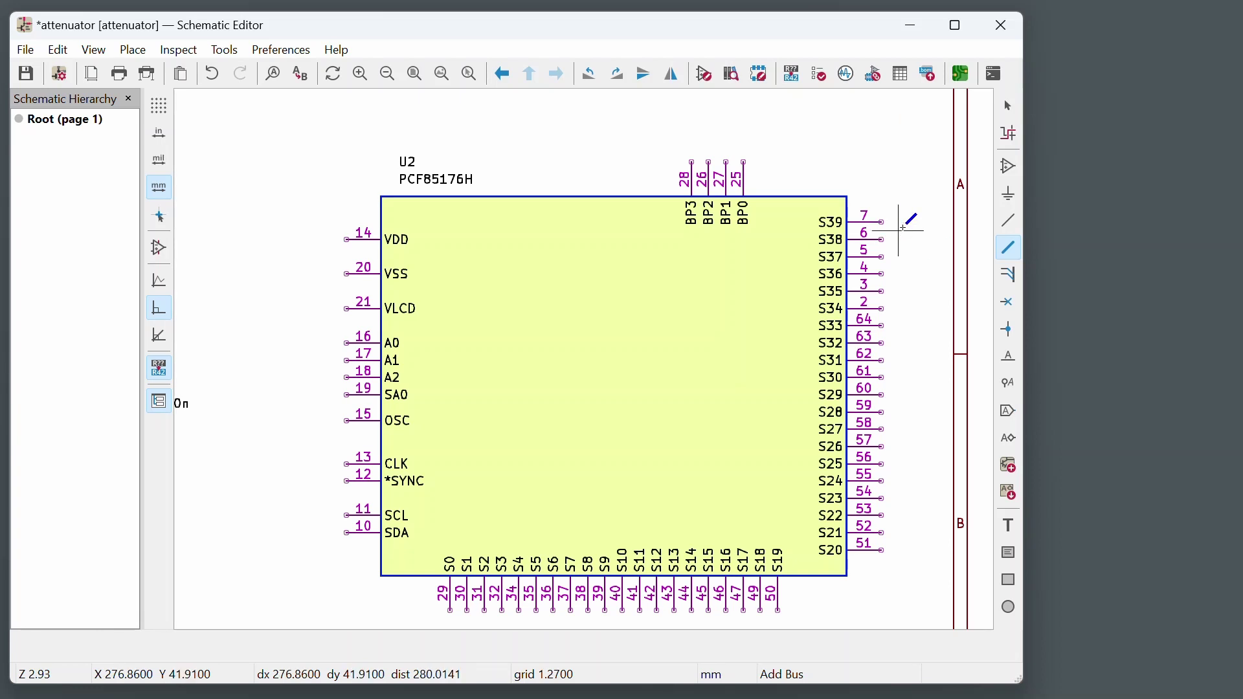
Step: Switch to 45-degree line drawing and draw a bus from above U2, down its right side, to below its bottom pins
left_click(165, 330)
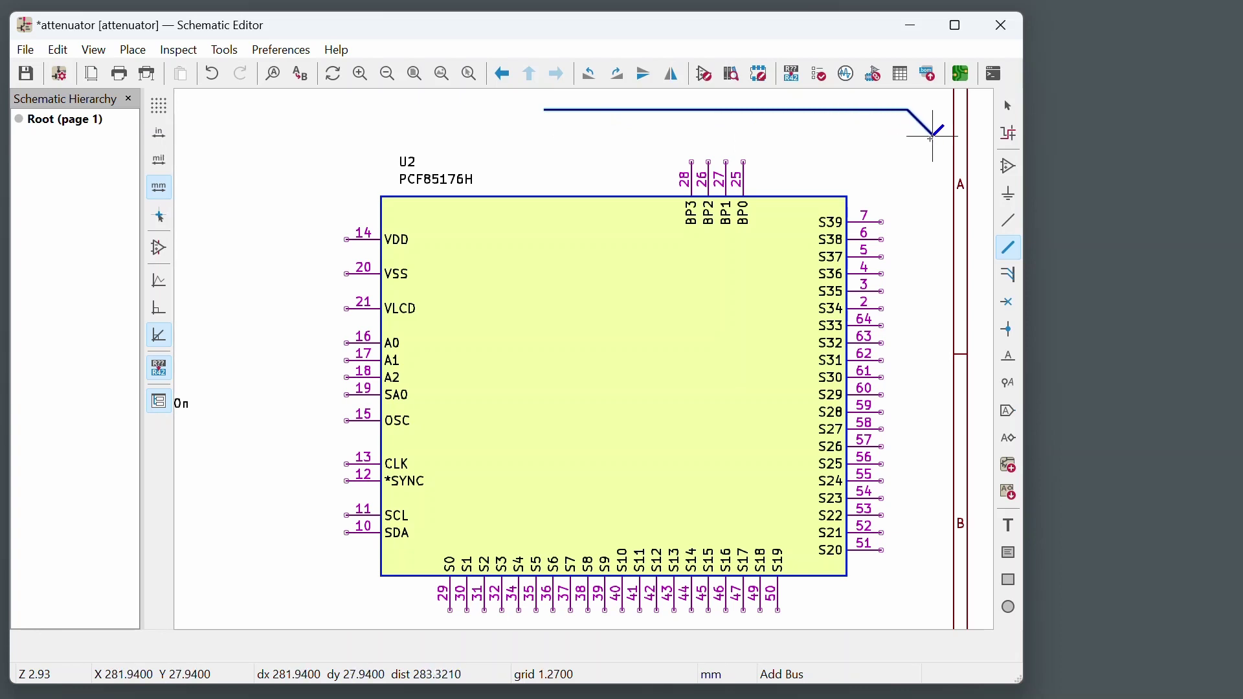
scroll(931, 138, "down", 2)
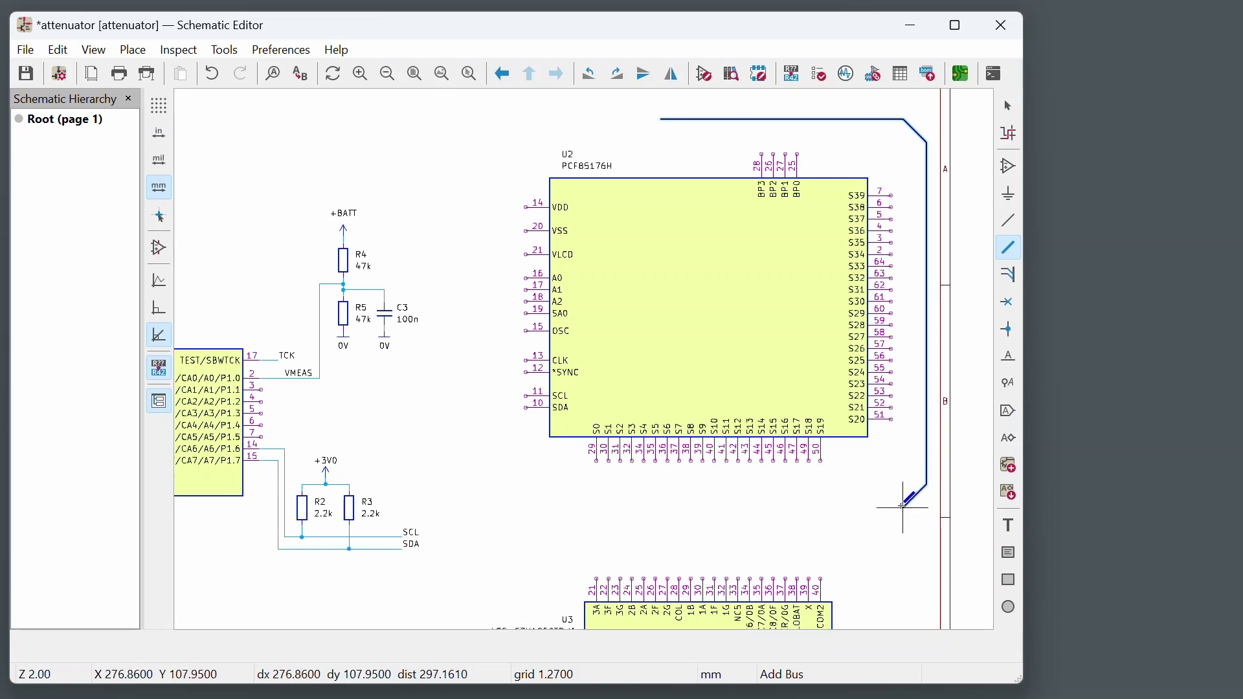
left_click(904, 507)
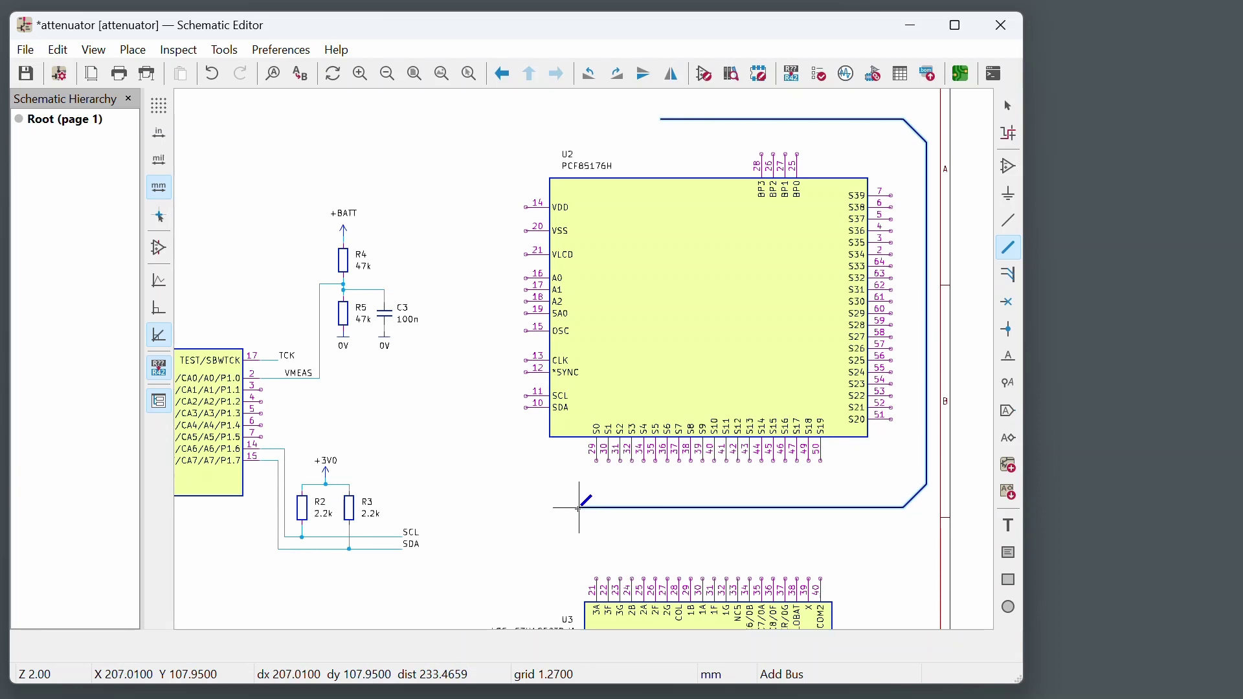
double_click(579, 508)
key("Escape")
Step: Draw a second bus branch from the vertical bus between U2 and U3, running parallel below the first branch
scroll(783, 510, "up", 2)
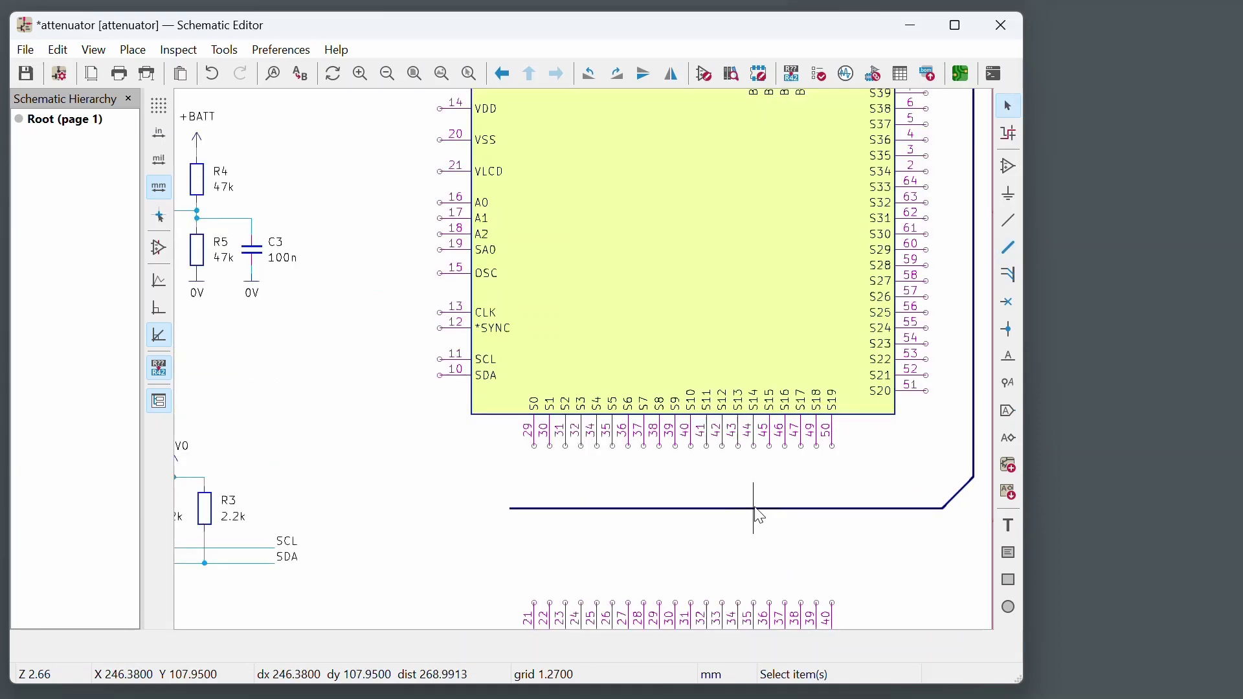
scroll(601, 448, "down", 1)
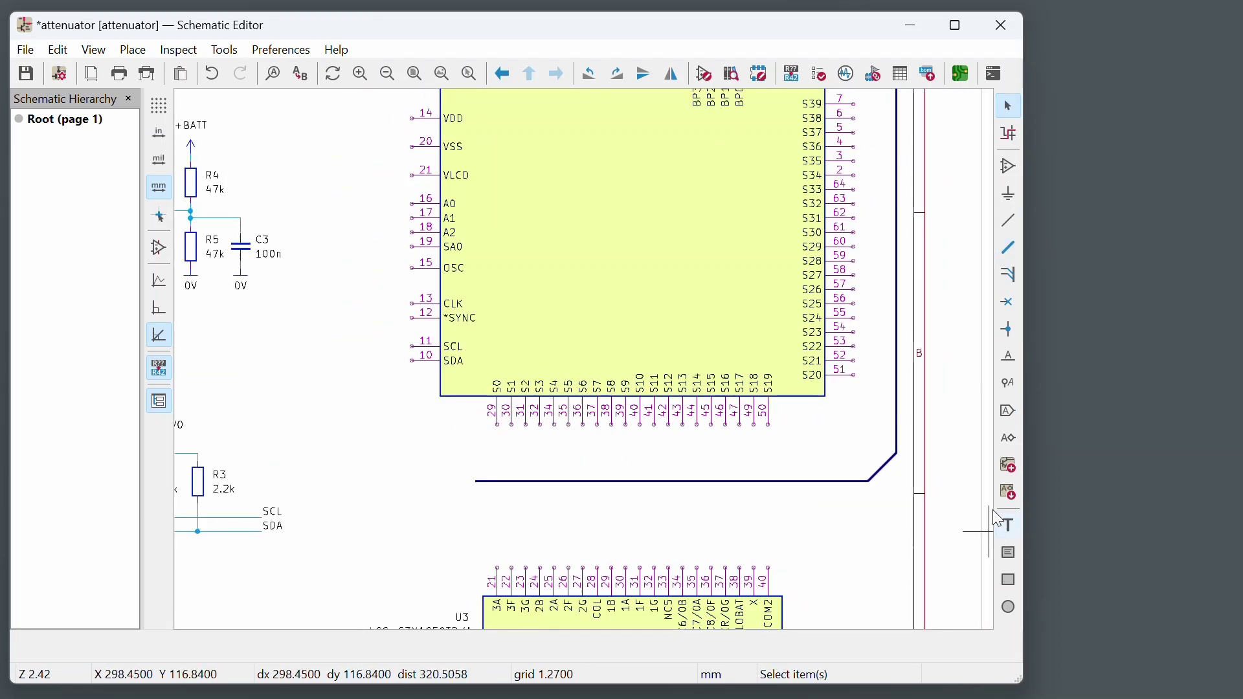
key("b")
left_click(910, 443)
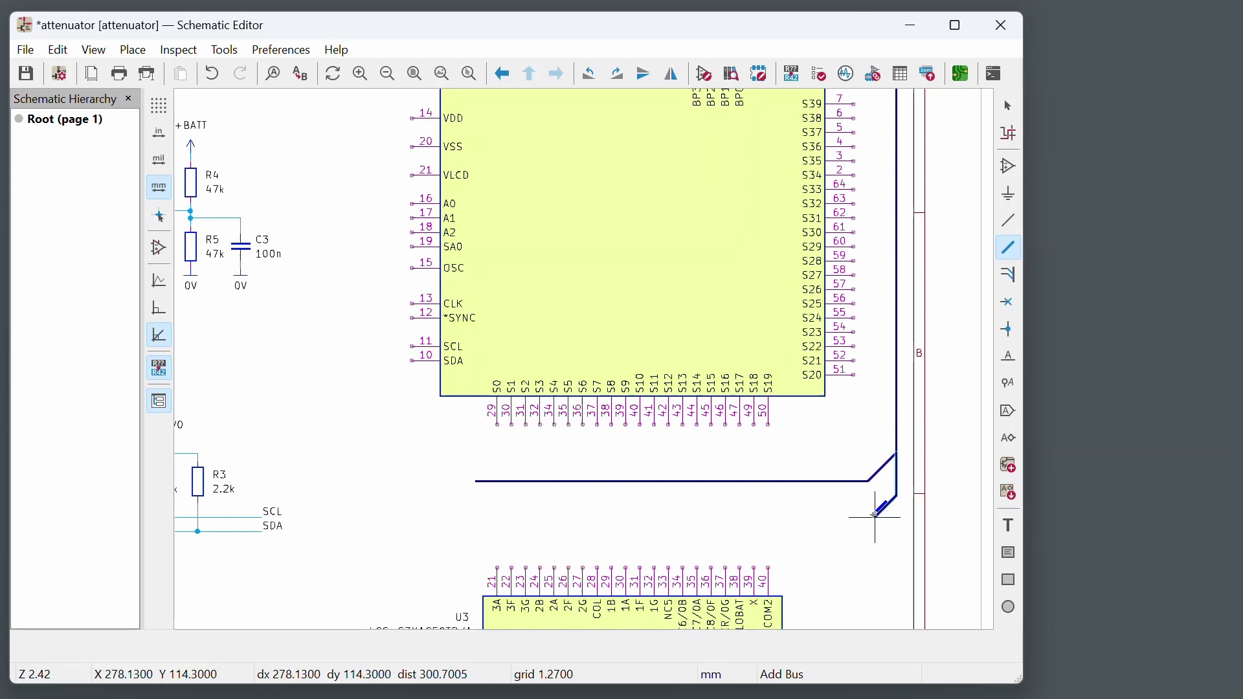
left_click(871, 512)
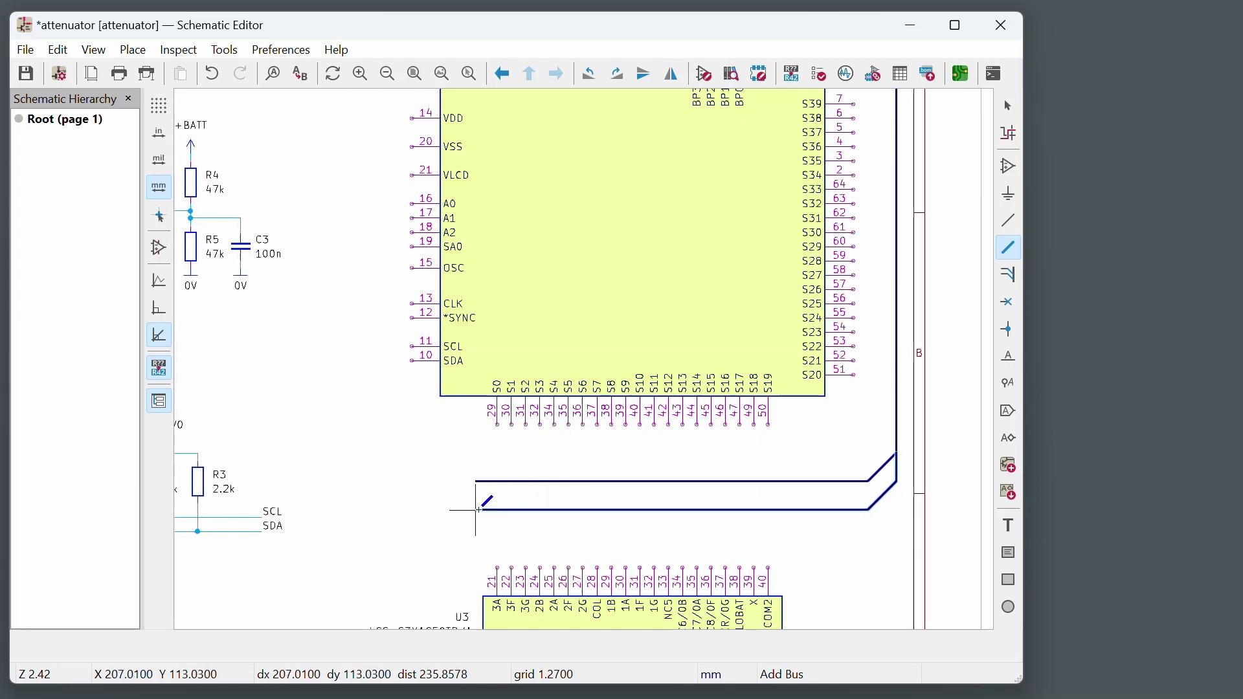
double_click(479, 510)
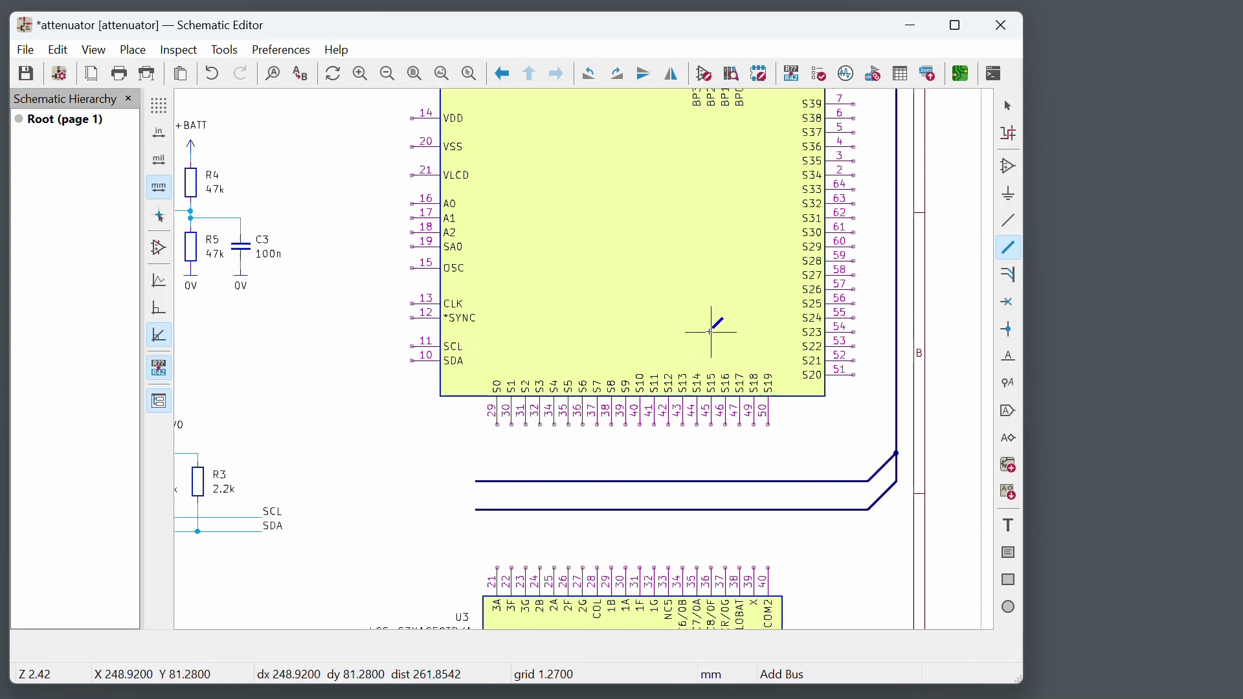
Step: Draw a bus branch from the vertical bus down past U3's right side and along below its bottom pins
scroll(718, 321, "down", 3)
scroll(769, 493, "up", 4)
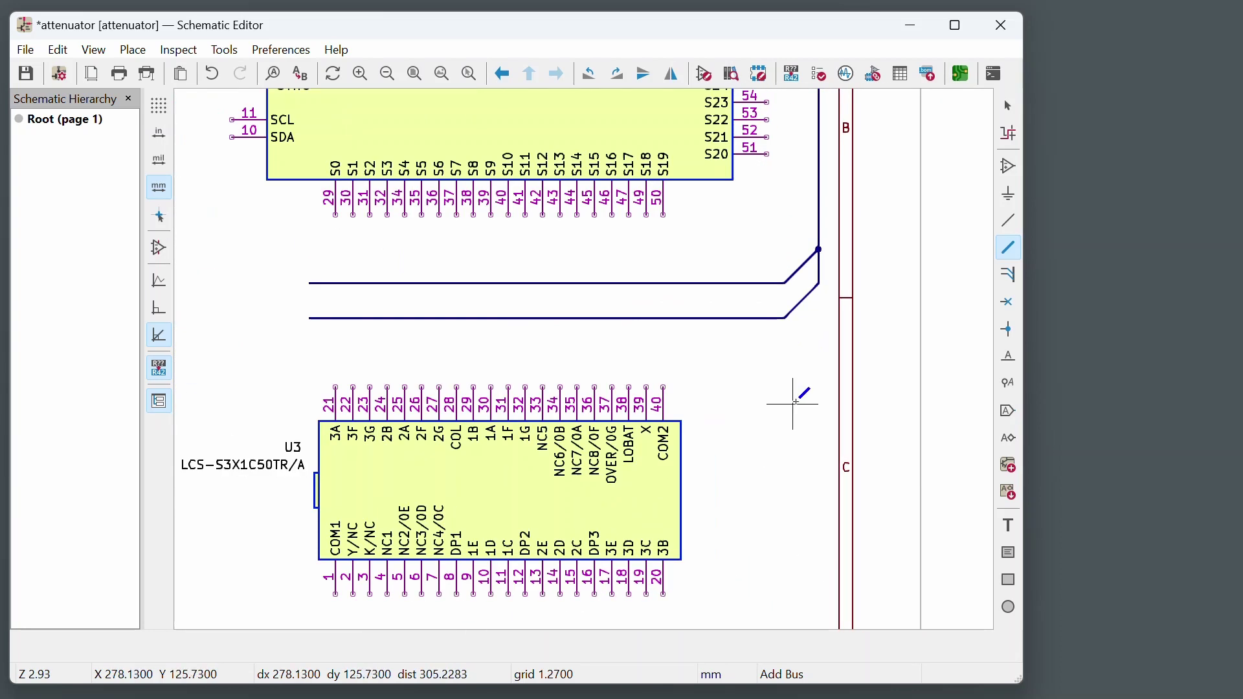
scroll(818, 284, "down", 3)
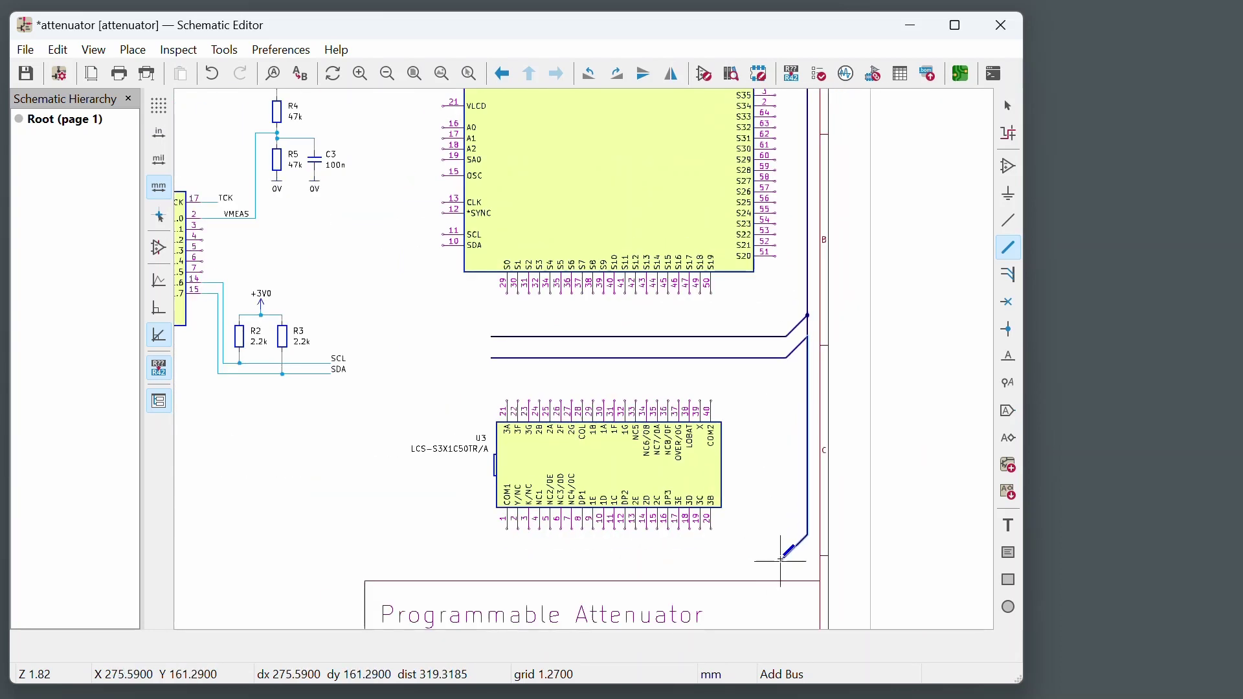
left_click(790, 560)
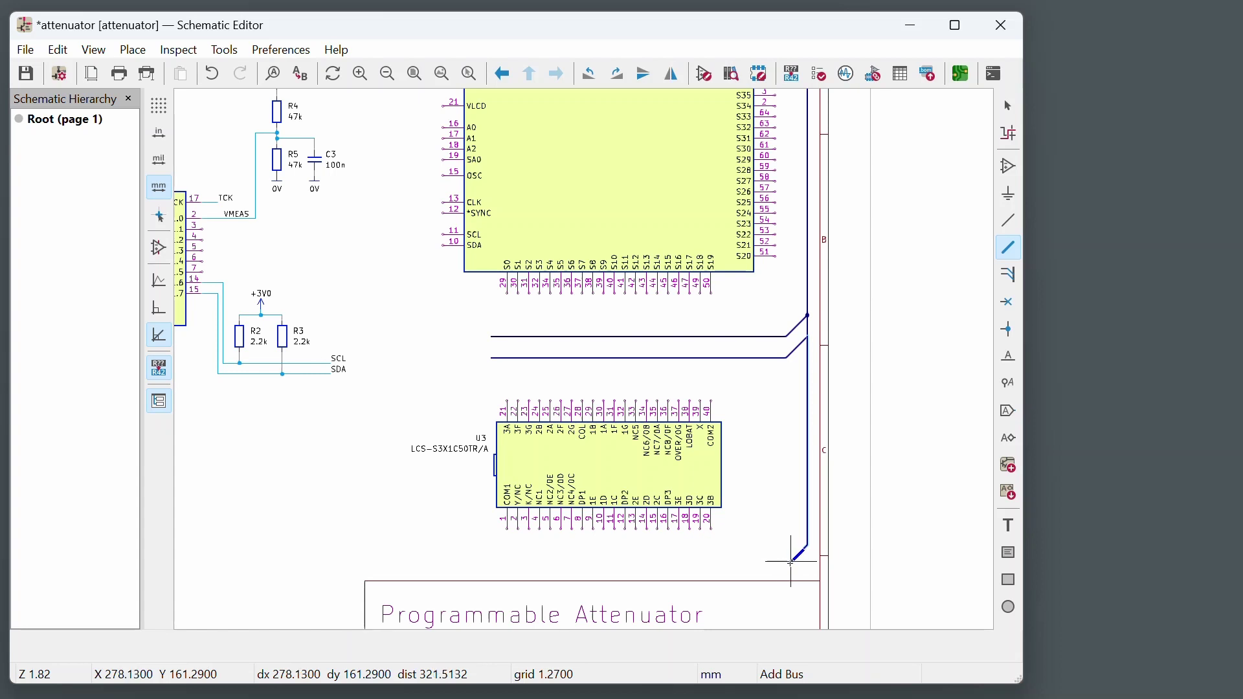
double_click(482, 562)
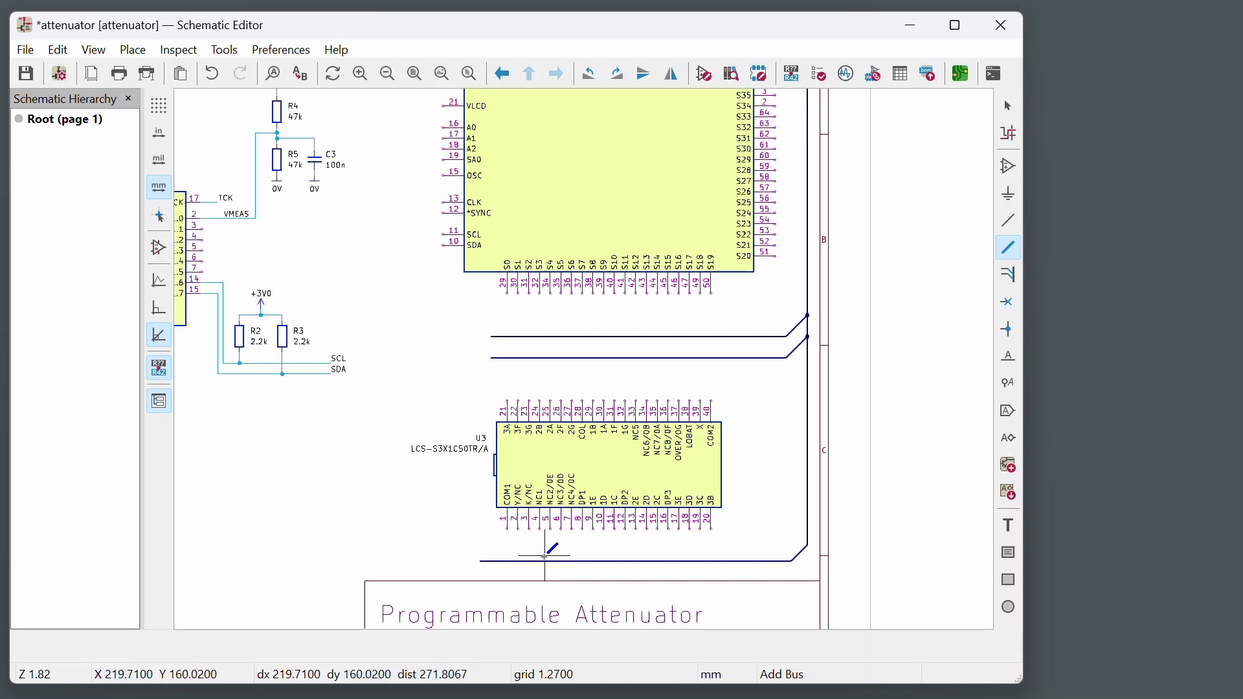
key("Escape")
Step: Start a net label on the bus above U2 with the group definition {BP[3..0] S[39..0]}
scroll(764, 465, "down", 2)
scroll(712, 259, "up", 4)
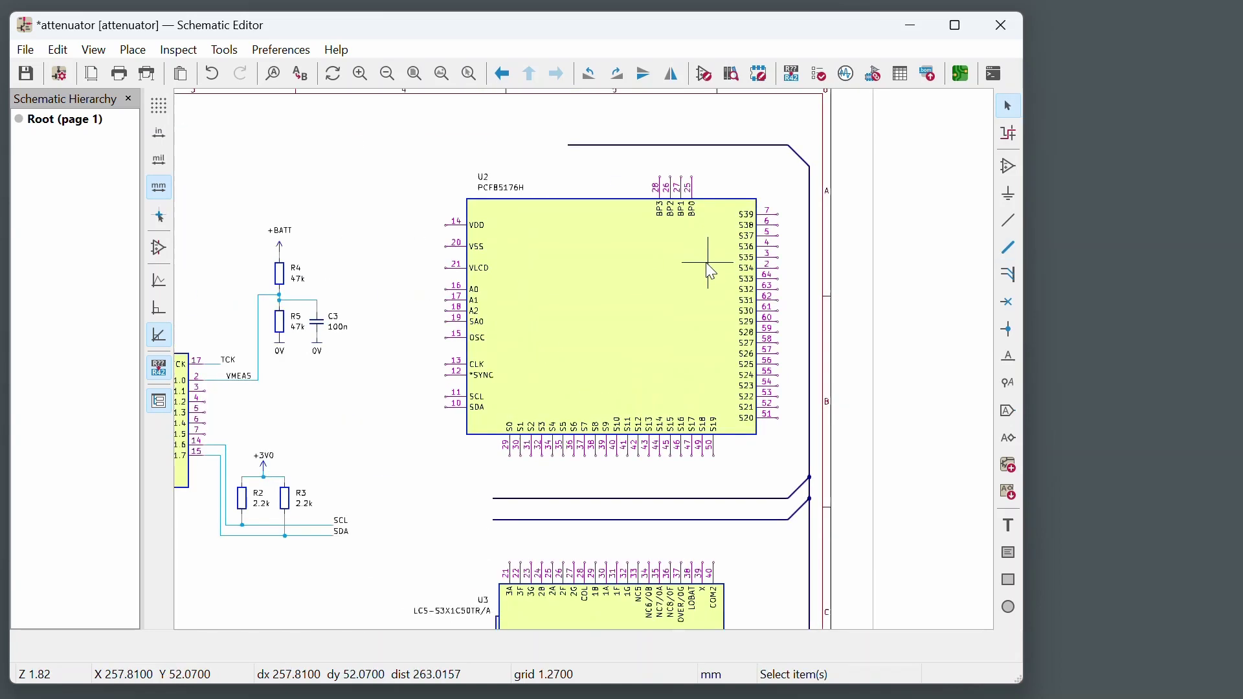
scroll(687, 194, "down", 1)
scroll(596, 166, "up", 1)
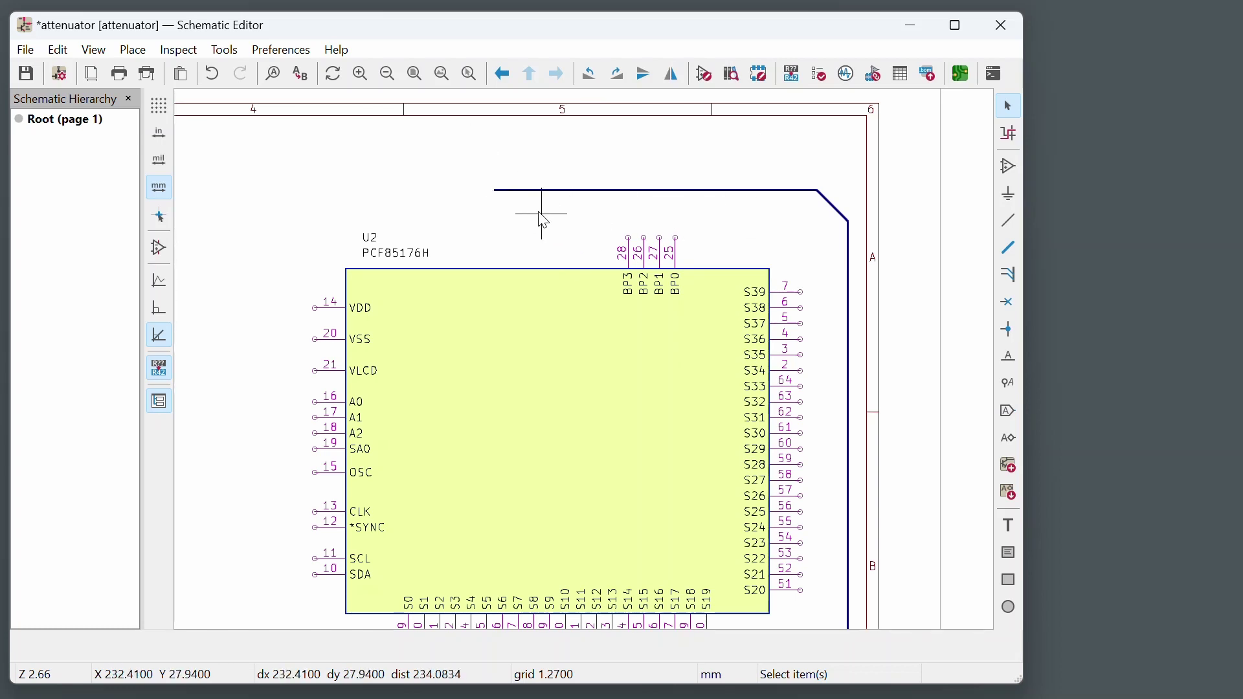
scroll(531, 197, "up", 4)
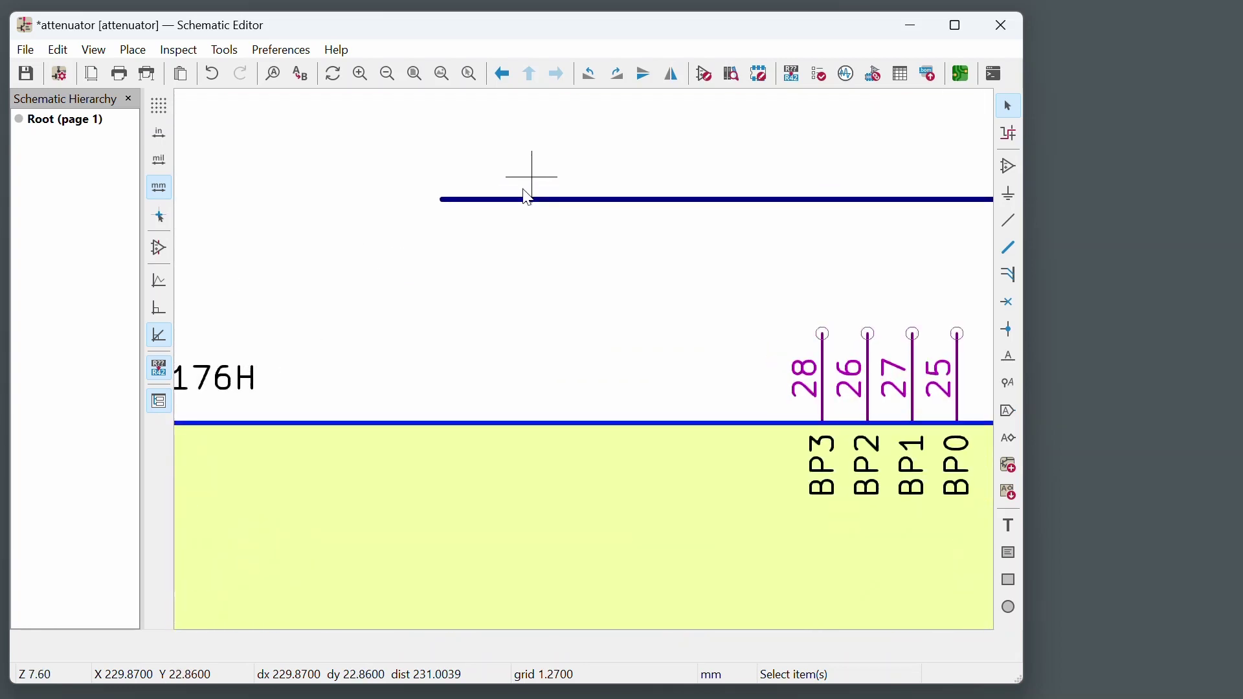
key("l")
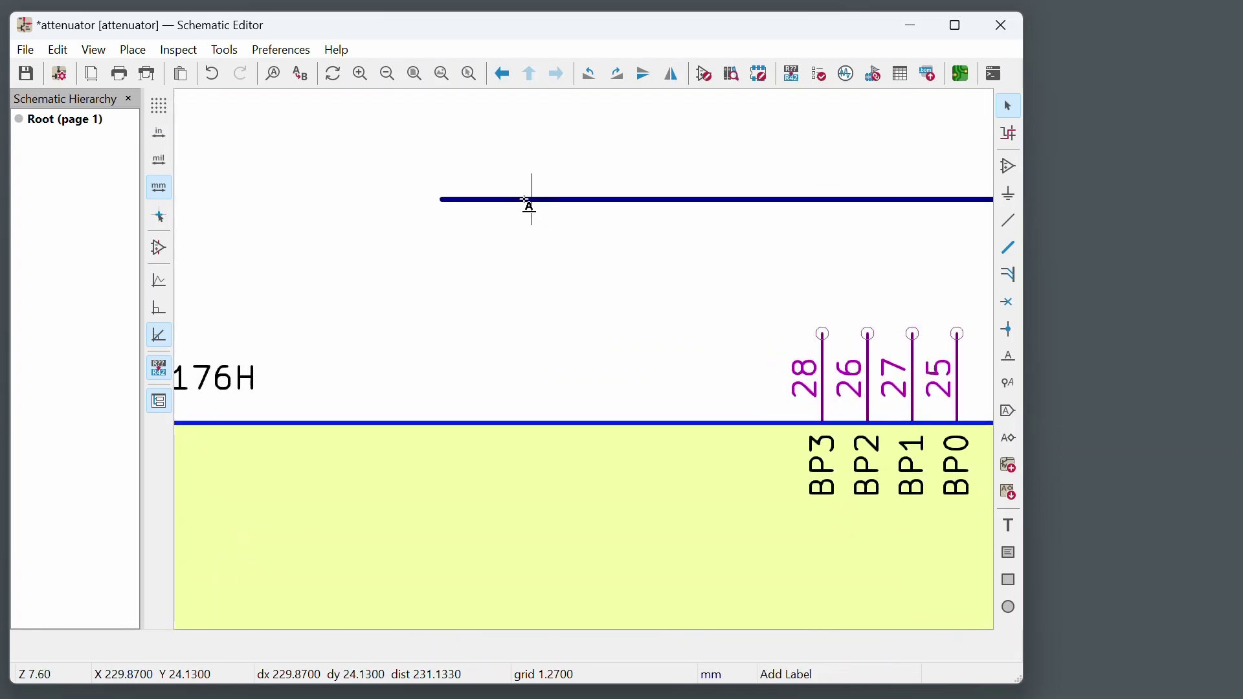
left_click(525, 200)
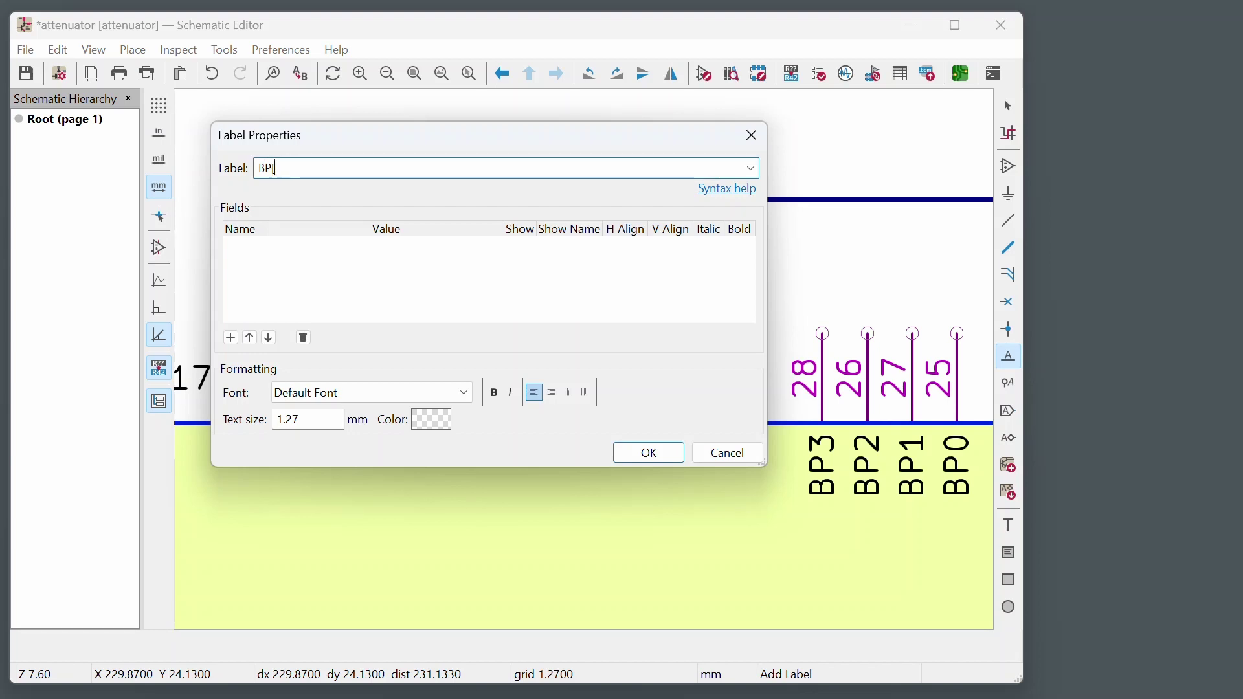
type("..0] S[39..0")
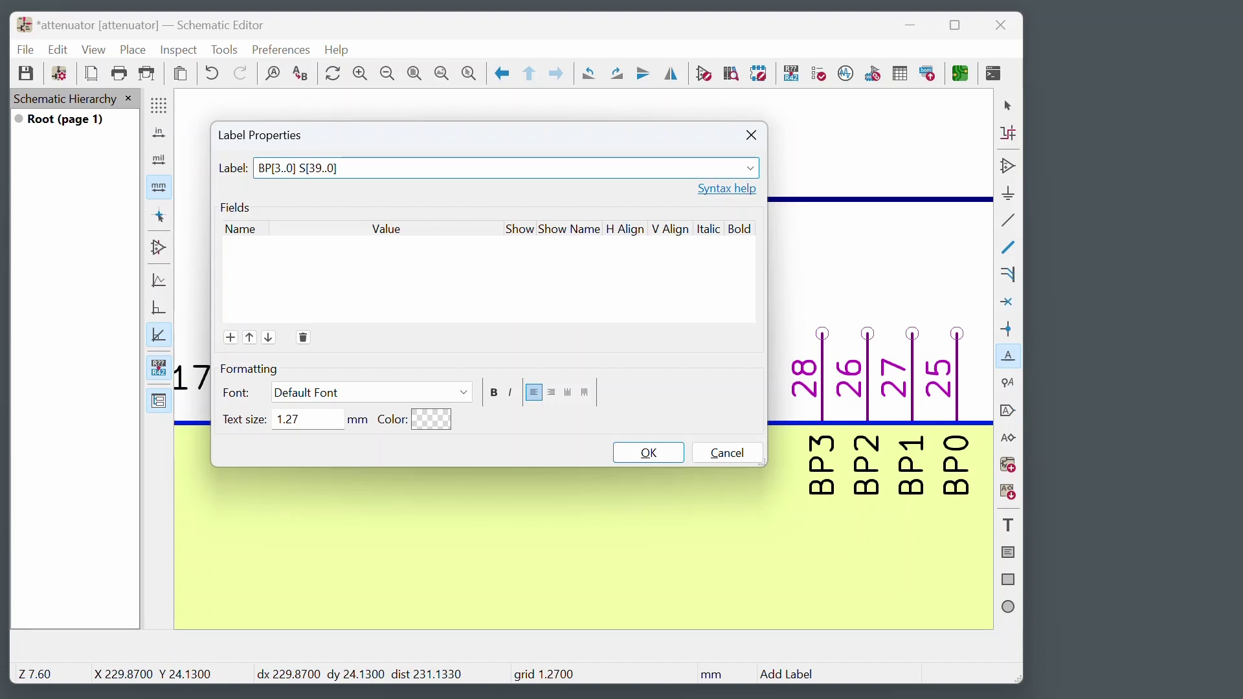
type("{")
left_click(298, 168)
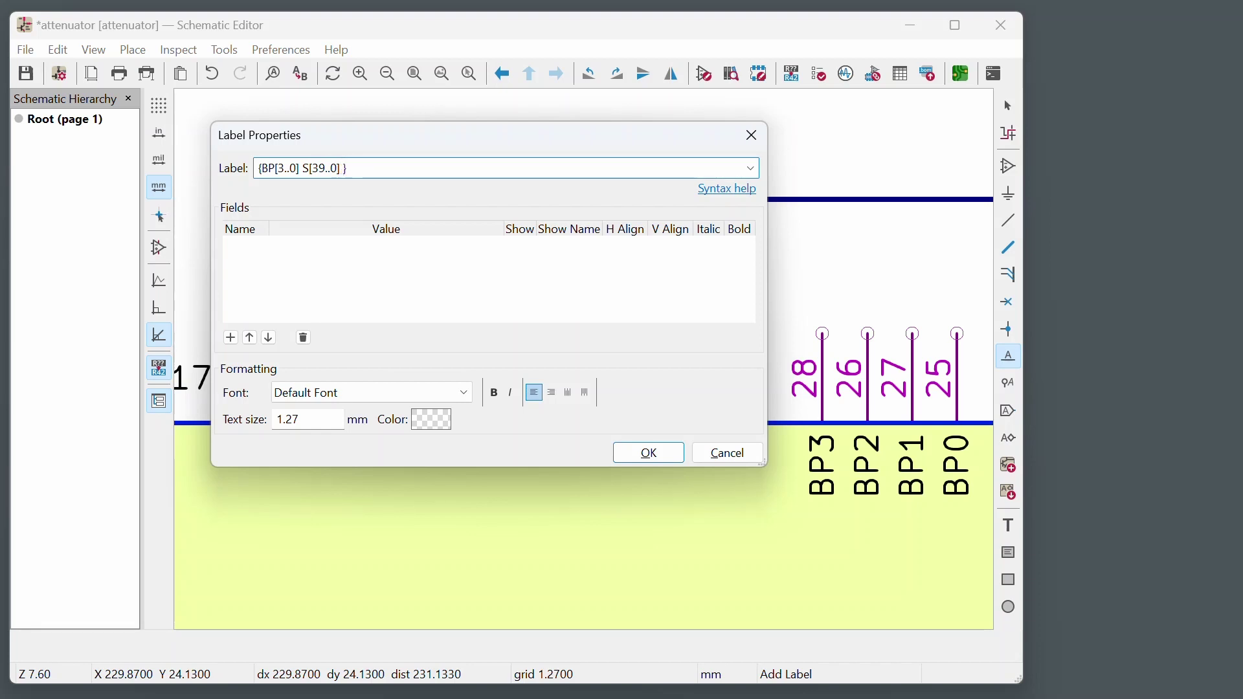
Step: Try adding the individual signals VDD VLCD 0V to the label's group, and remove them again
type("VDD VLCD 0V")
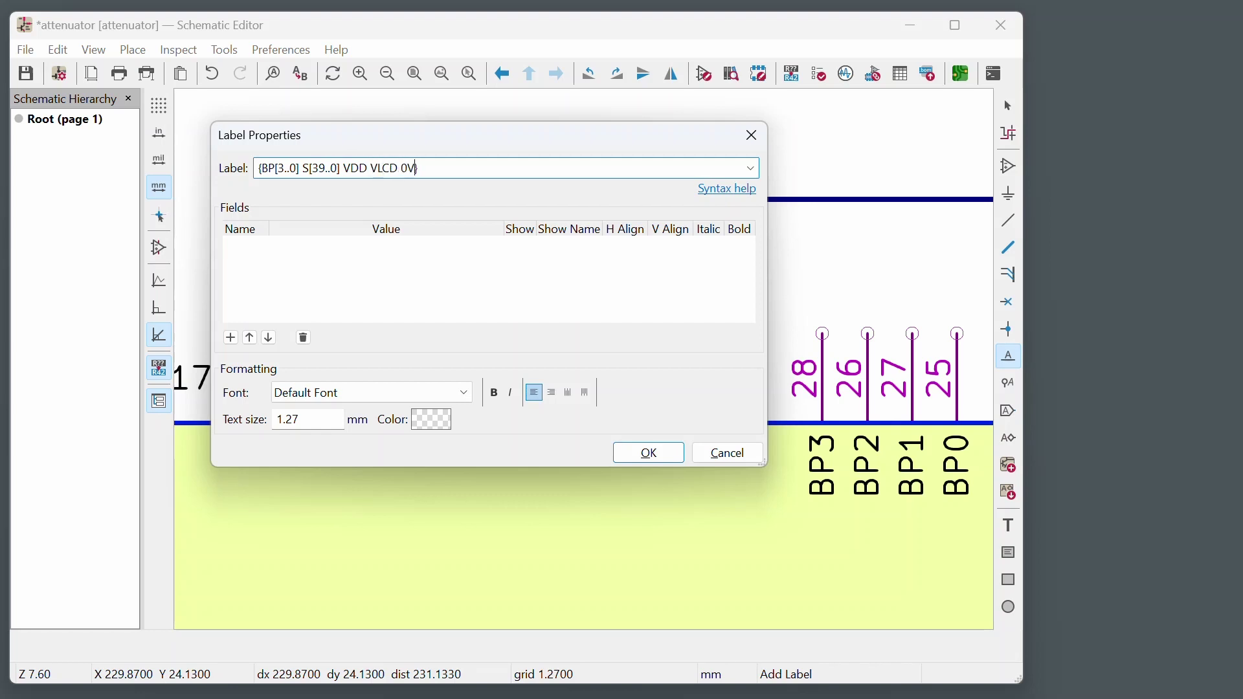
key("BackSpace")
key("BackSpace")
key("BackSpace")
key("BackSpace")
key("BackSpace")
key("BackSpace")
key("BackSpace")
key("BackSpace")
Step: Try prefixing the bus group label with the name LCD_BUS, and remove the prefix again
key("Home")
type("LCD_BUS")
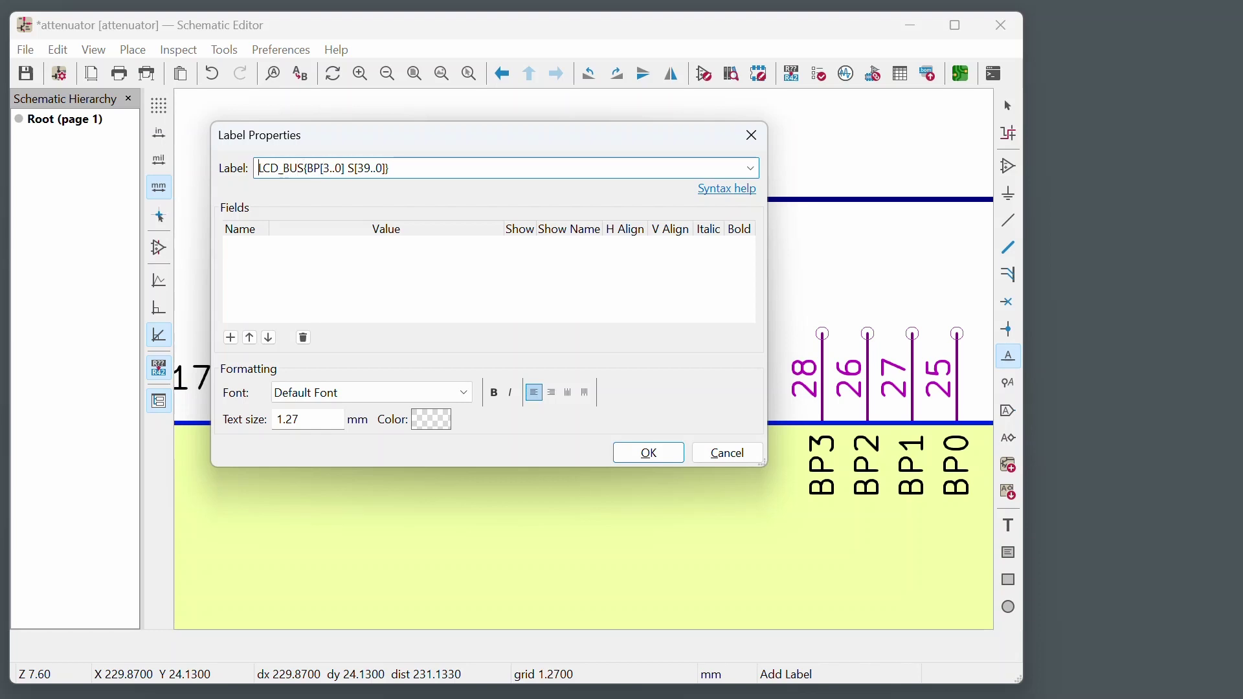
key("shift+Right")
key("shift+Right")
key("shift+Right")
key("shift+Right")
key("shift+Right")
key("shift+Right")
key("shift+Right")
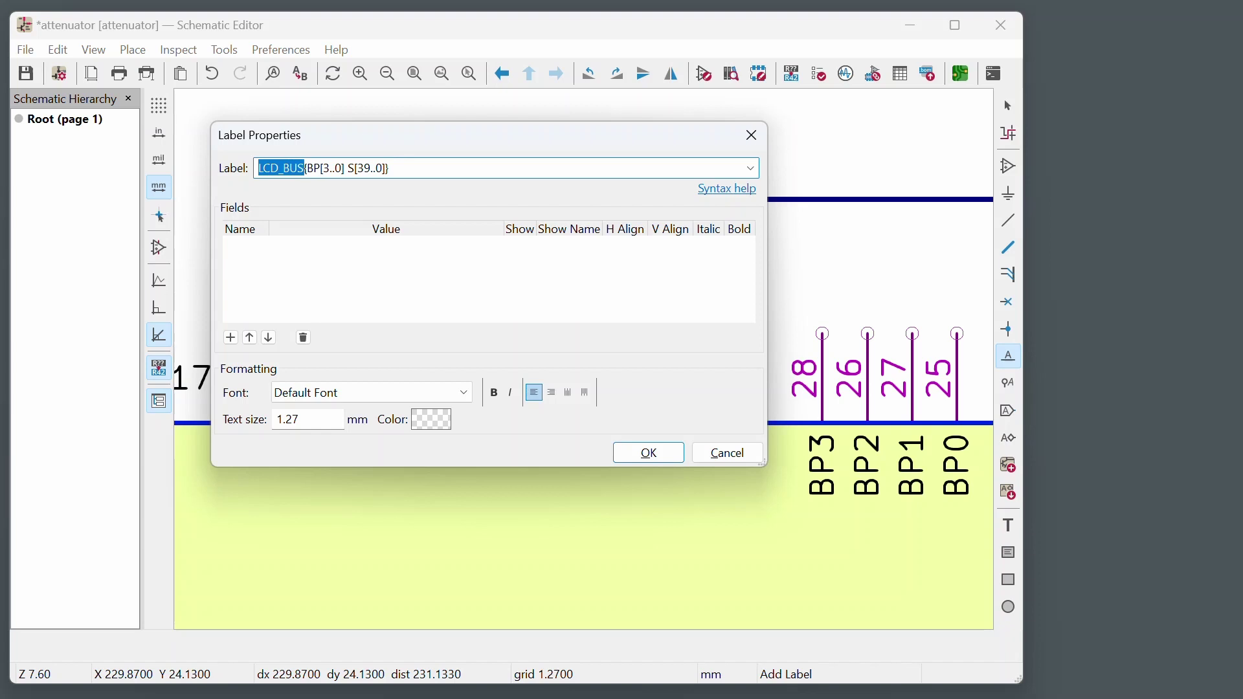
key("Delete")
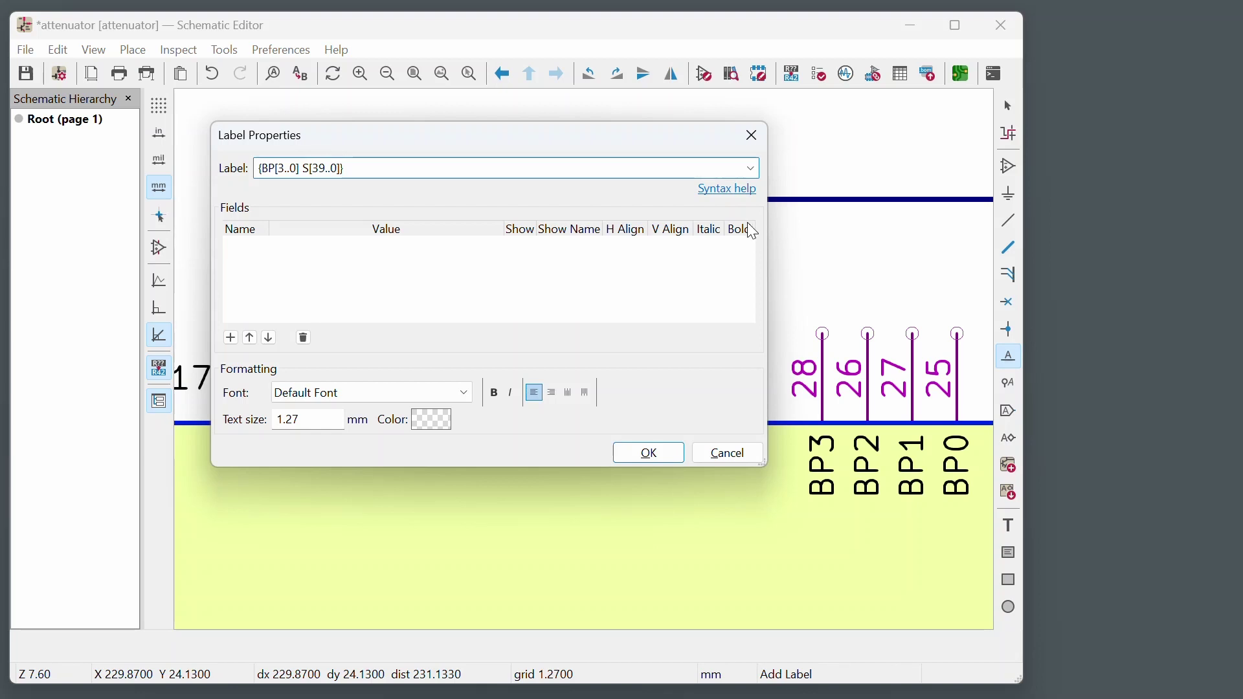
Step: Accept the label {BP[3..0] S[39..0]} and place it near the free end of the bus above U2
left_click(657, 456)
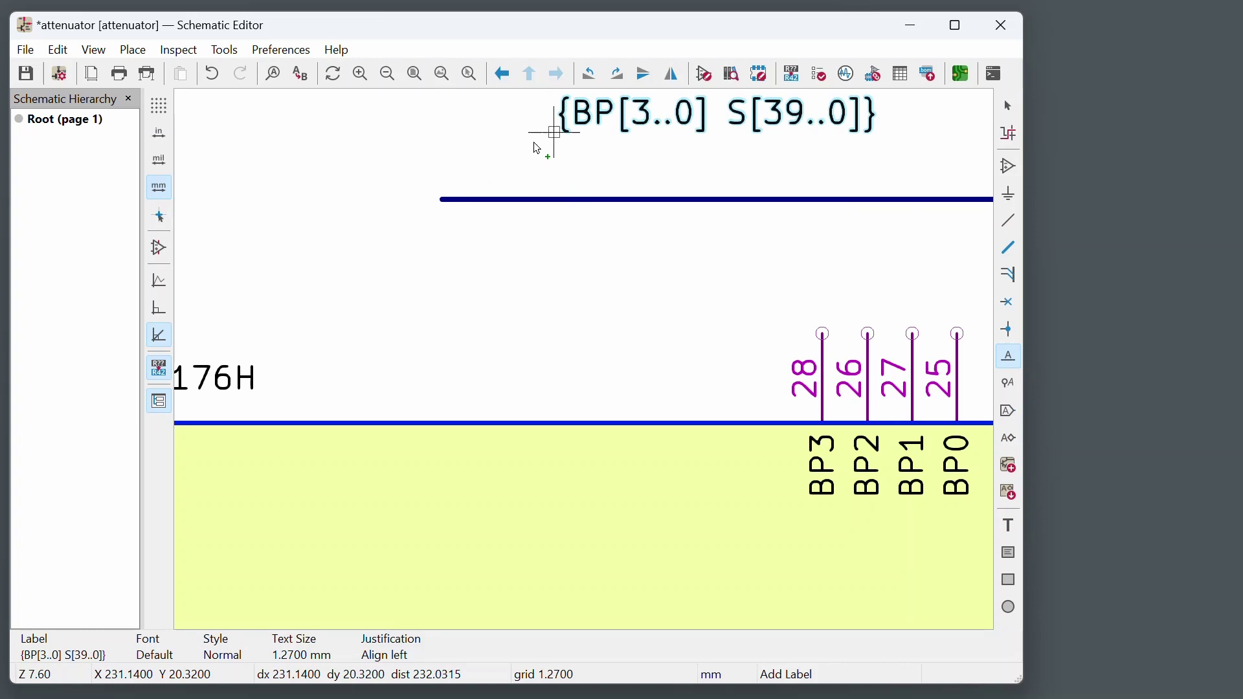
left_click(465, 200)
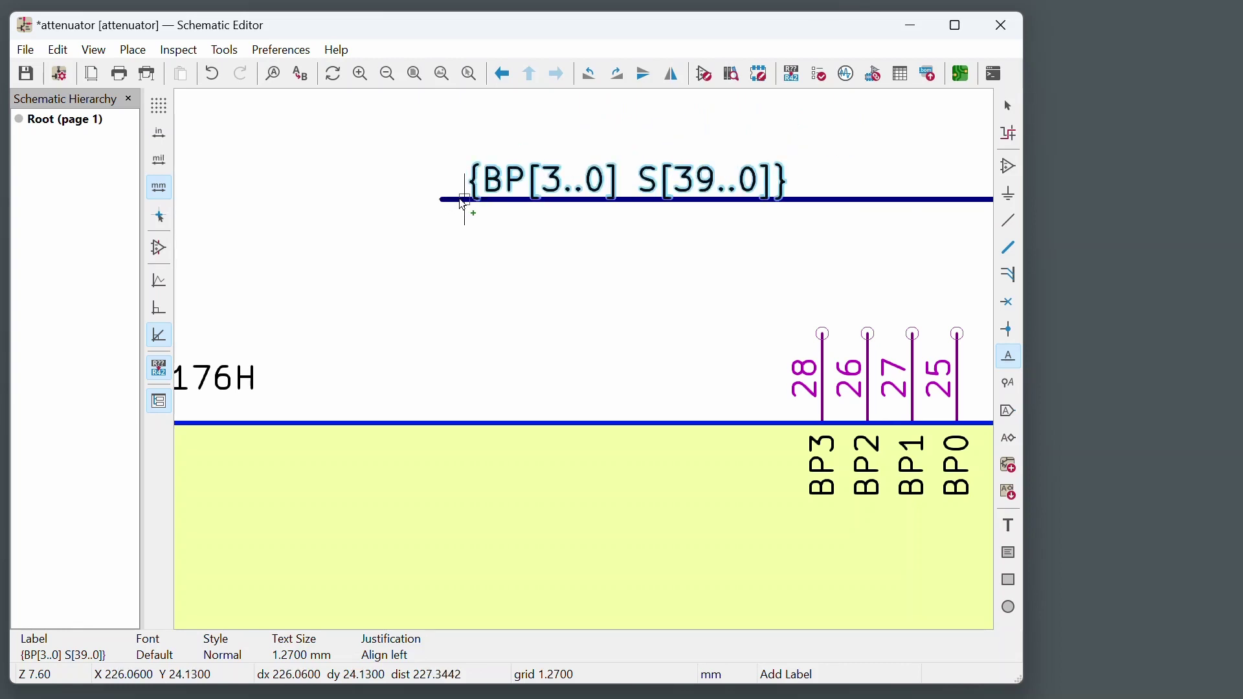
key("Escape")
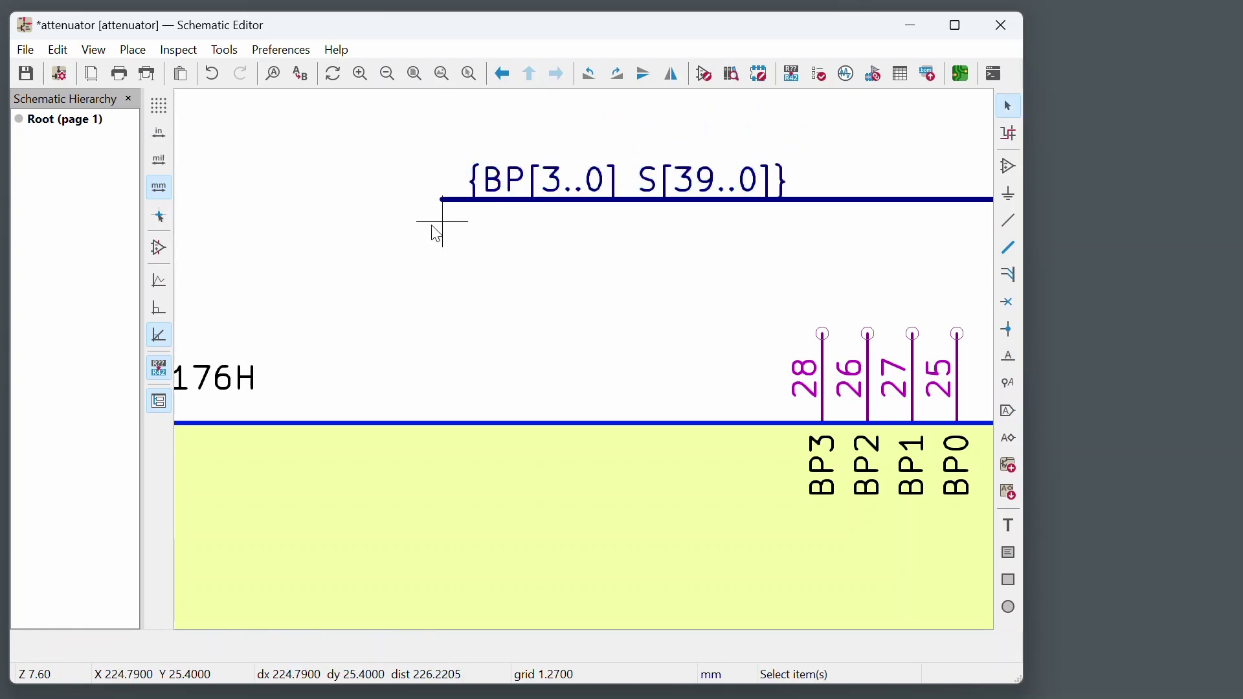
scroll(357, 198, "down", 1)
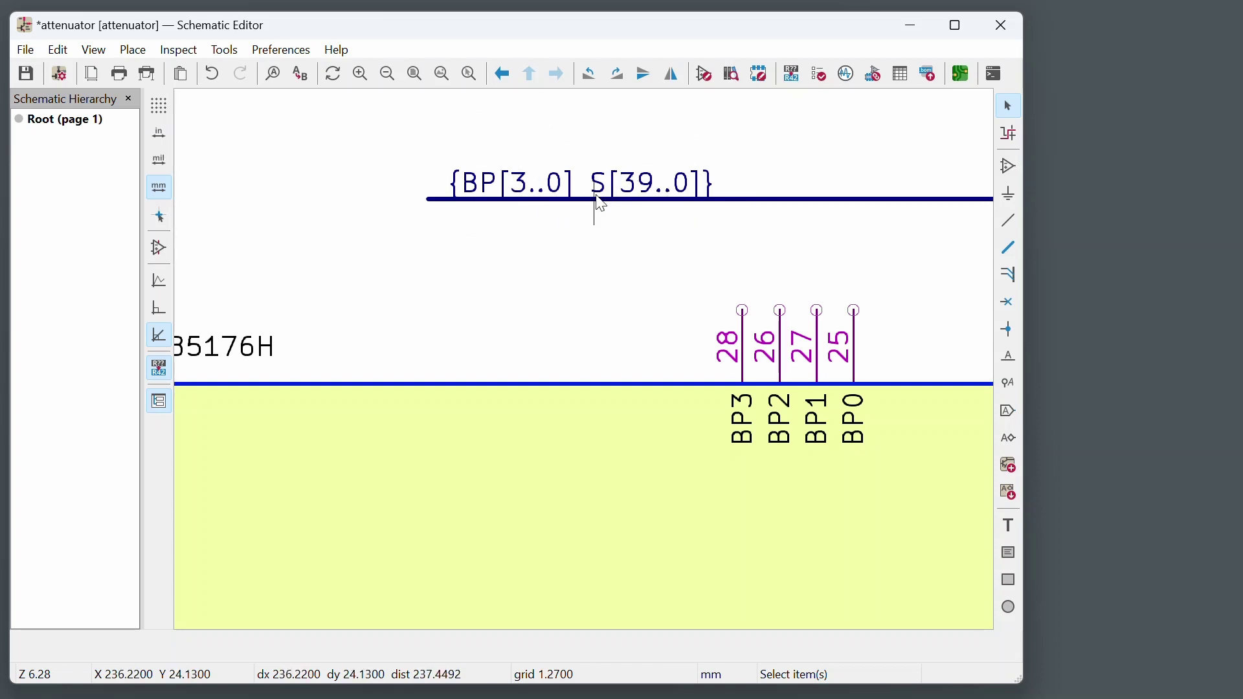
scroll(600, 204, "down", 2)
scroll(690, 259, "up", 1)
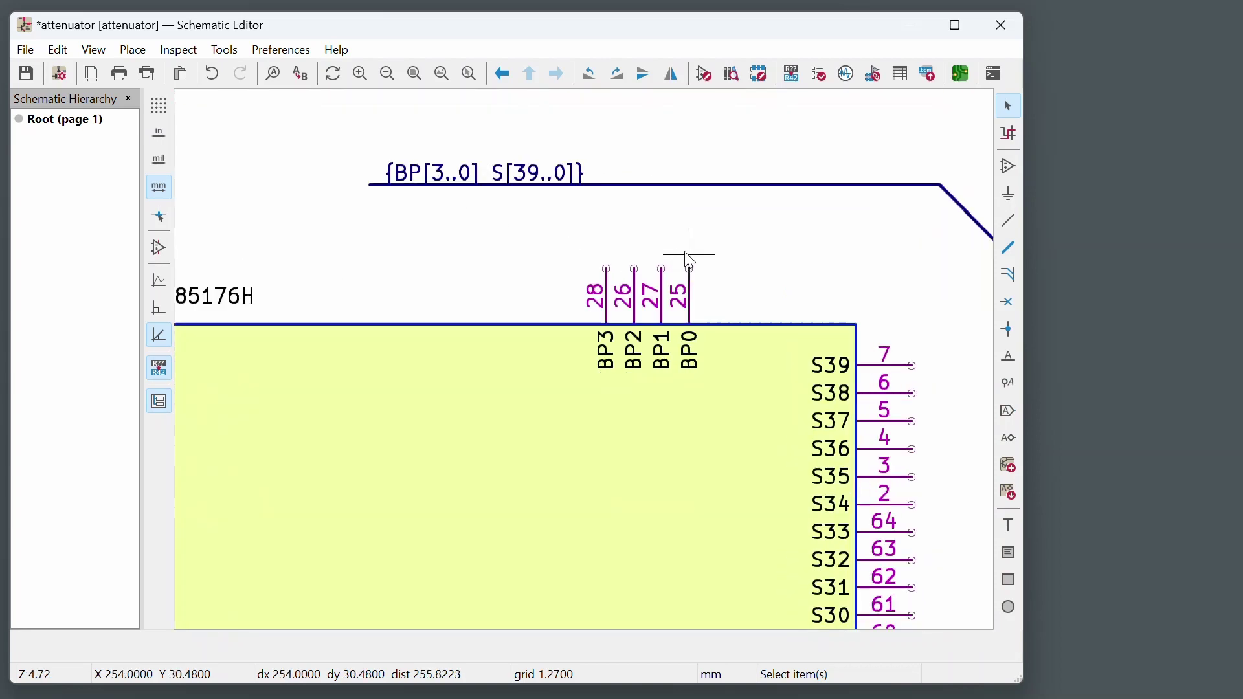
Step: Try wiring U2's BP3 pin directly to the bus above it, inspect the joint, and undo the wire
scroll(687, 249, "up", 1)
scroll(656, 228, "up", 1)
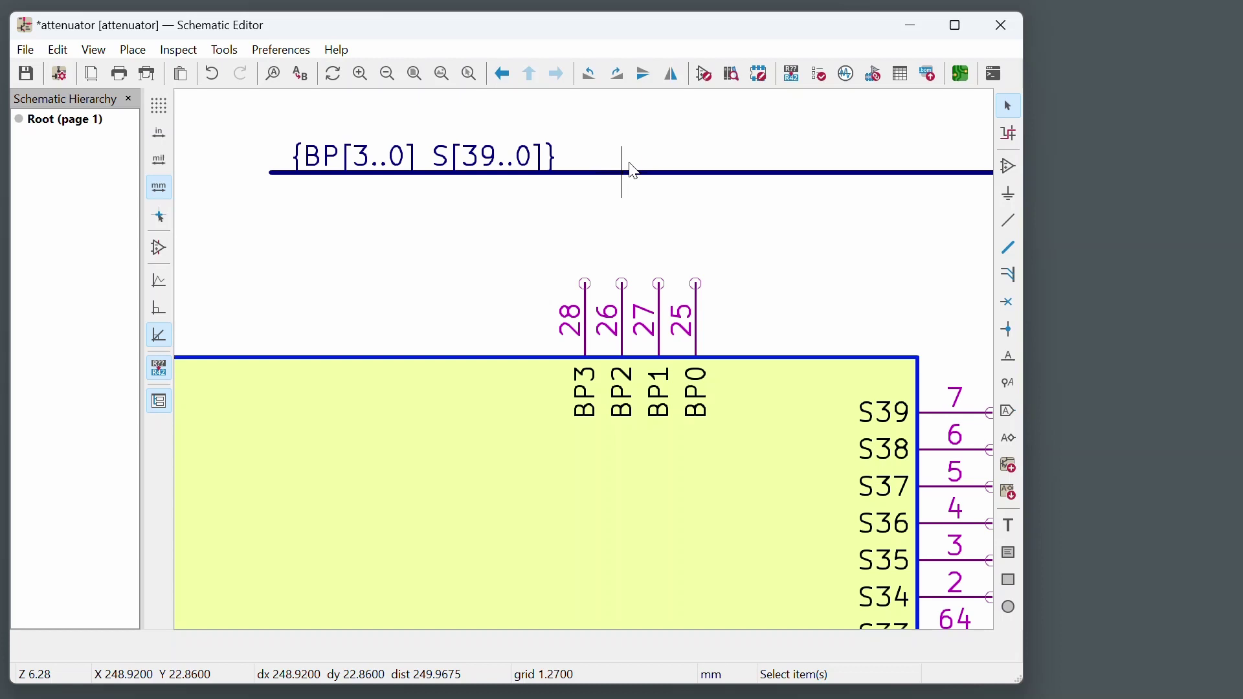
scroll(585, 283, "up", 1)
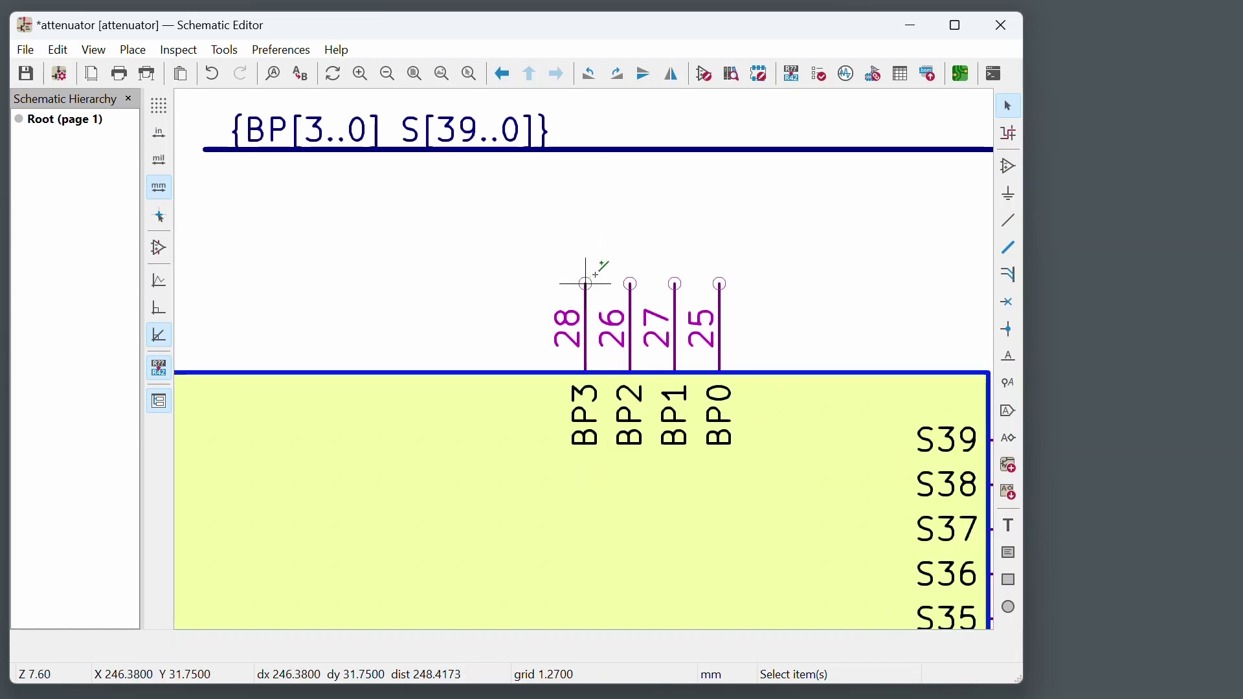
key("w")
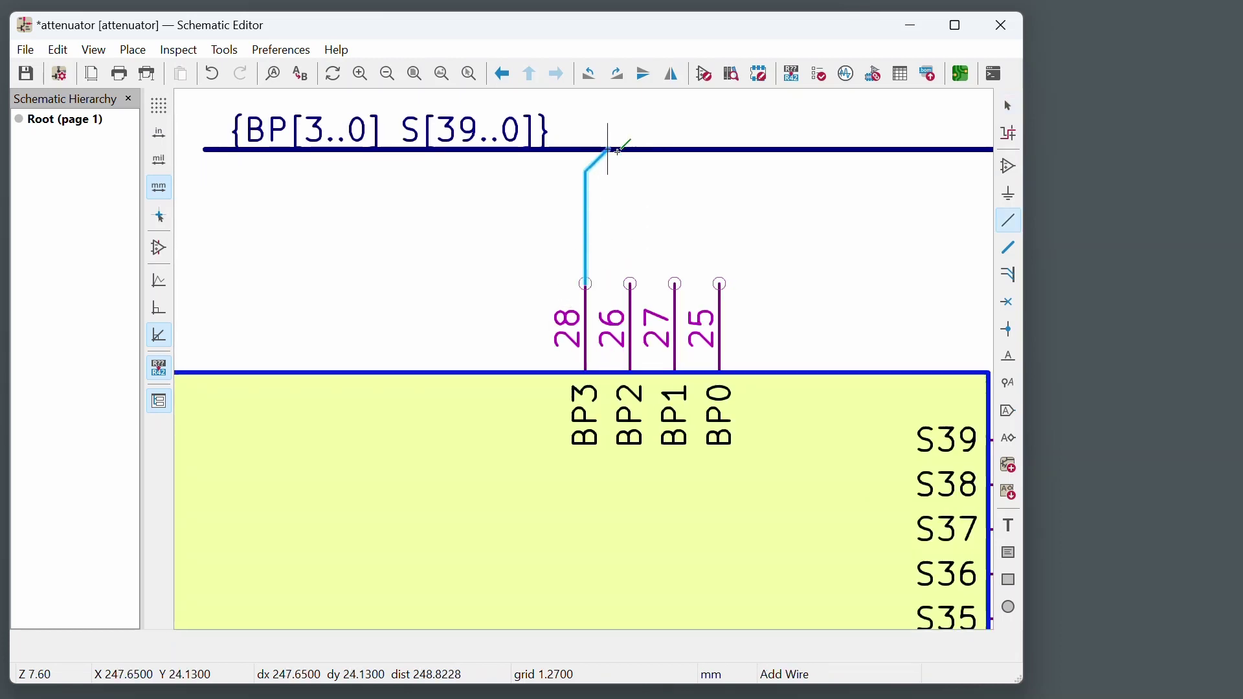
left_click(609, 150)
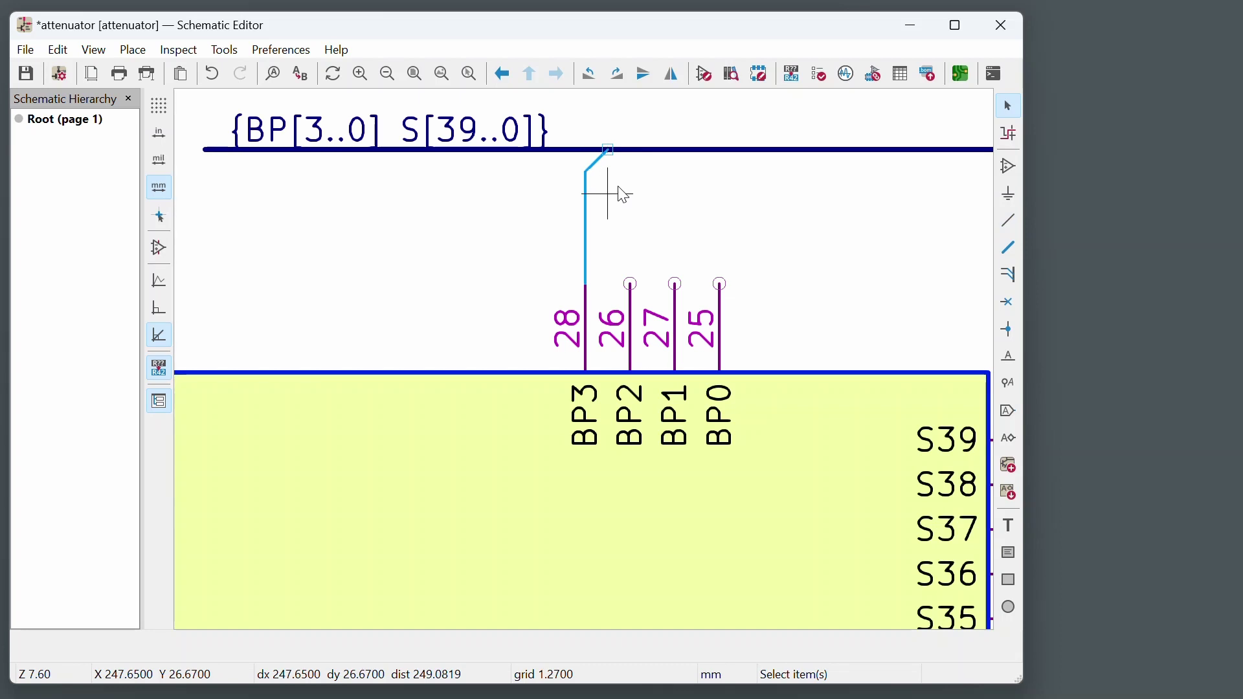
scroll(607, 150, "up", 6)
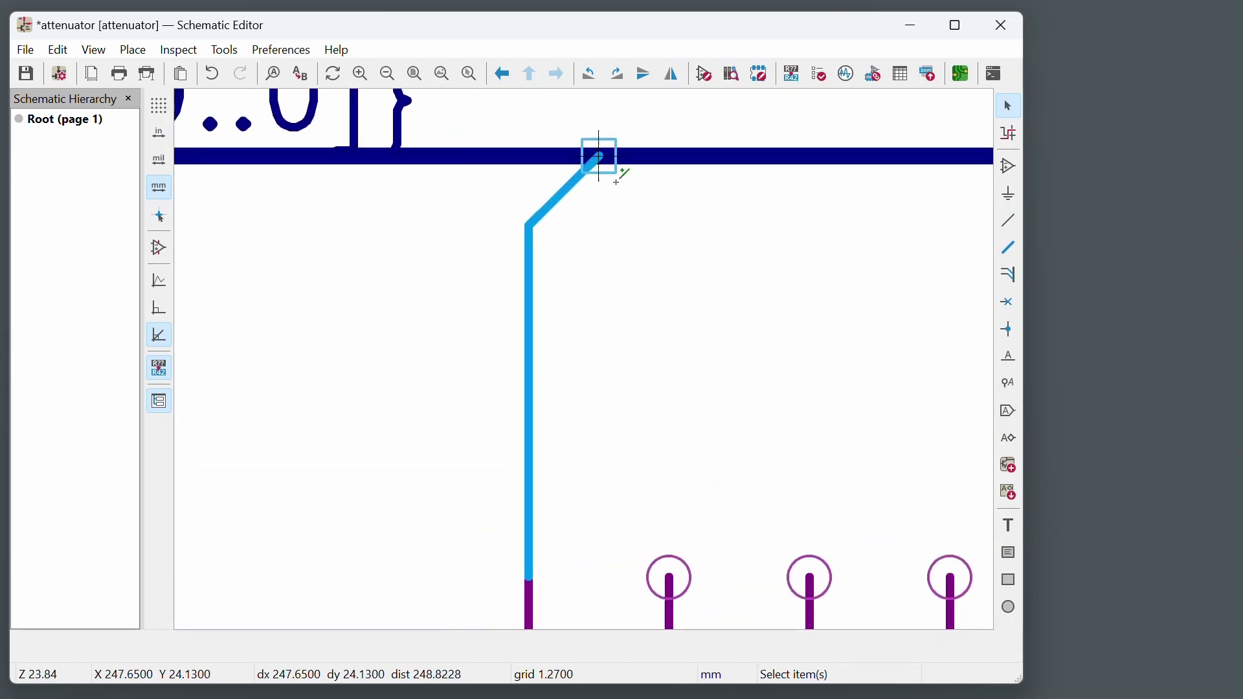
scroll(594, 156, "down", 5)
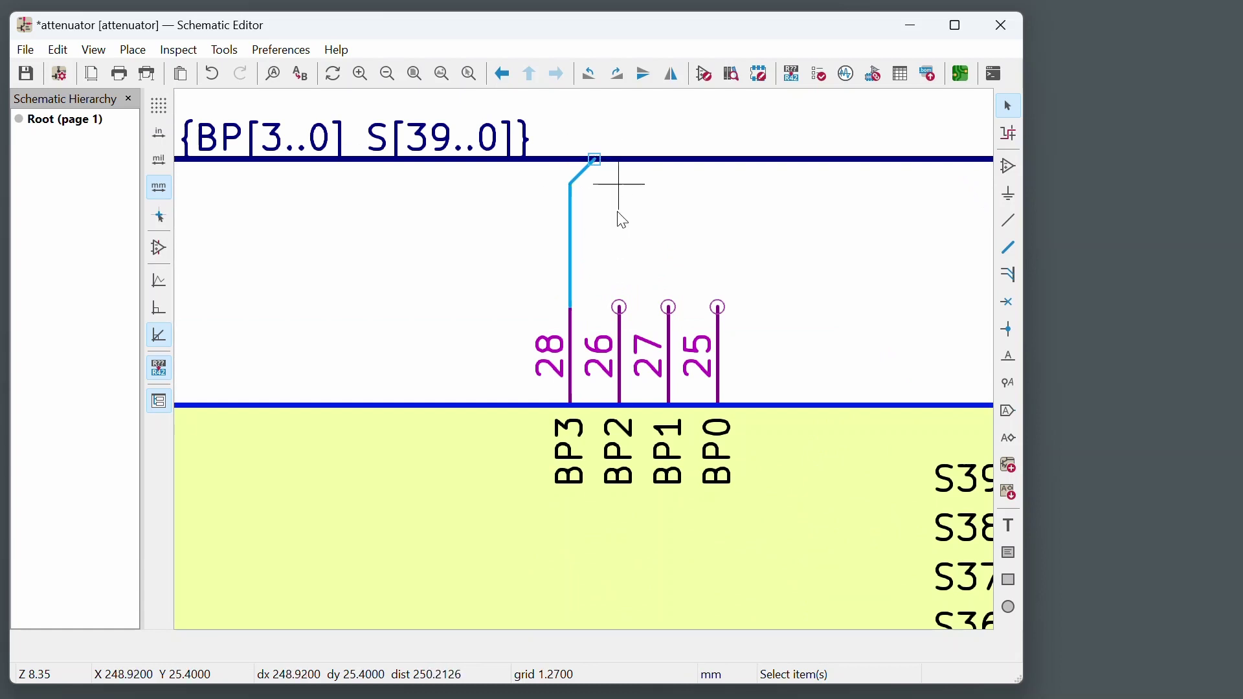
key("ctrl+z")
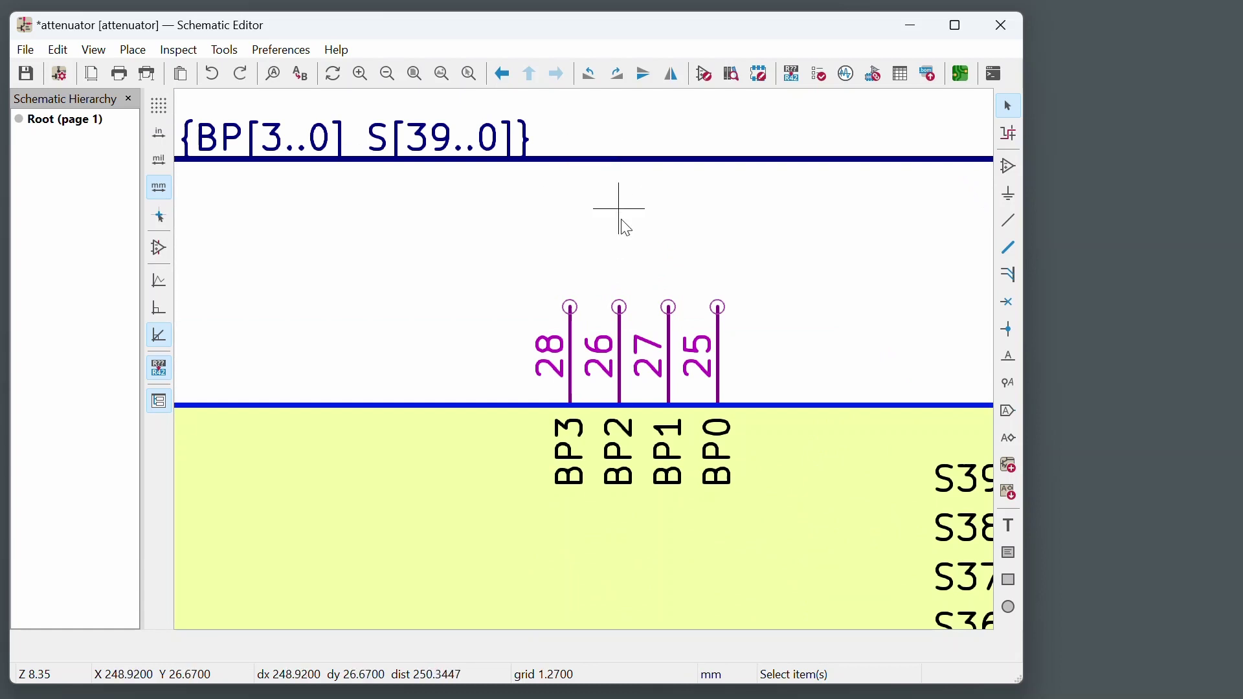
Step: Try unfolding BP0 from the BP[3..0] group to U2's BP0 pin, starting on the bus above the BP2 pin, and discard it
right_click(623, 167)
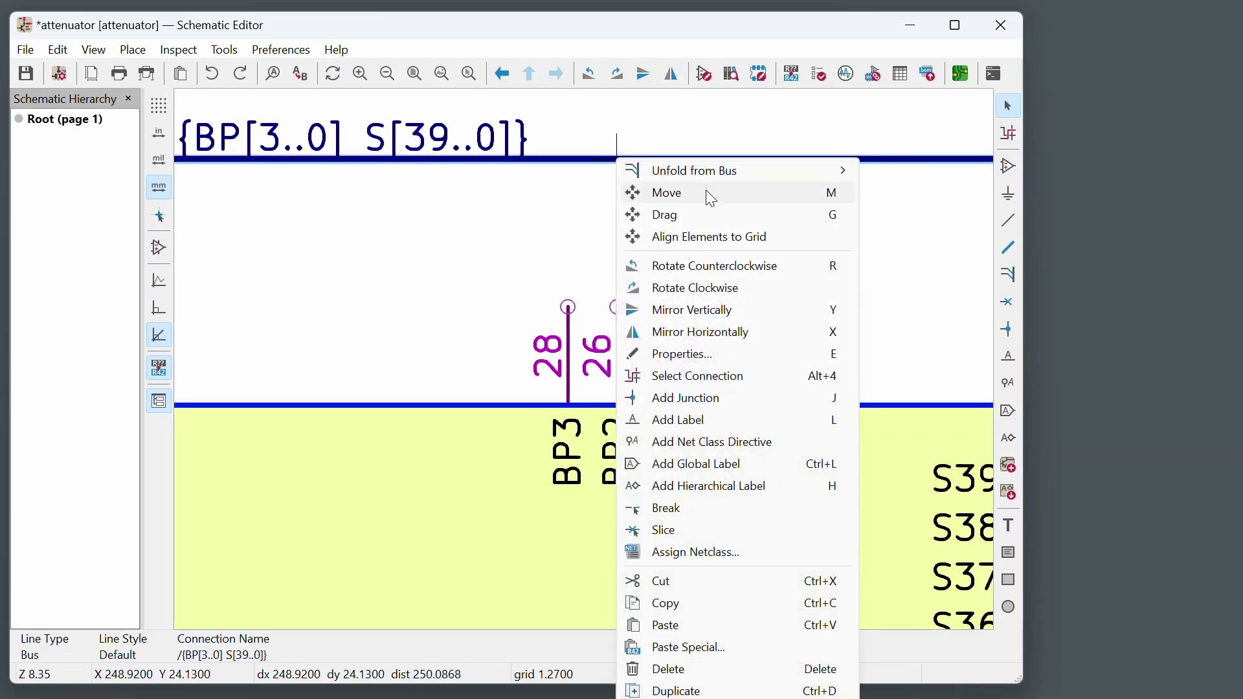
mouse_move(725, 183)
mouse_move(926, 183)
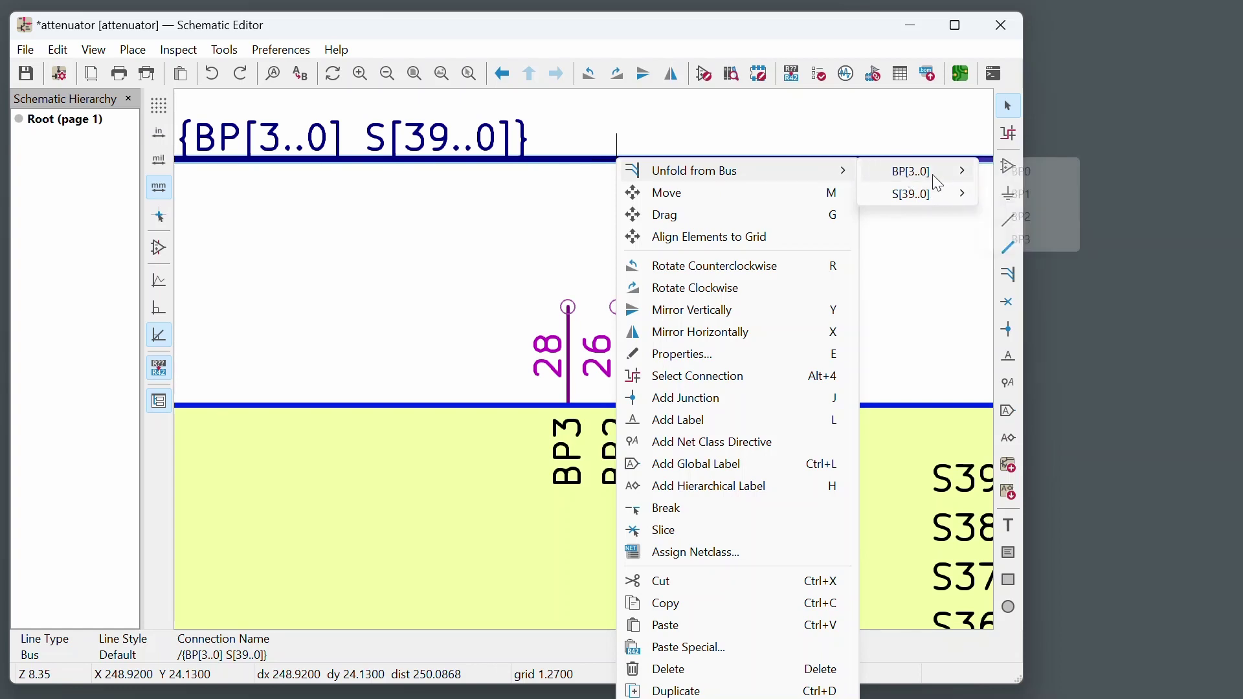
left_click(1023, 172)
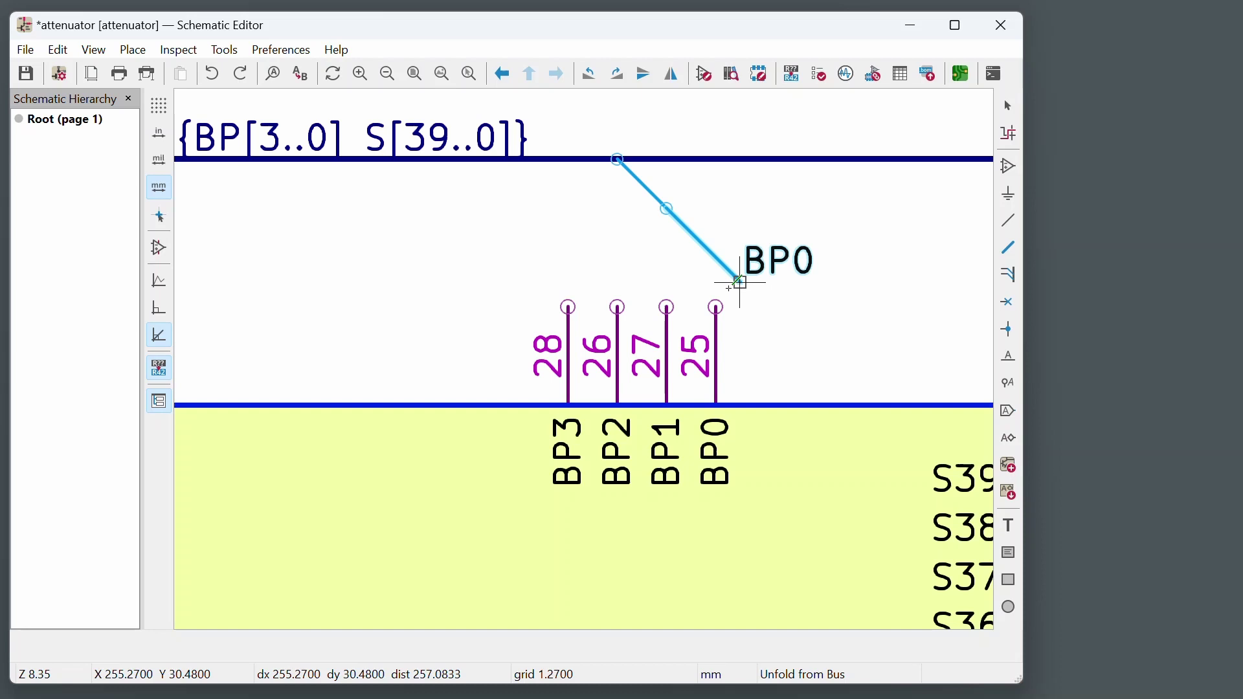
left_click(717, 308)
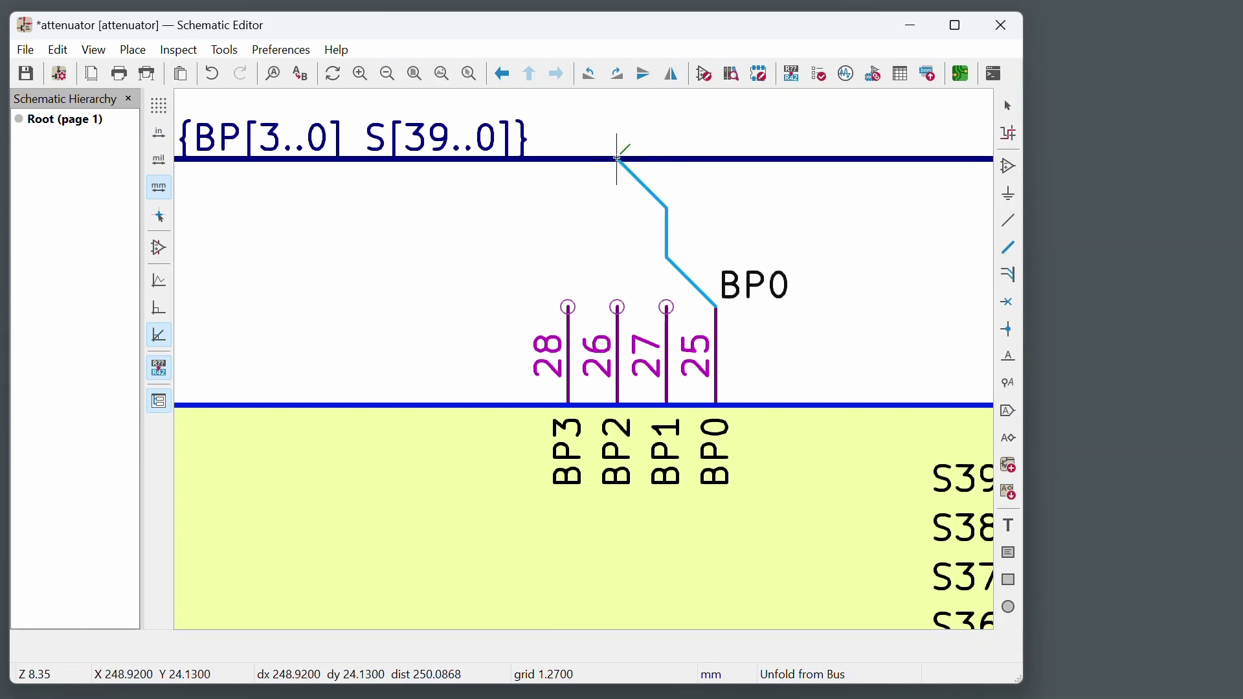
key("Escape")
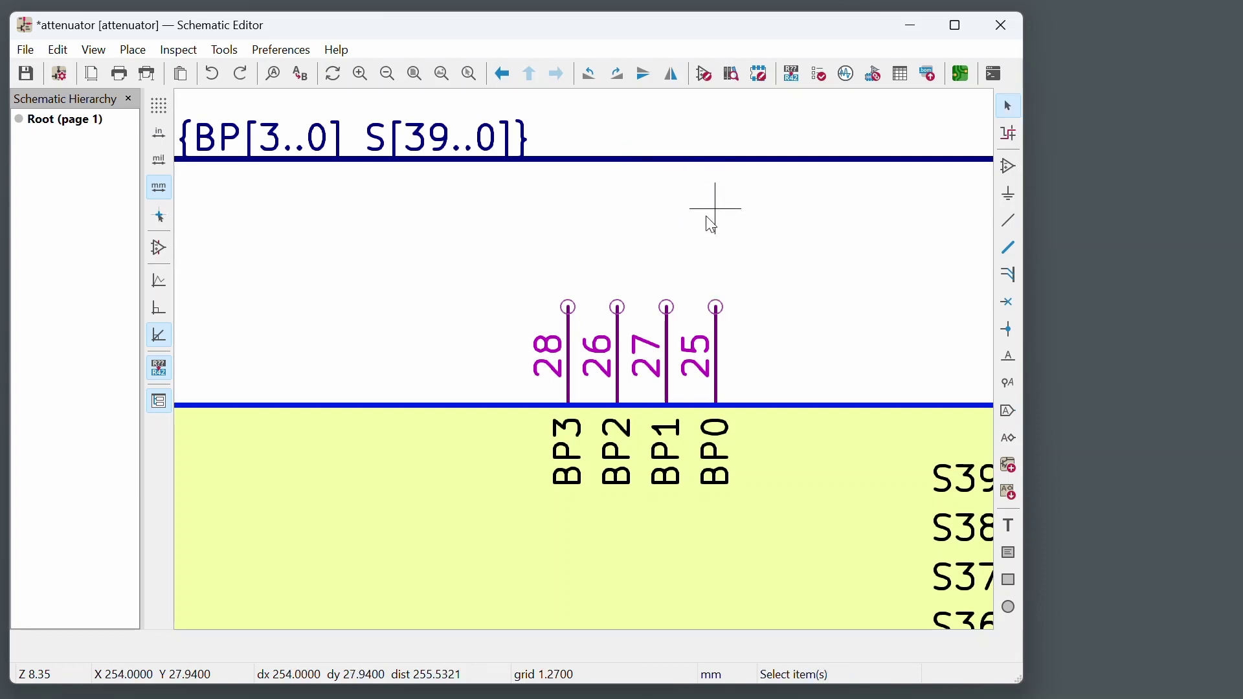
Step: Unfold BP0 from the bus above the BP1 pin and end its wire on U2's BP0 pin
right_click(670, 168)
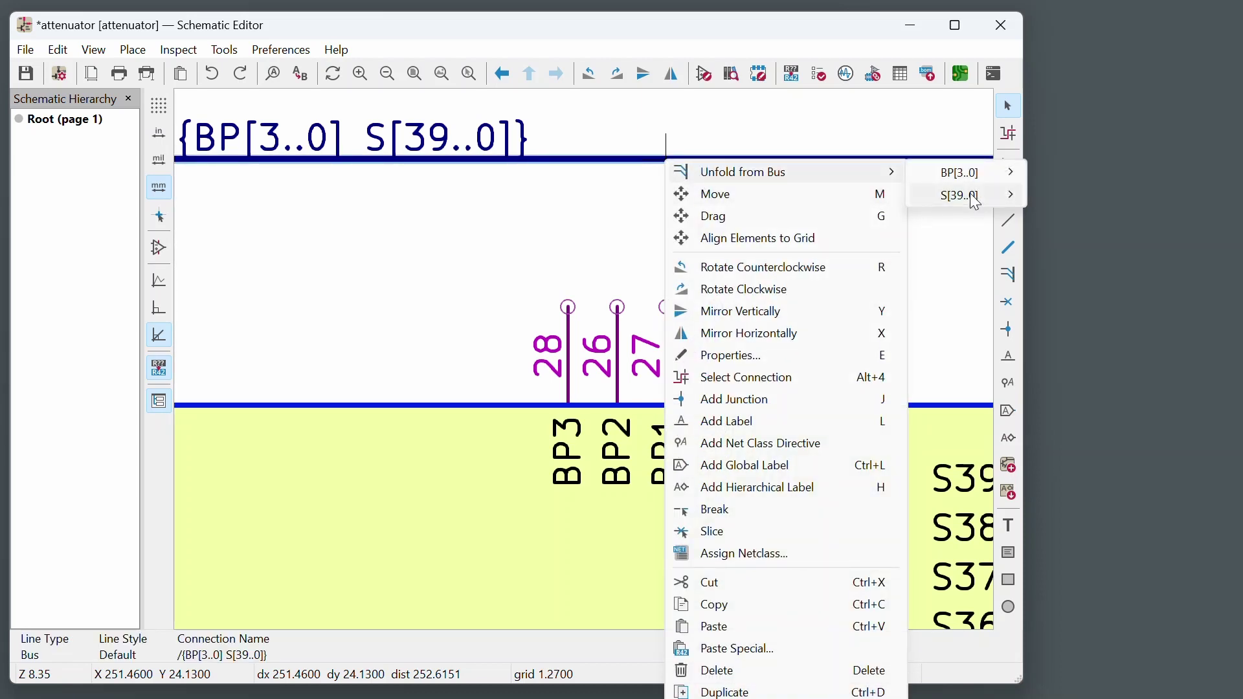
mouse_move(990, 172)
left_click(1089, 173)
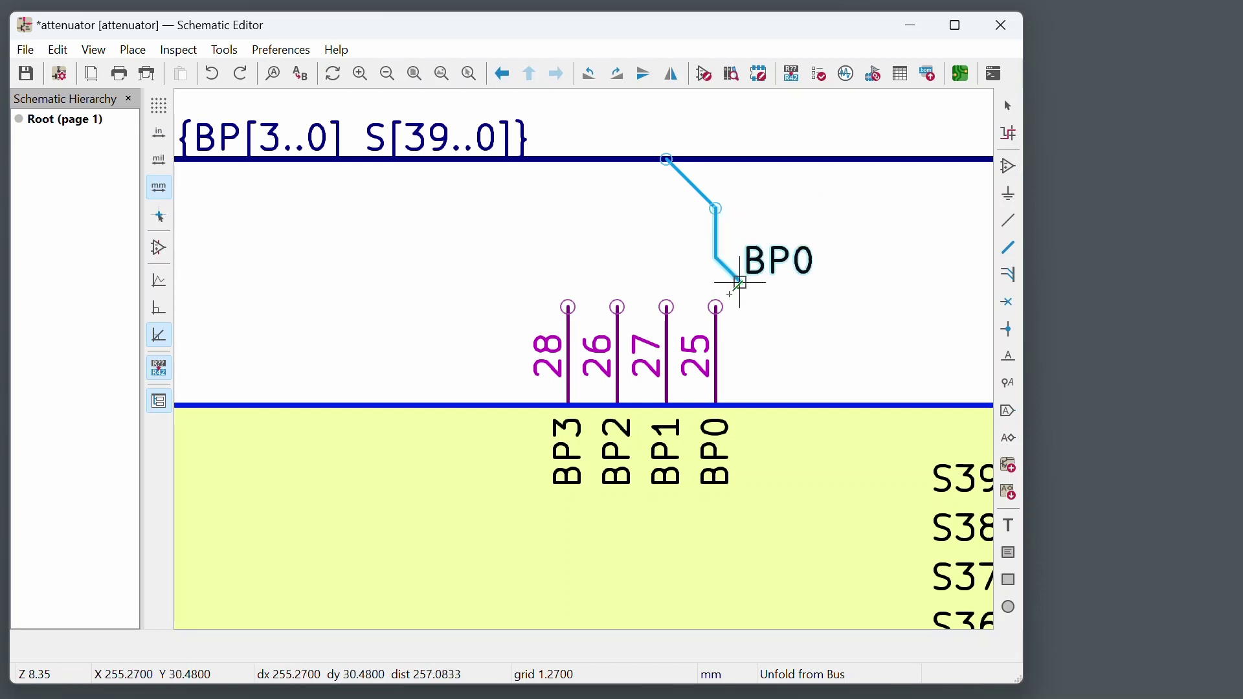
left_click(717, 307)
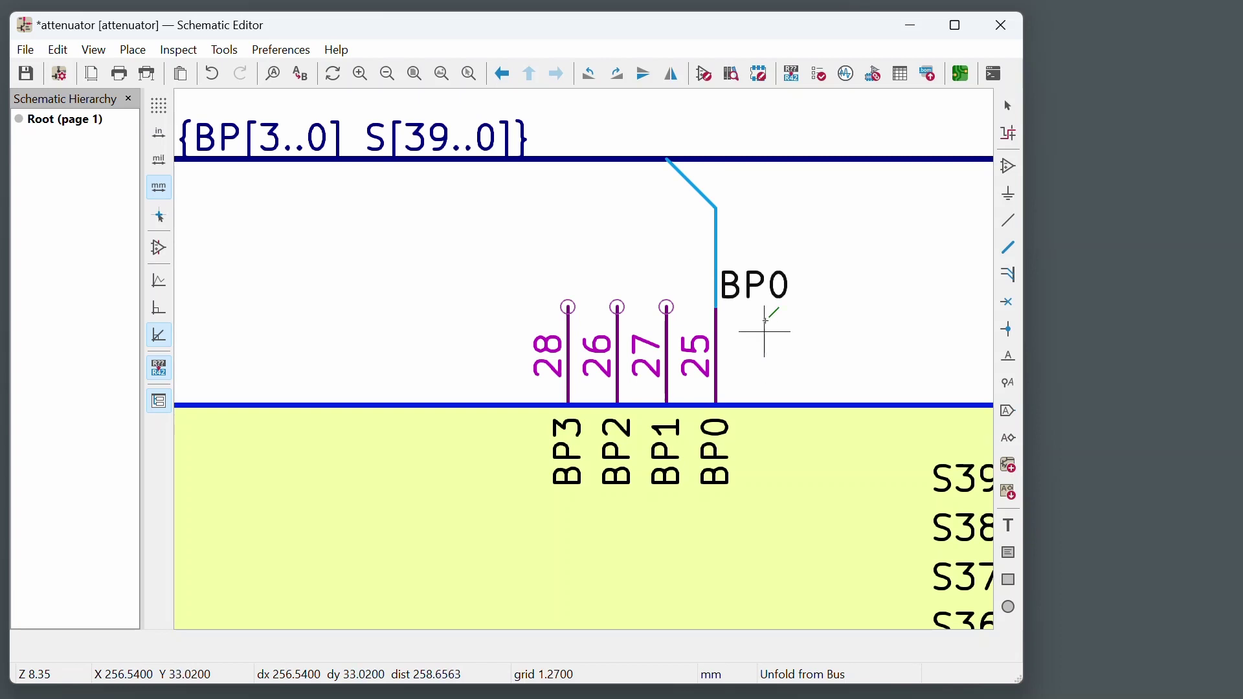
key("Escape")
Step: Rotate the BP0 label vertically and place it on the wire just above the BP0 pin
left_click(752, 299)
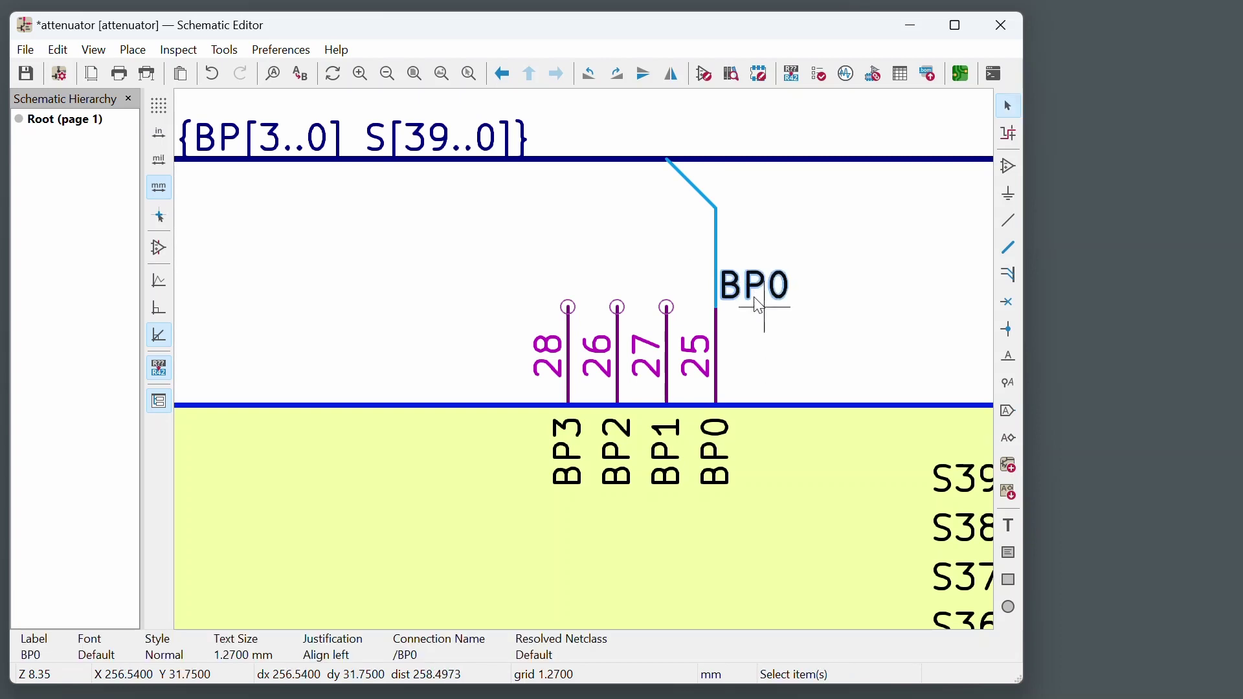
key("m")
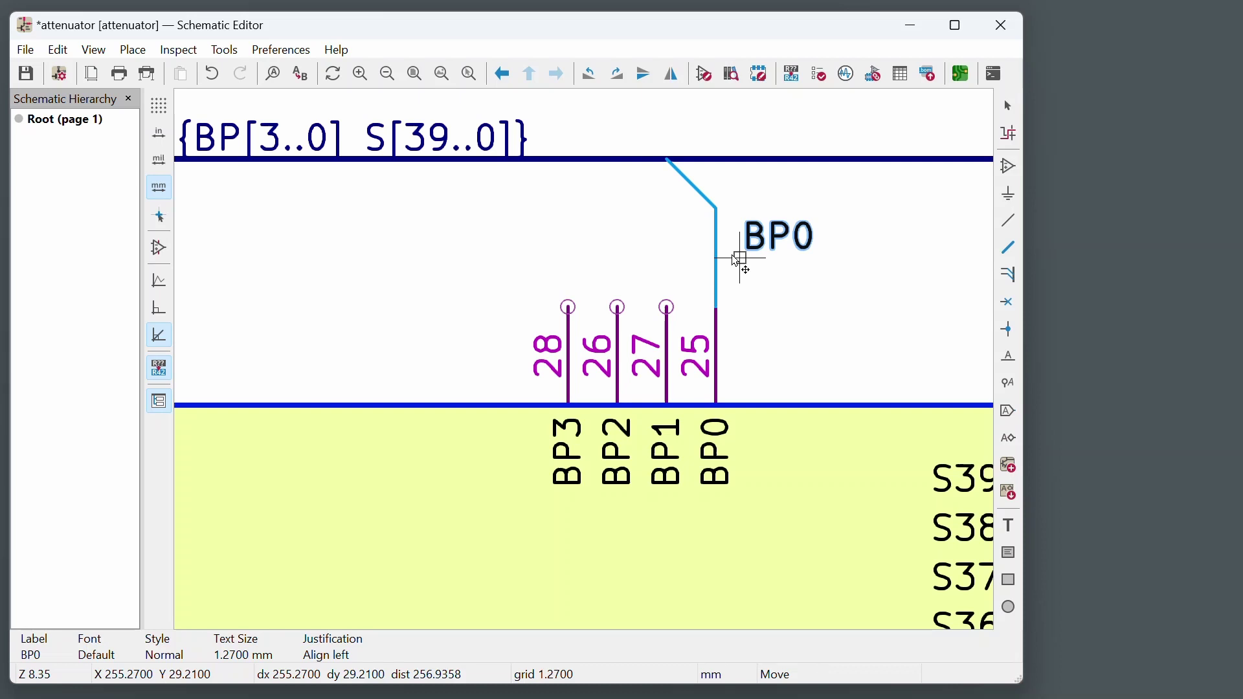
key("r")
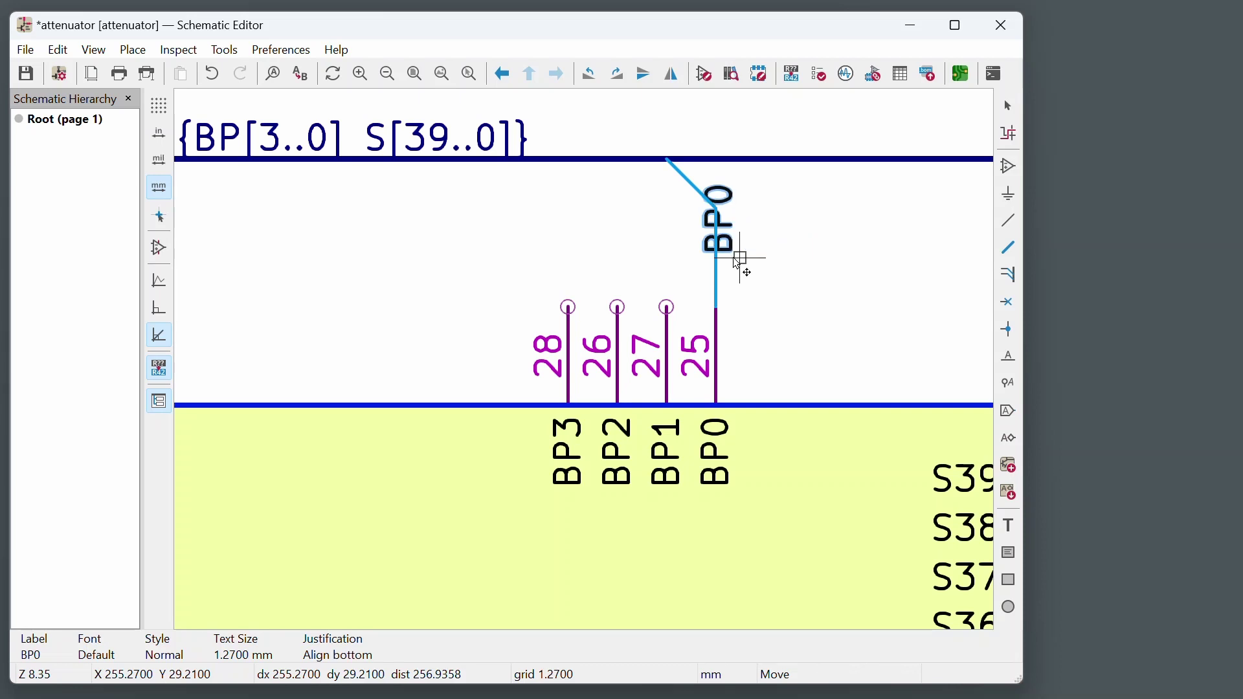
left_click(716, 284)
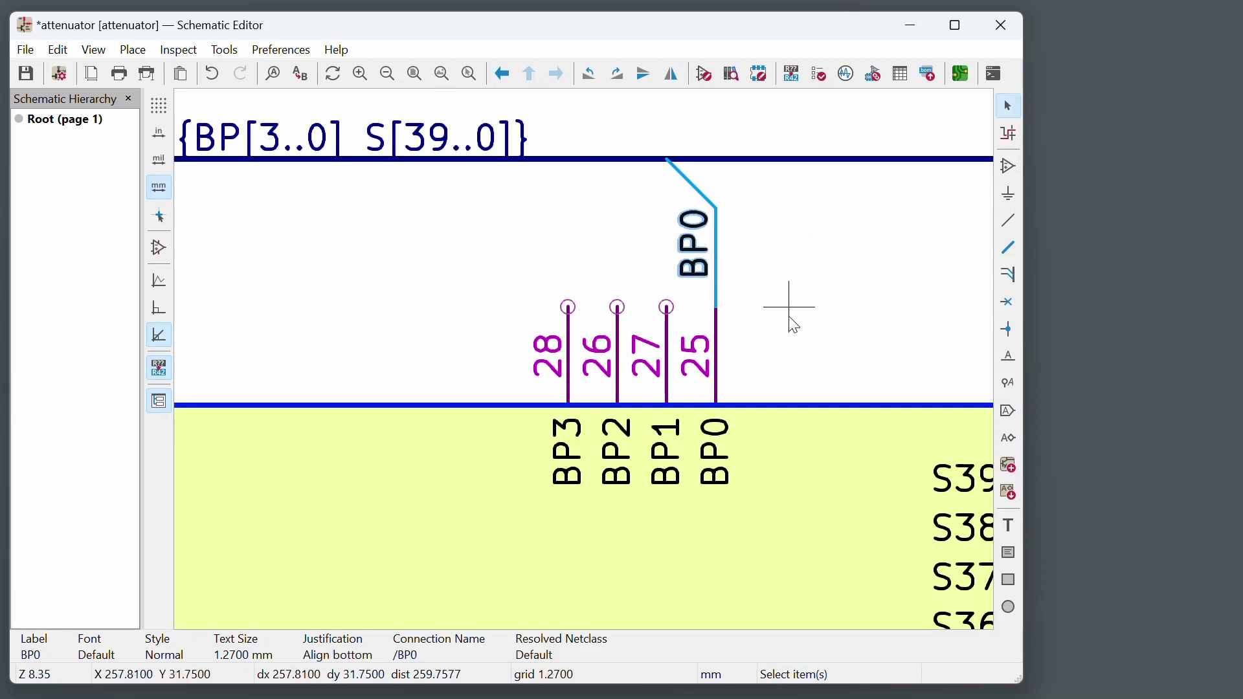
Step: Bring up the BP[3..0] signals for unfolding above the BP2 pin, and undo the BP0 label edits and unfolded wire
right_click(615, 170)
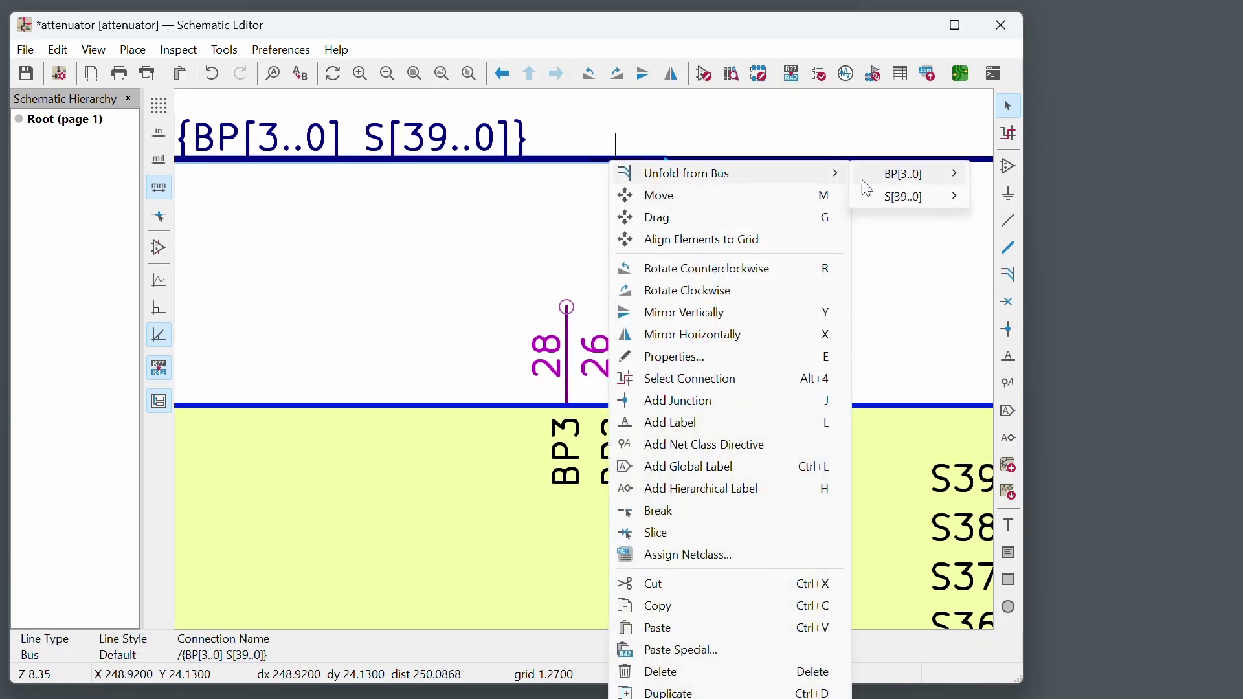
left_click(1012, 172)
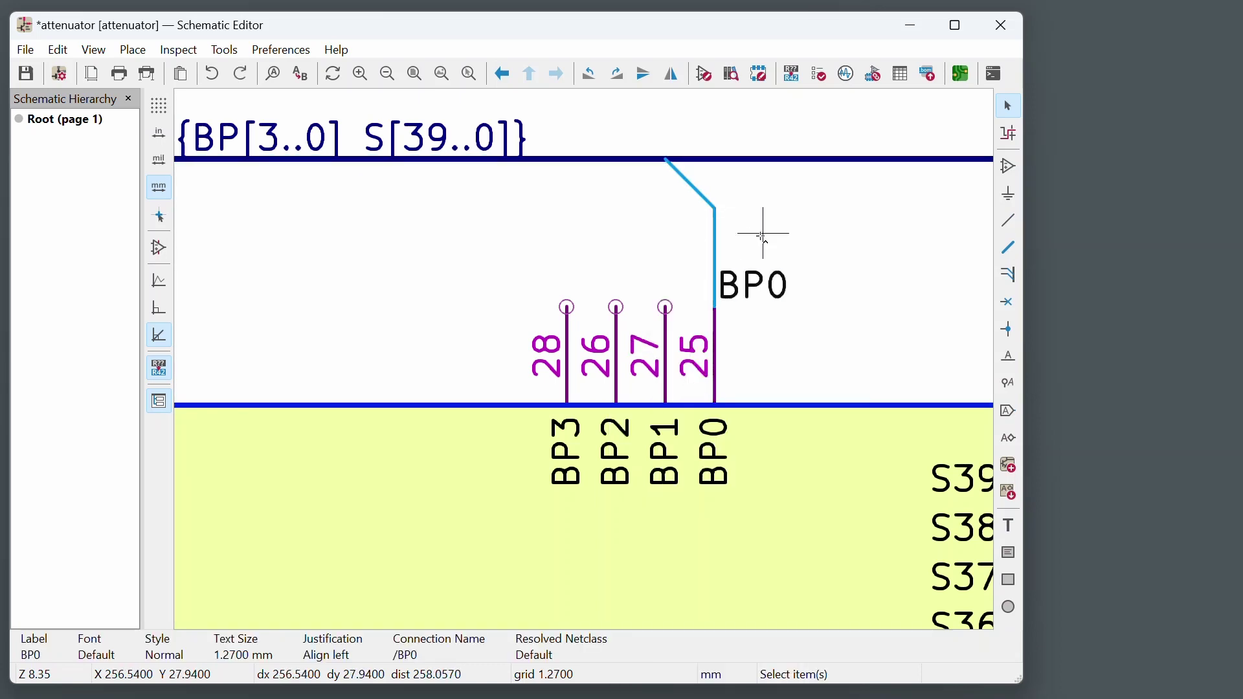
key("ctrl+z")
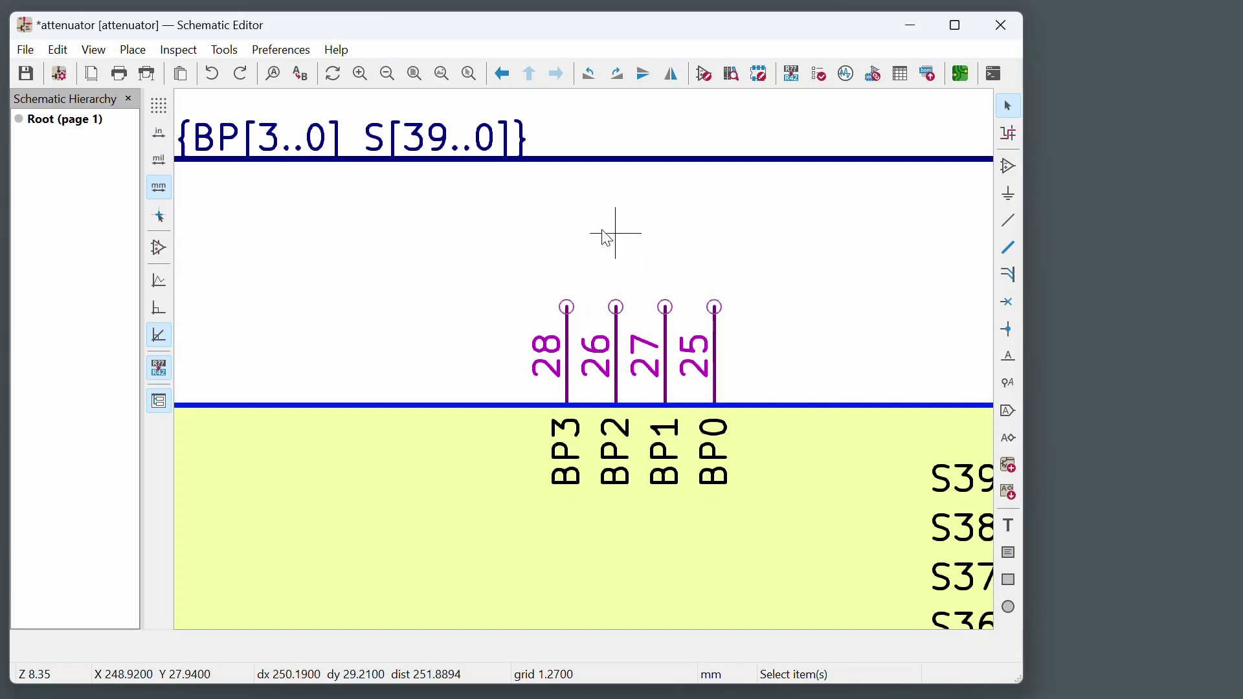
Step: Place five loose wire-to-bus entries in the empty space between the bus and U2's BP pins
key("z")
left_click(396, 233)
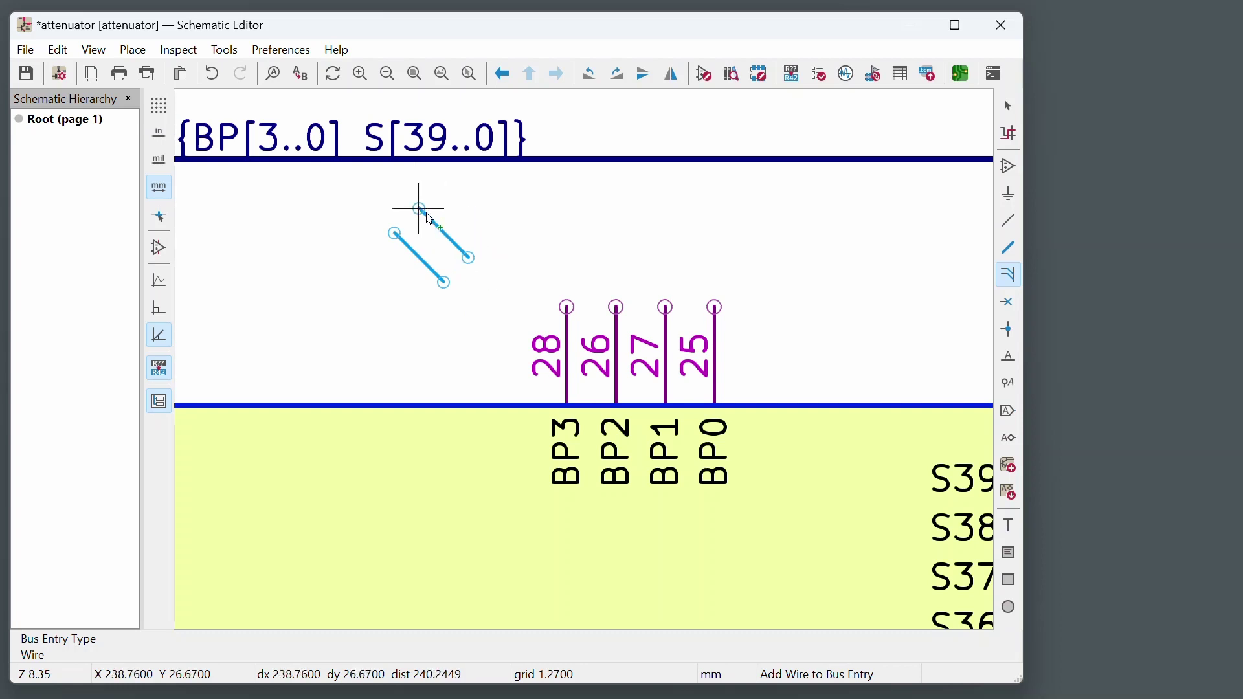
left_click(419, 210)
left_click(494, 209)
left_click(592, 209)
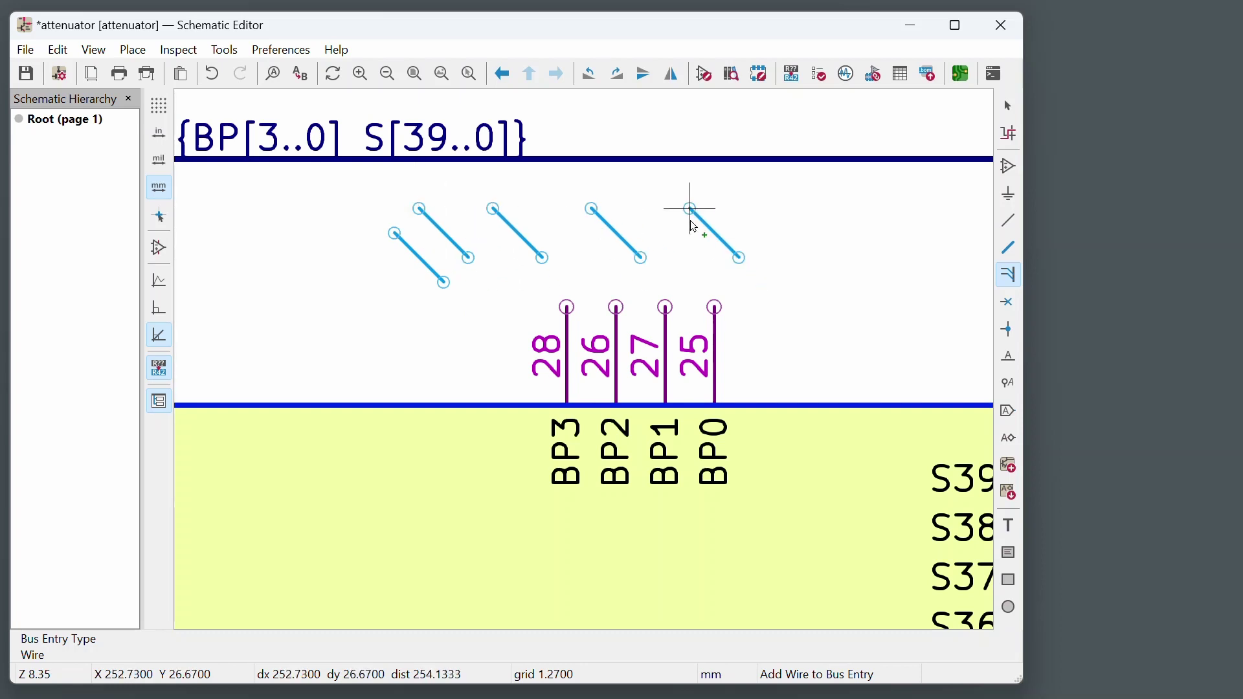
left_click(690, 209)
key("Escape")
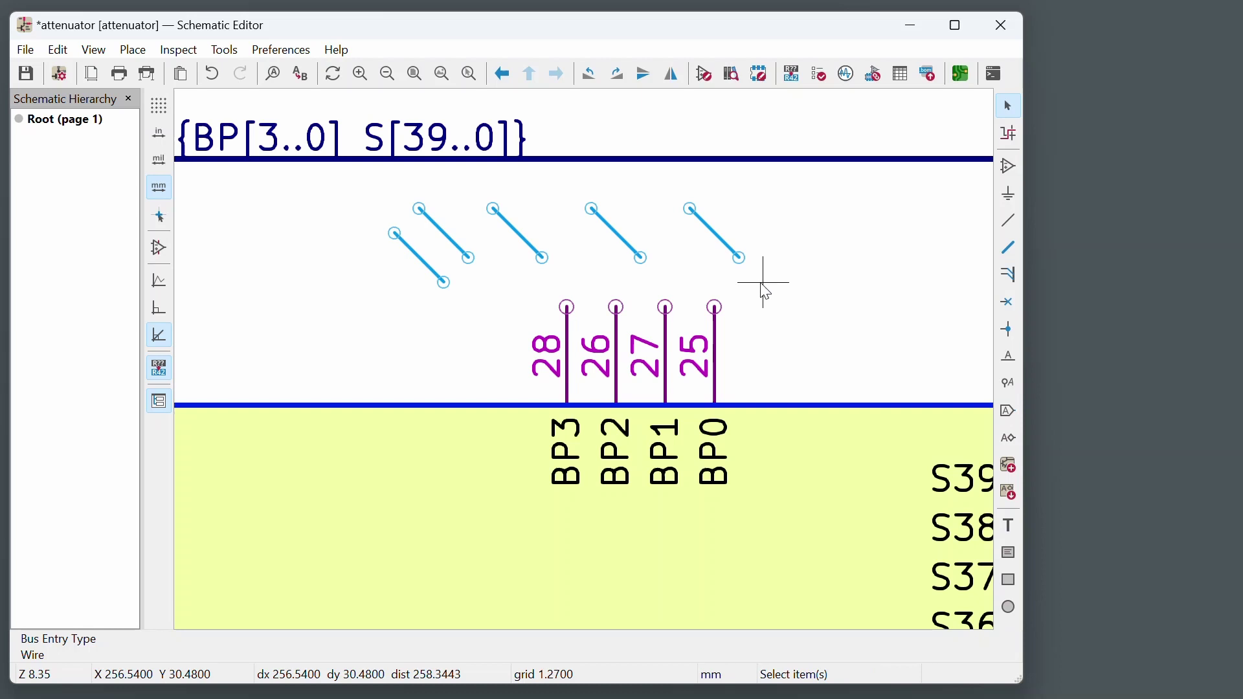
Step: Move the rightmost loose bus entry up onto the bus, inspect the connection, and undo all the trial entries
left_click(714, 244)
left_click_drag(714, 243, 725, 194)
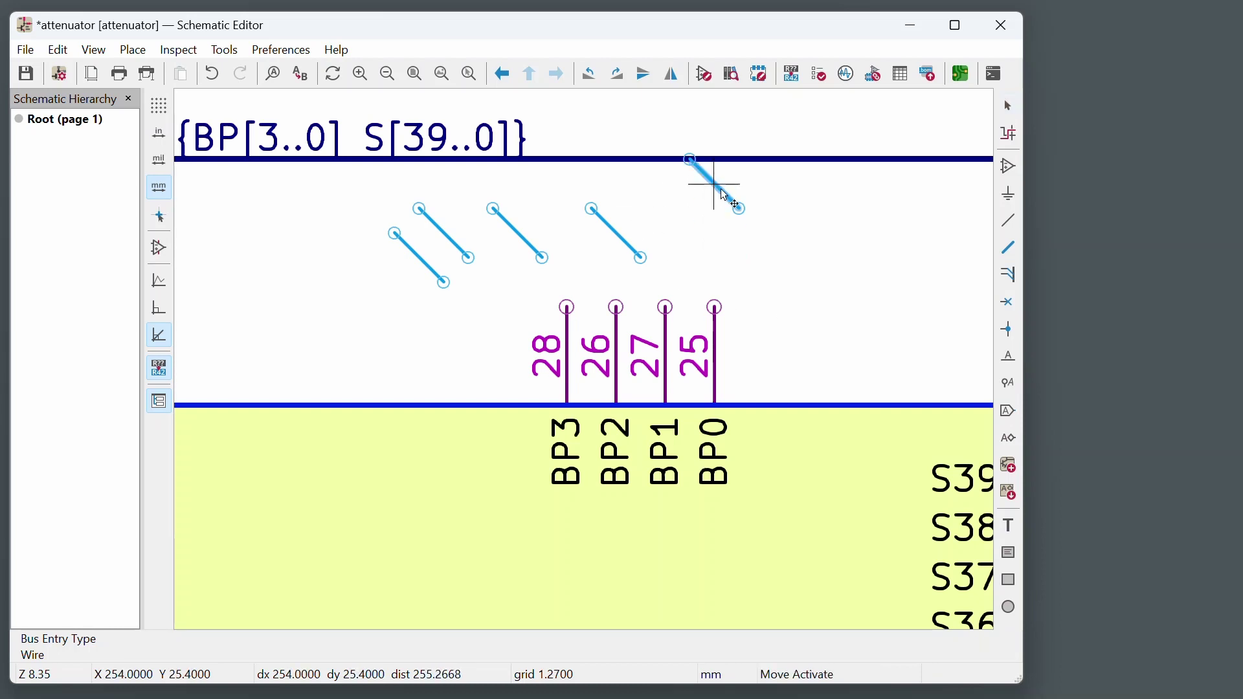
left_click(725, 195)
scroll(694, 156, "up", 5)
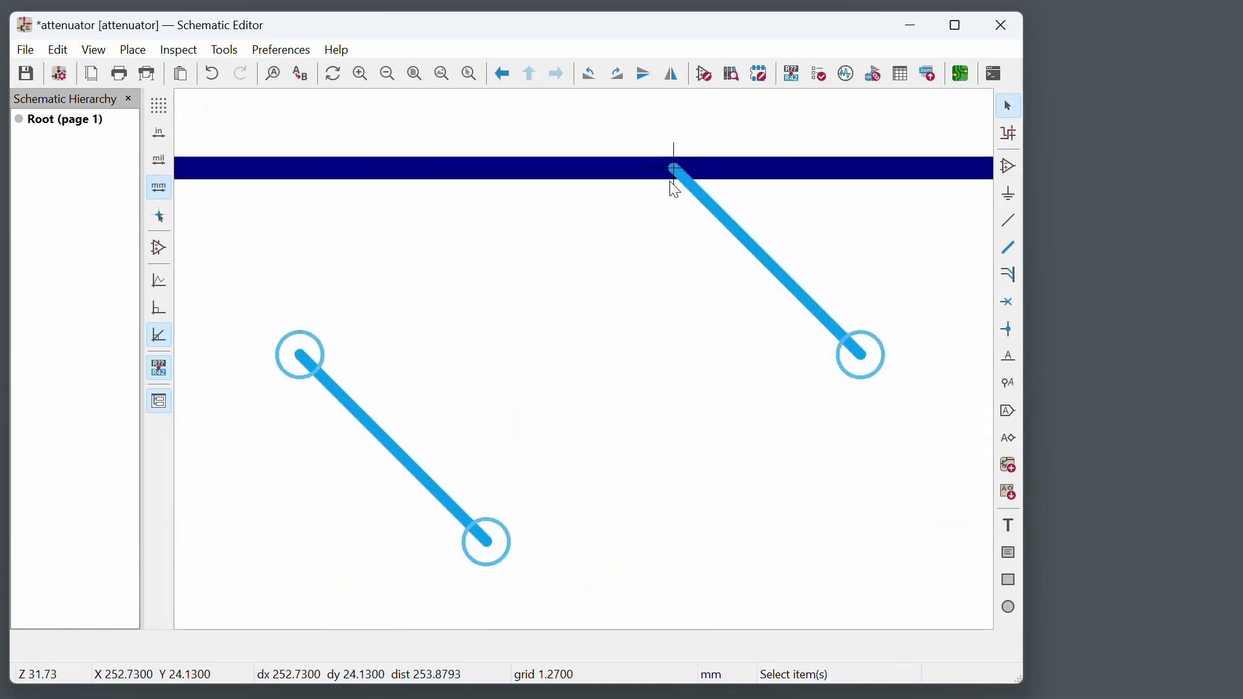
scroll(671, 182, "down", 1)
scroll(669, 212, "down", 4)
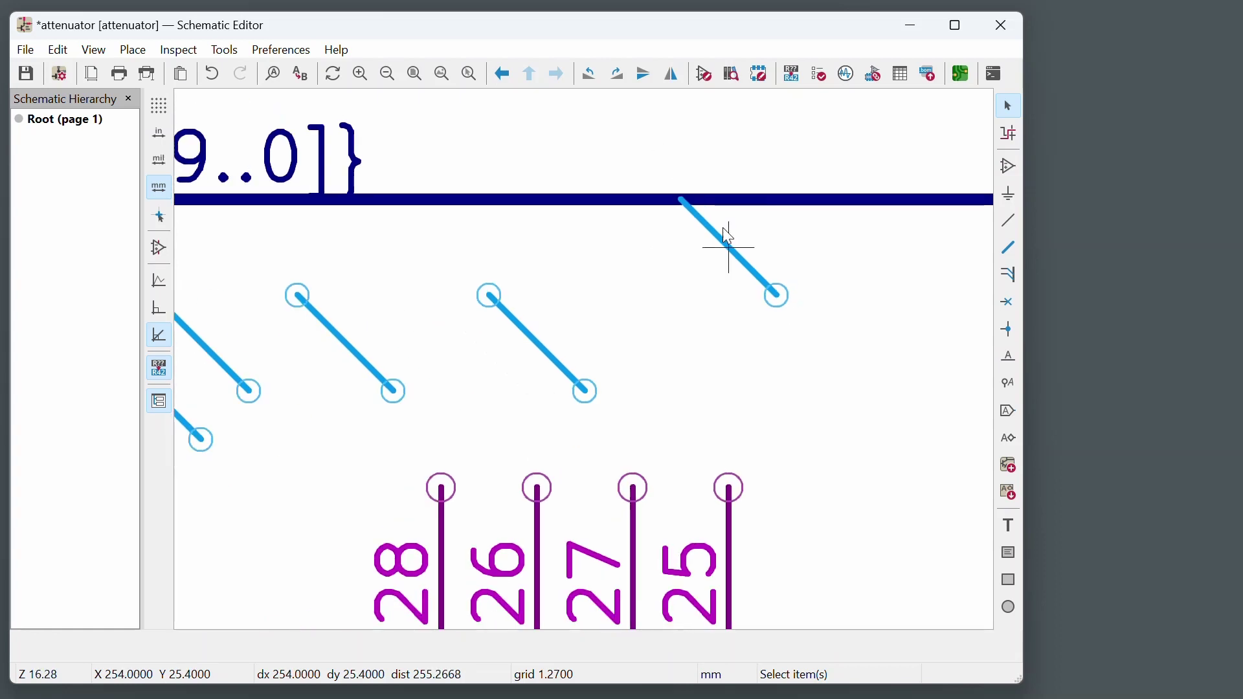
scroll(735, 345, "down", 1)
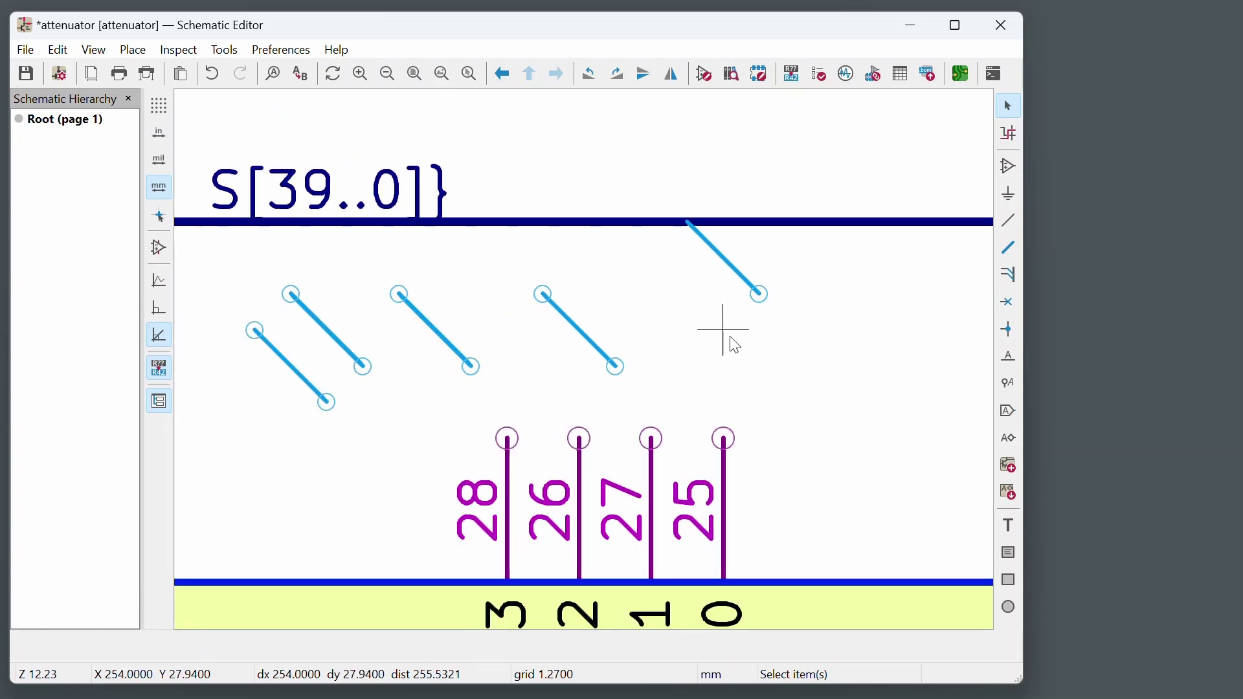
scroll(736, 345, "down", 2)
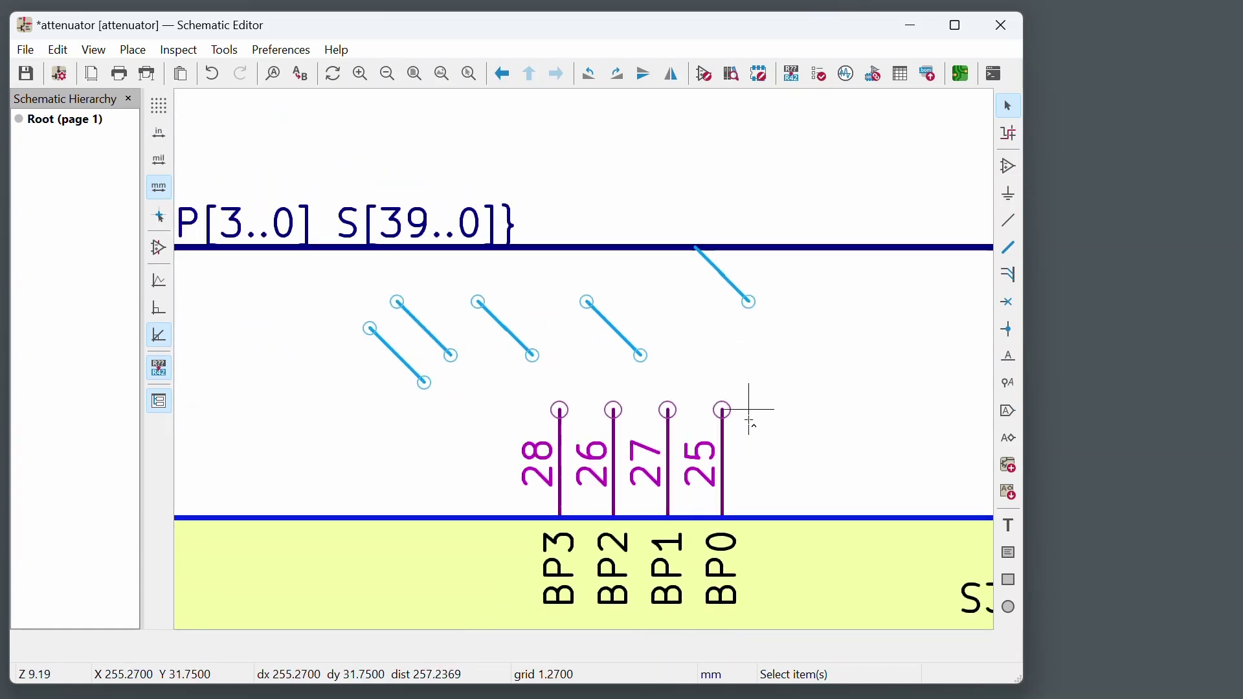
key("ctrl+z")
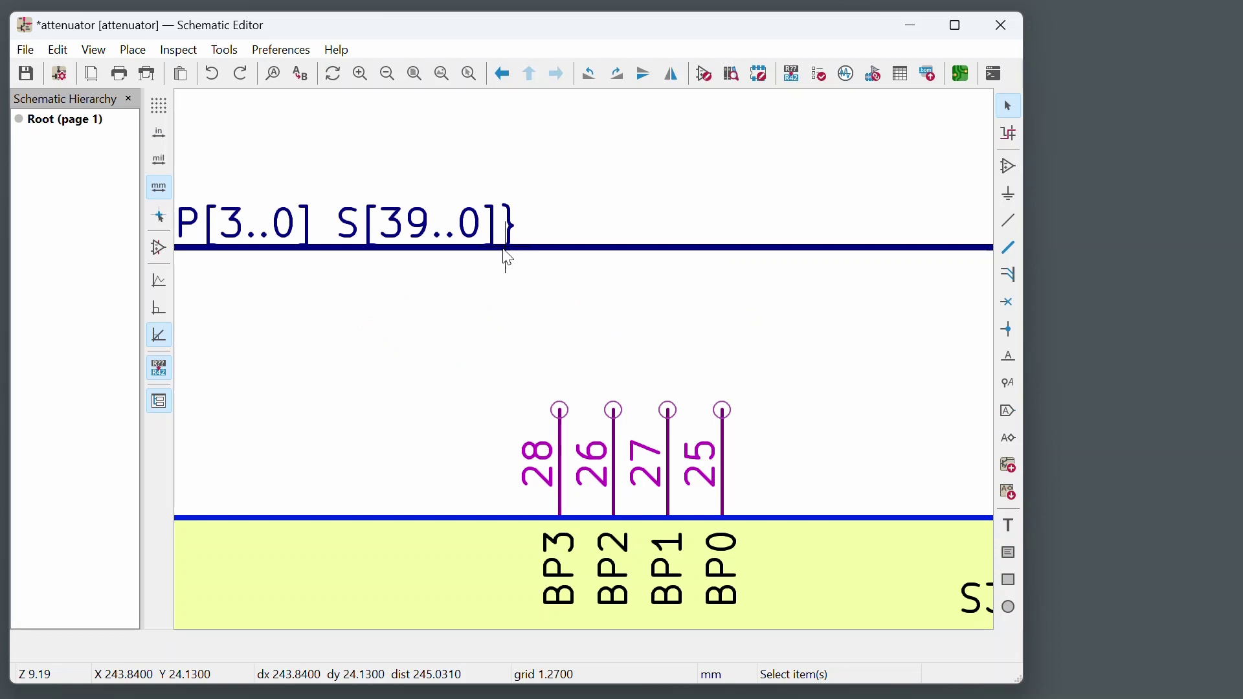
Step: Place four wire-to-bus entries along the bus, with their free ends directly above U2's pins BP3, BP2, BP1 and BP0
key("z")
left_click(509, 273)
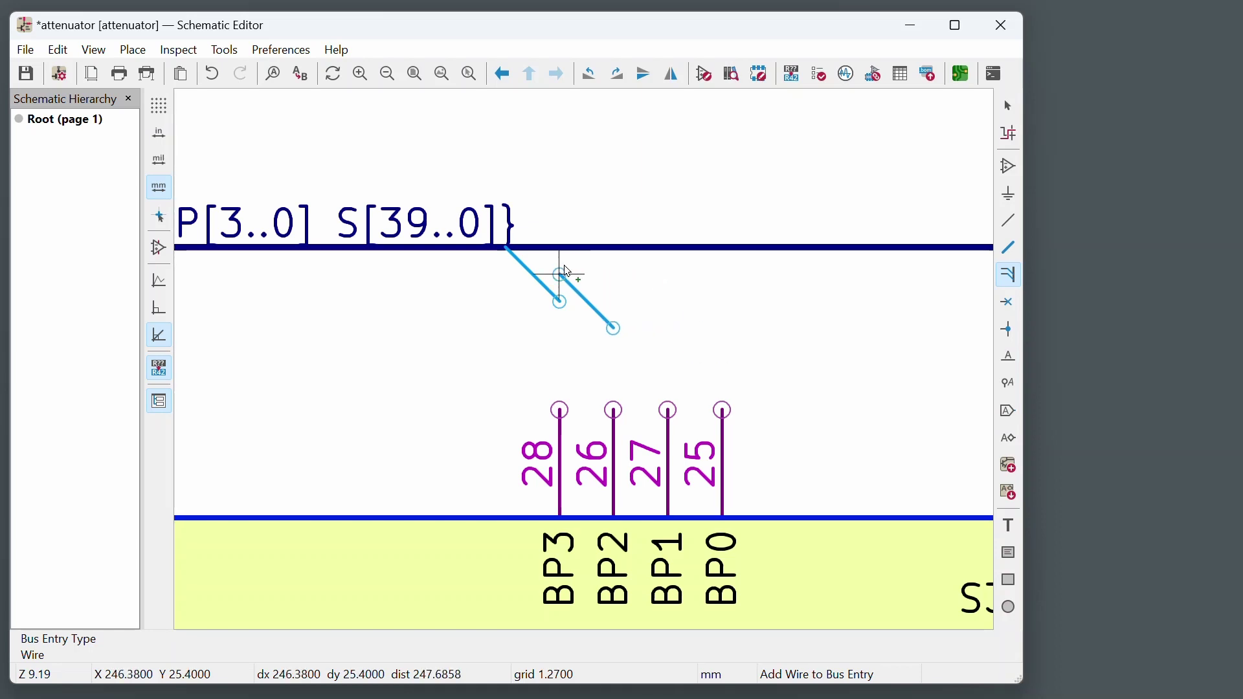
left_click(565, 257)
left_click(618, 257)
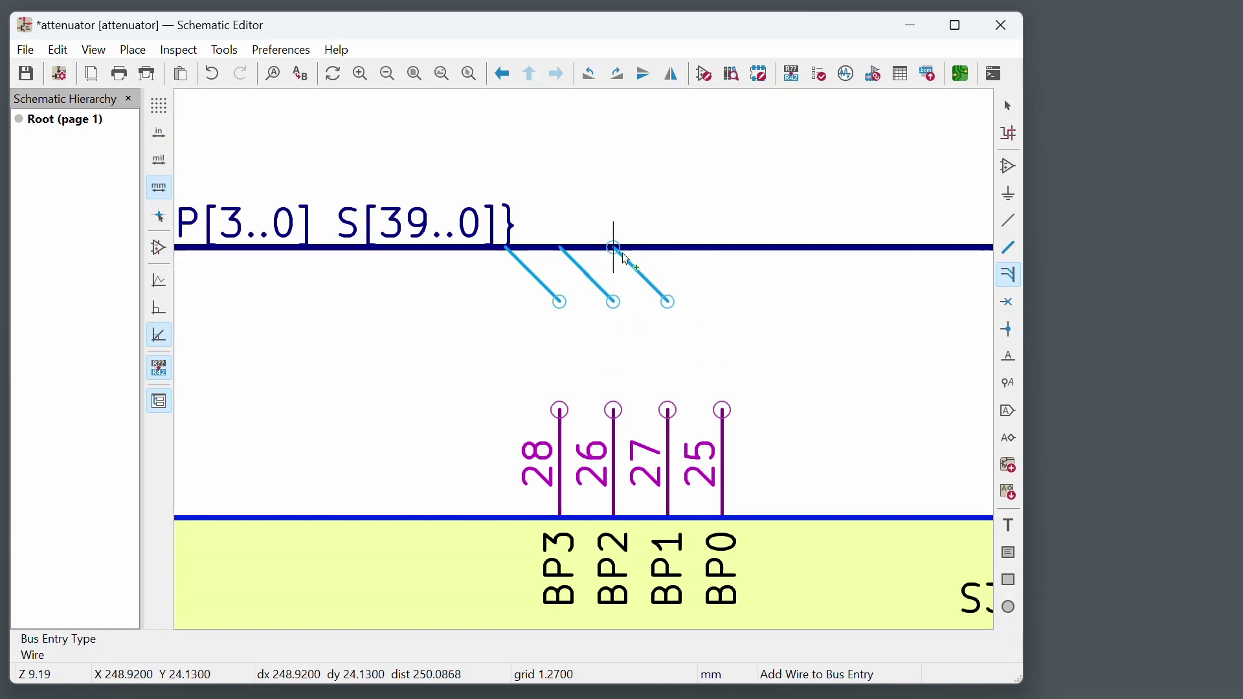
left_click(668, 249)
key("Escape")
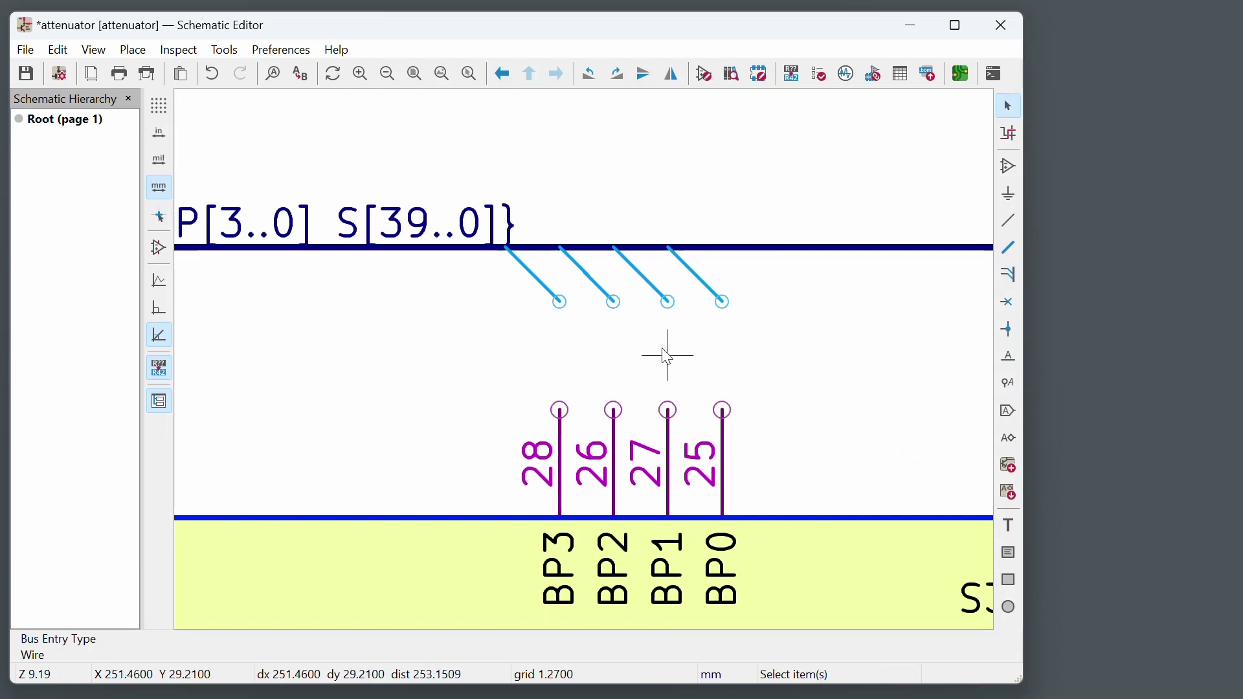
Step: Draw a vertical wire from U2's BP3 pin to the free end of the bus entry above it
scroll(665, 350, "up", 1)
left_click(530, 391)
left_click(528, 285)
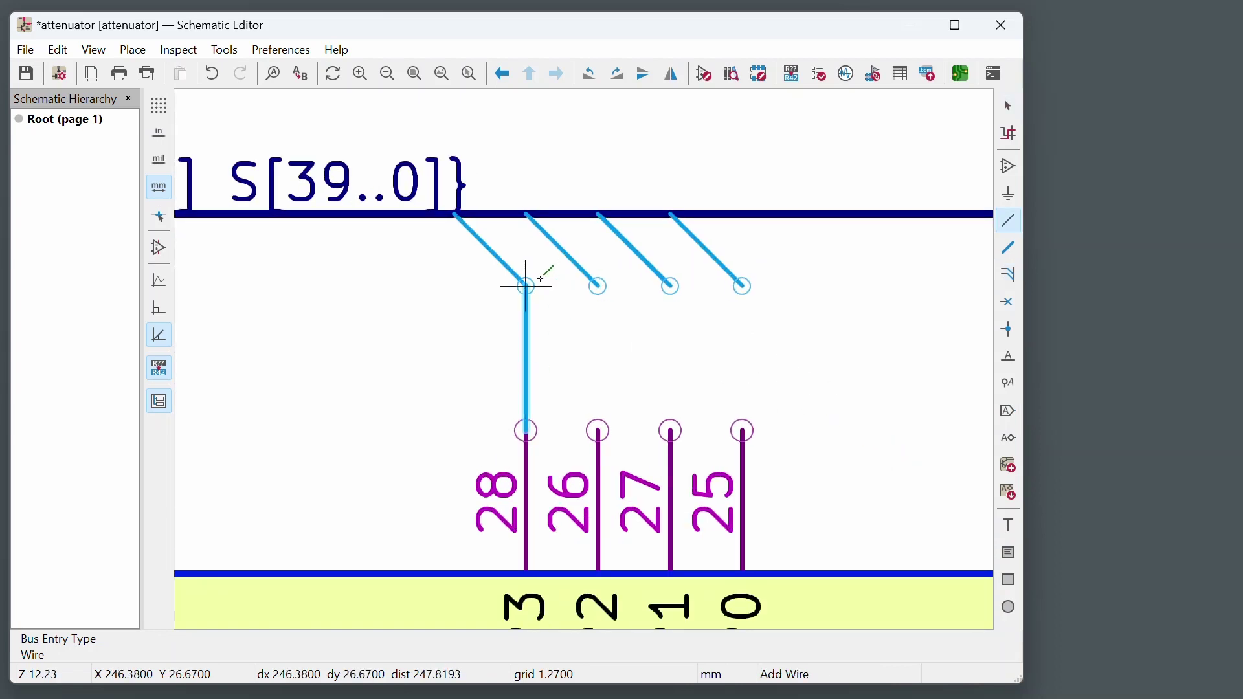
Step: Draw vertical wires from U2's BP2, BP1 and BP0 pins to the free ends of the bus entries above them
key("Escape")
left_click(598, 429)
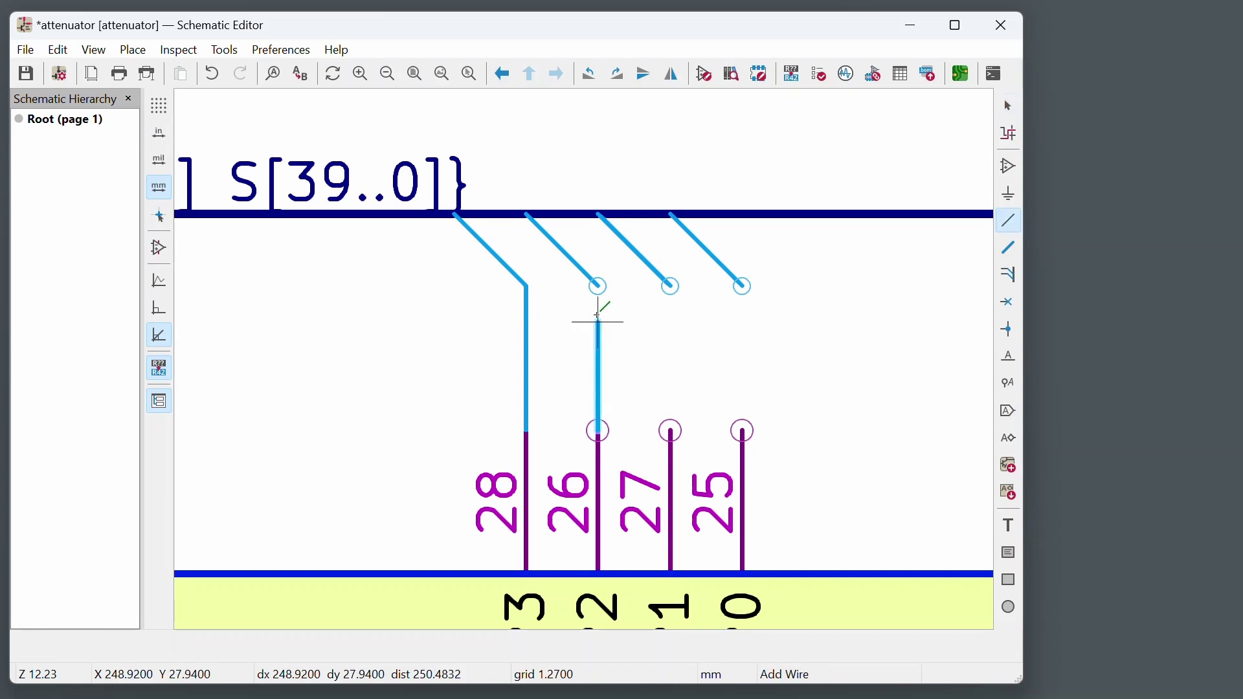
left_click(599, 286)
key("Escape")
left_click(671, 431)
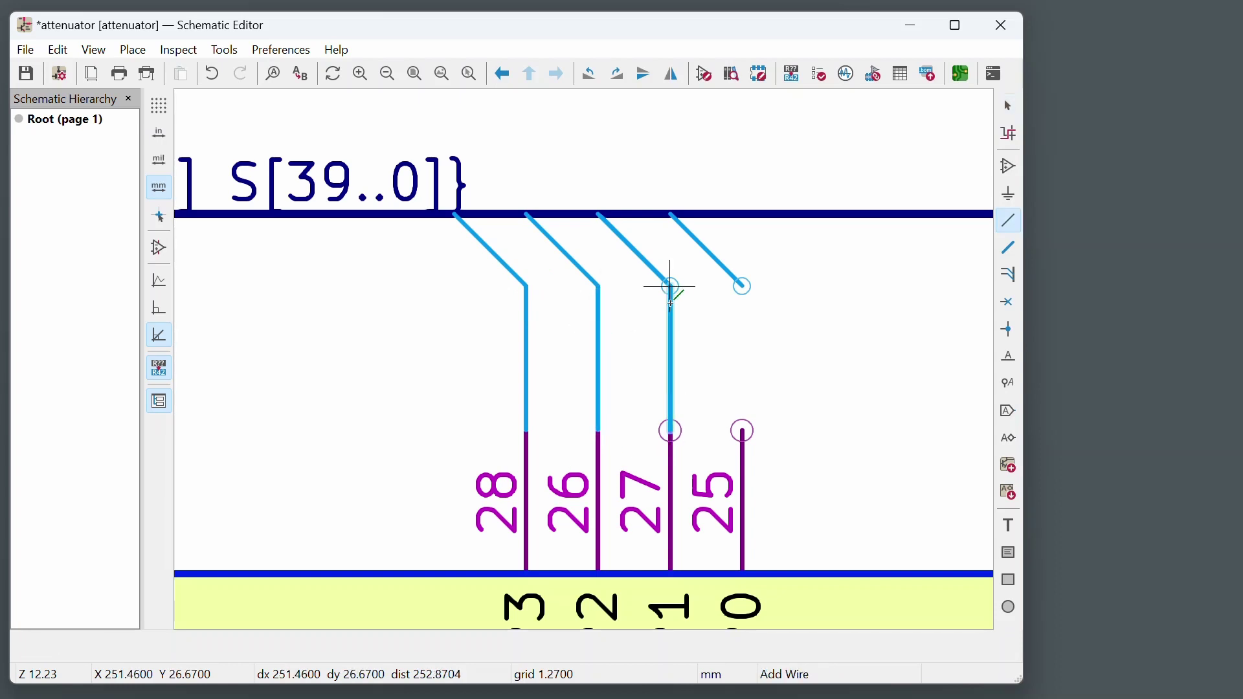
left_click(670, 286)
key("Escape")
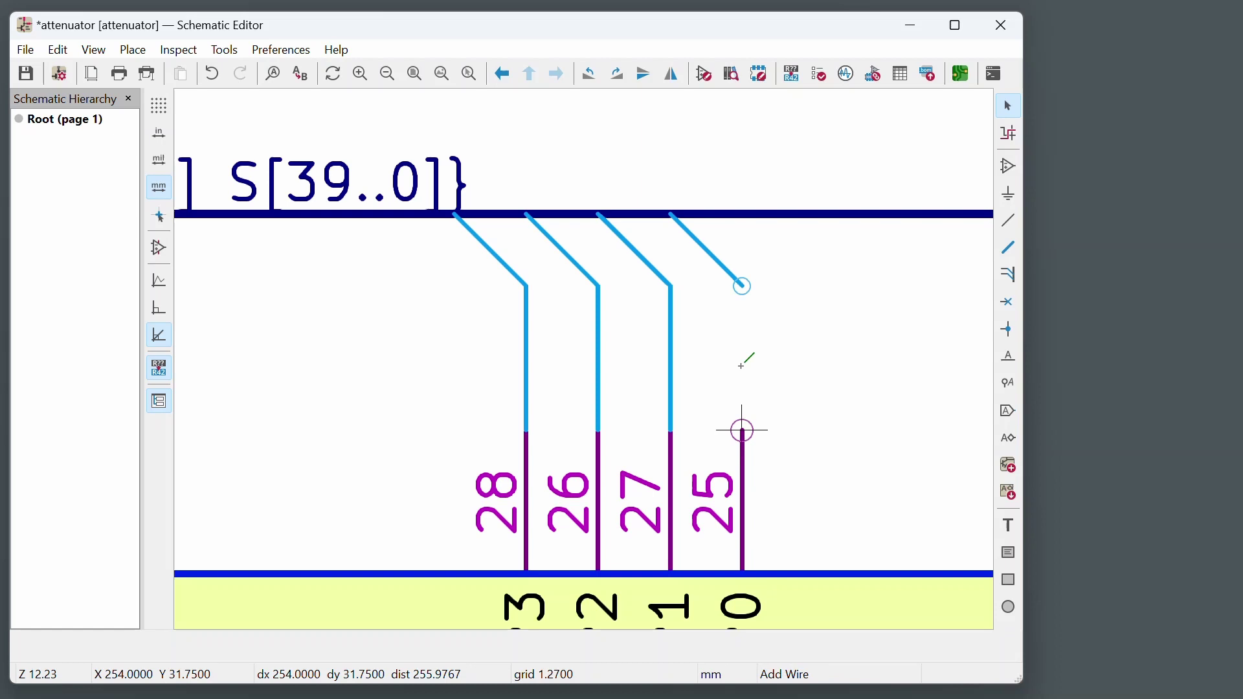
left_click(743, 431)
left_click(743, 286)
key("Escape")
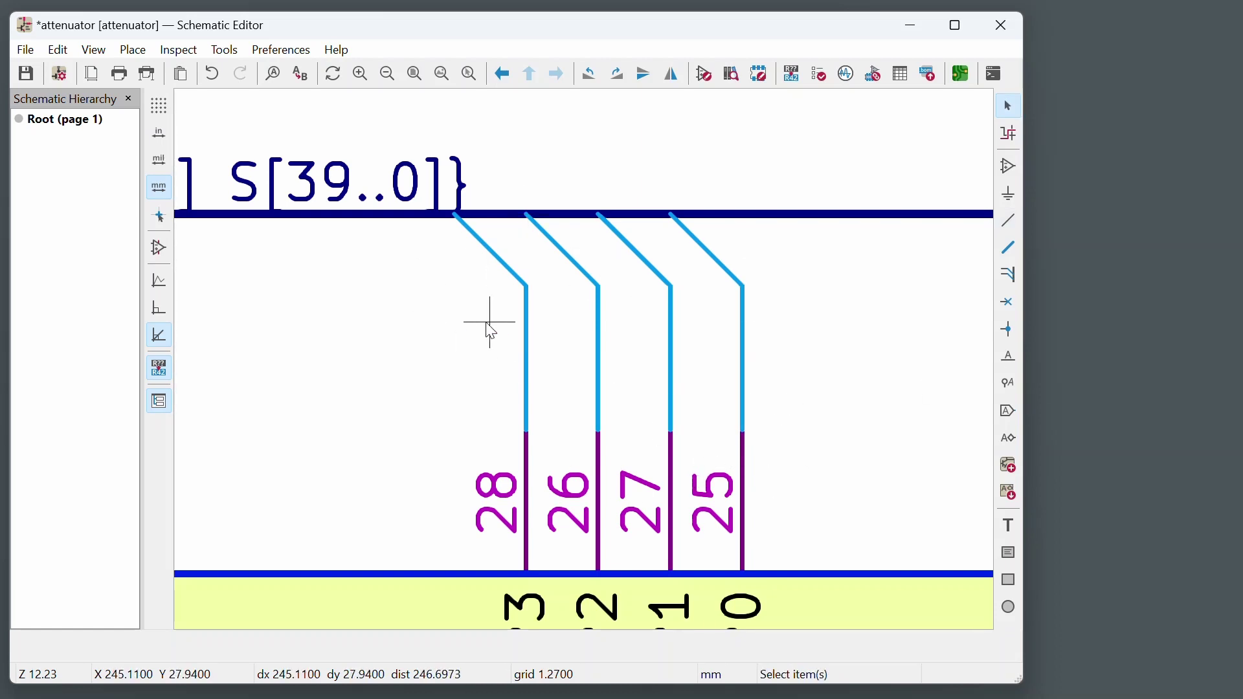
Step: Add a net label BP0 on the wire above U2's BP0 pin
scroll(444, 355, "down", 1)
scroll(721, 339, "up", 1)
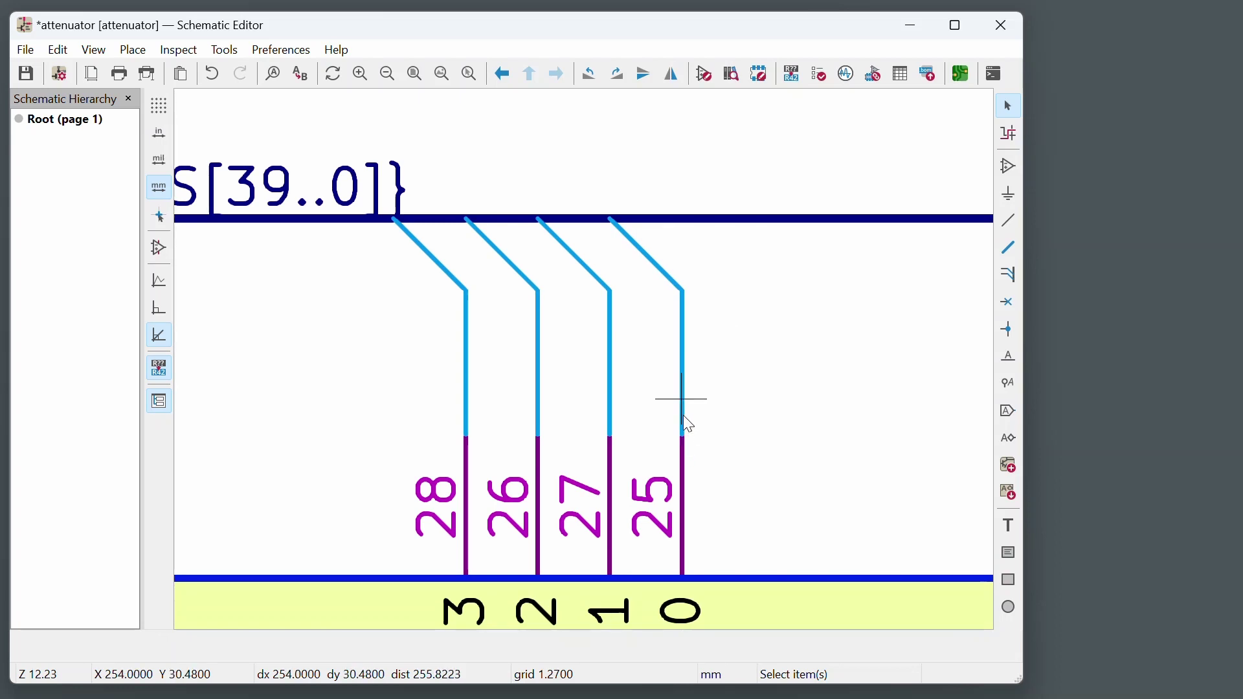
key("l")
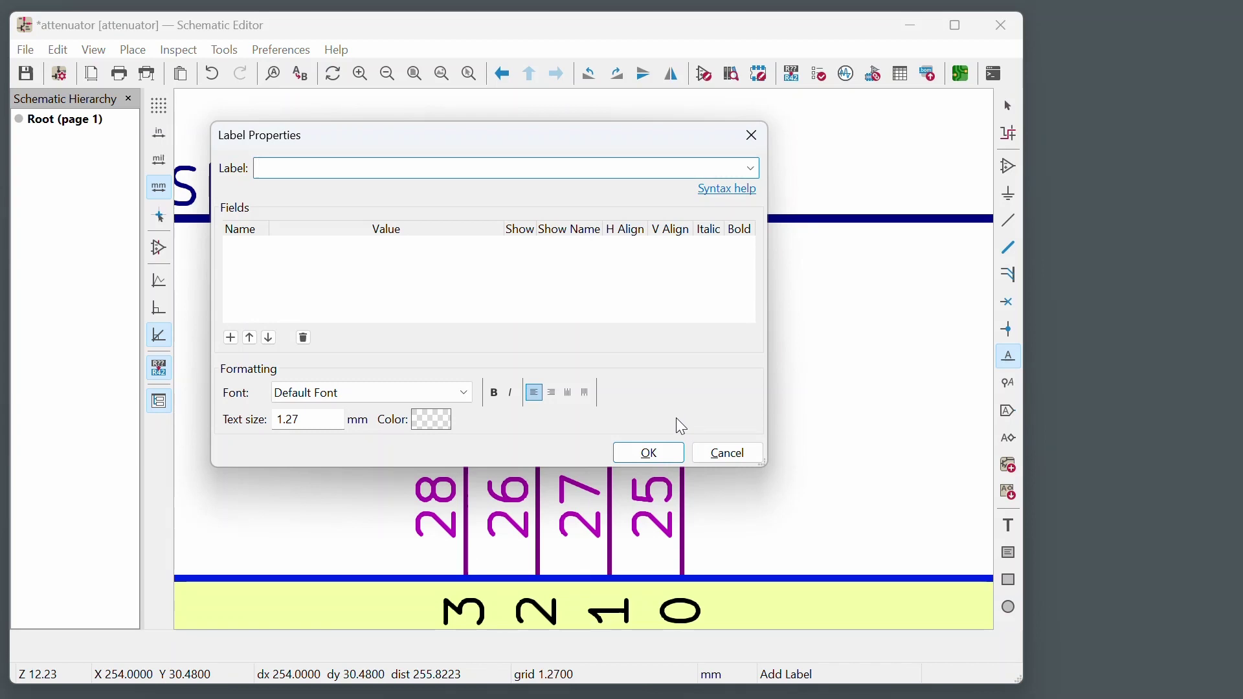
type("BP0")
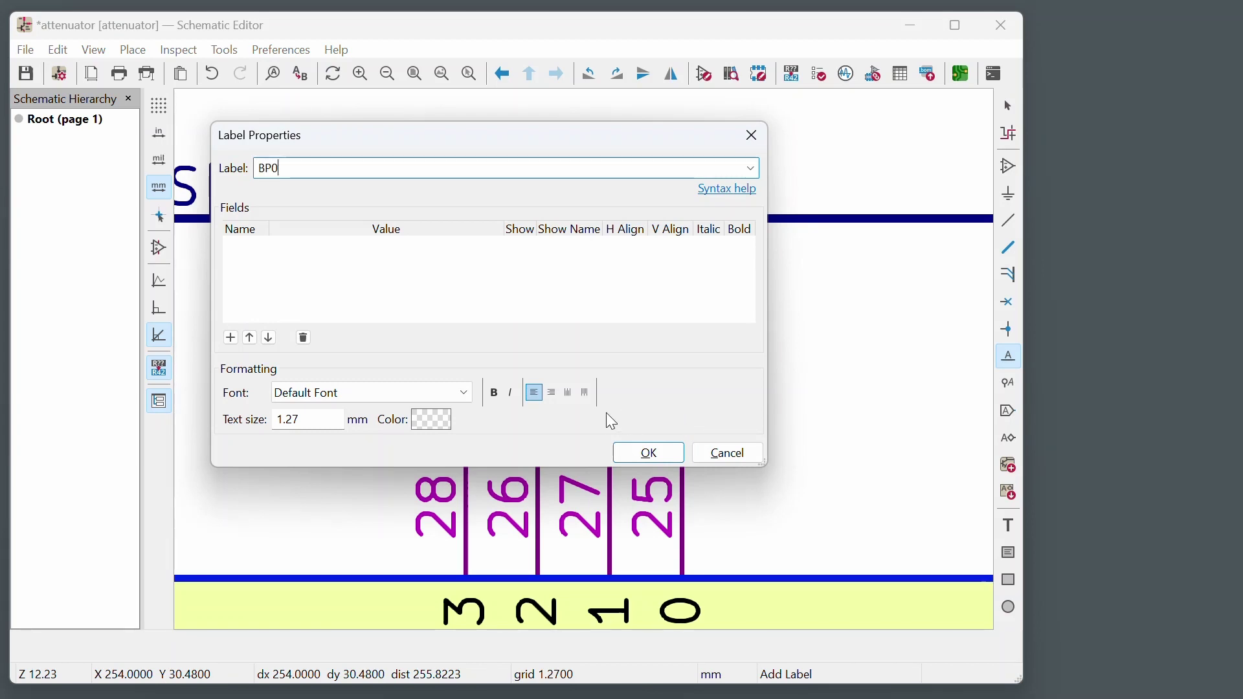
left_click(646, 453)
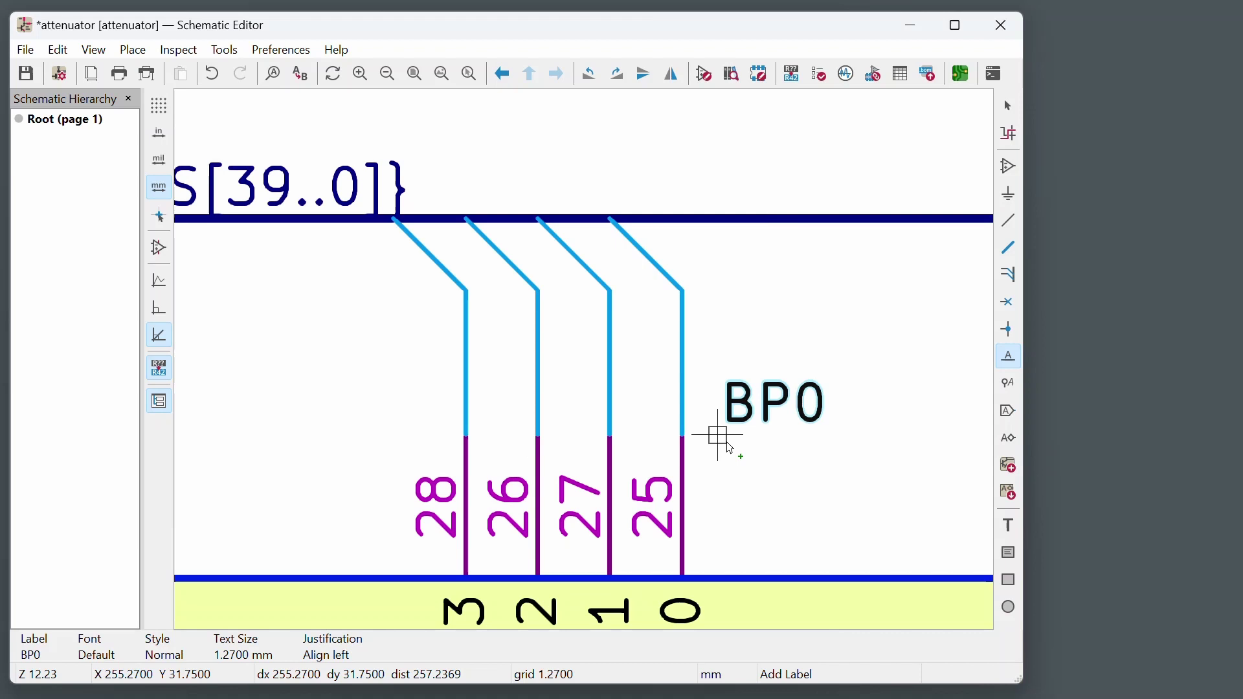
left_click(688, 413)
key("Escape")
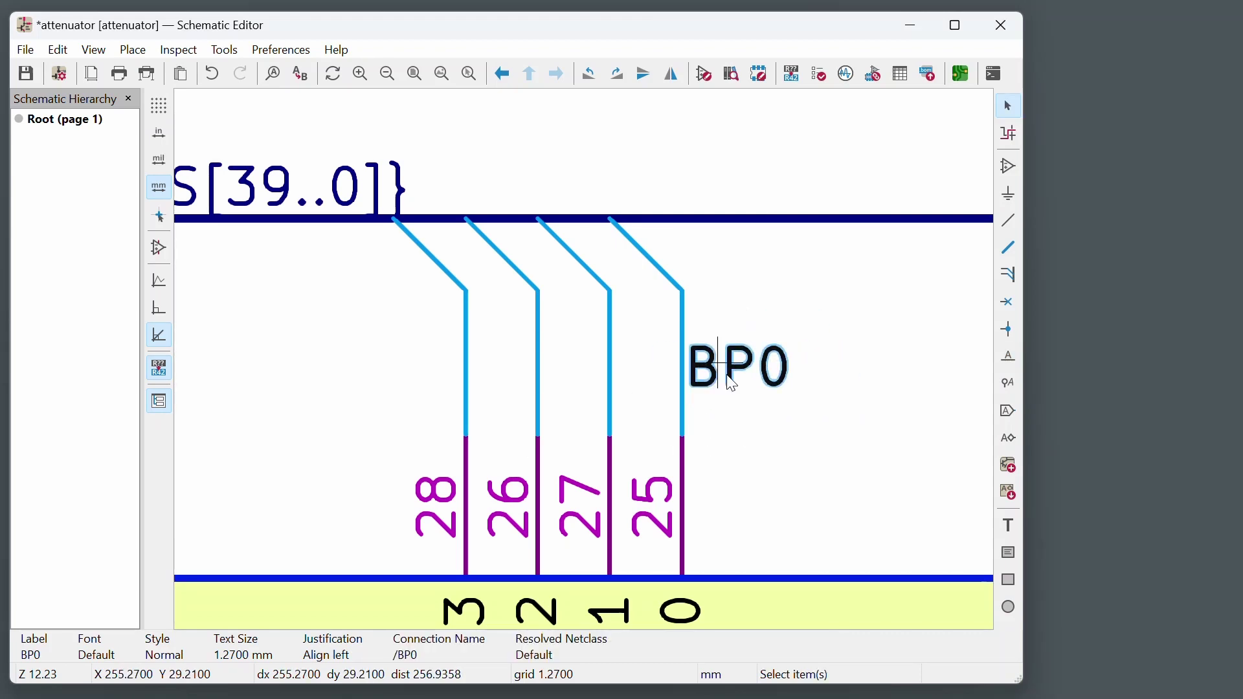
Step: Rotate the BP0 label to vertical and reposition it along the wire from U2's BP0 pin
key("r")
key("m")
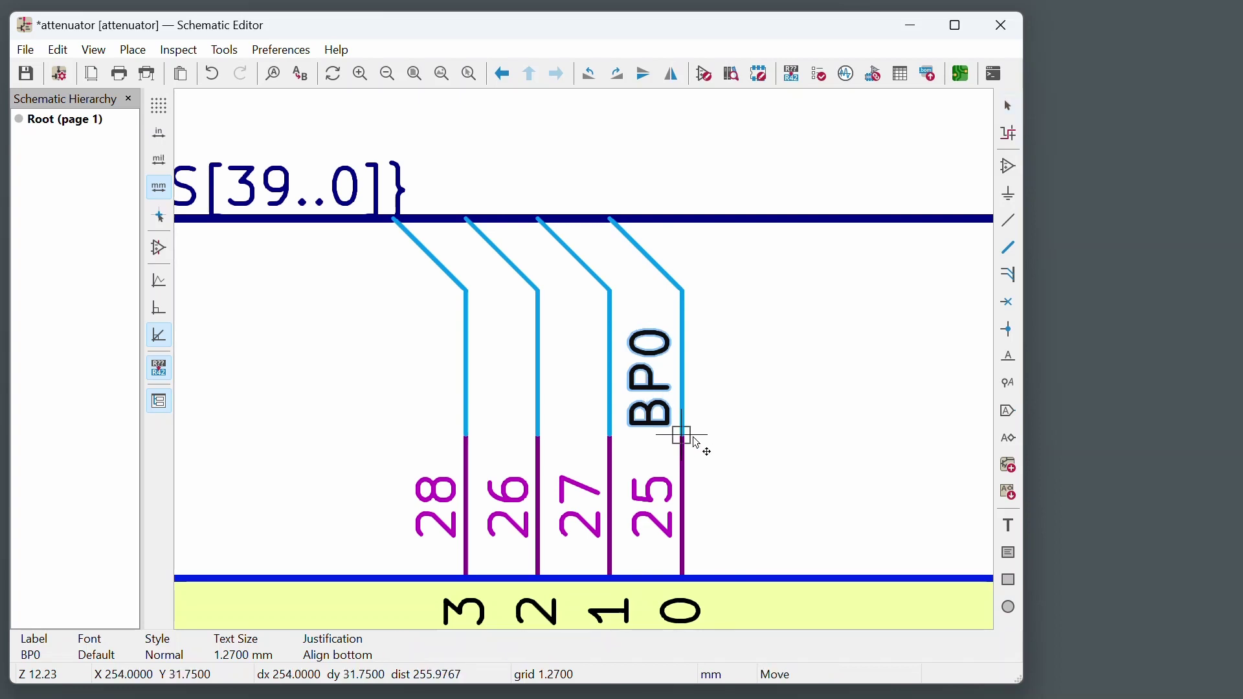
left_click(682, 403)
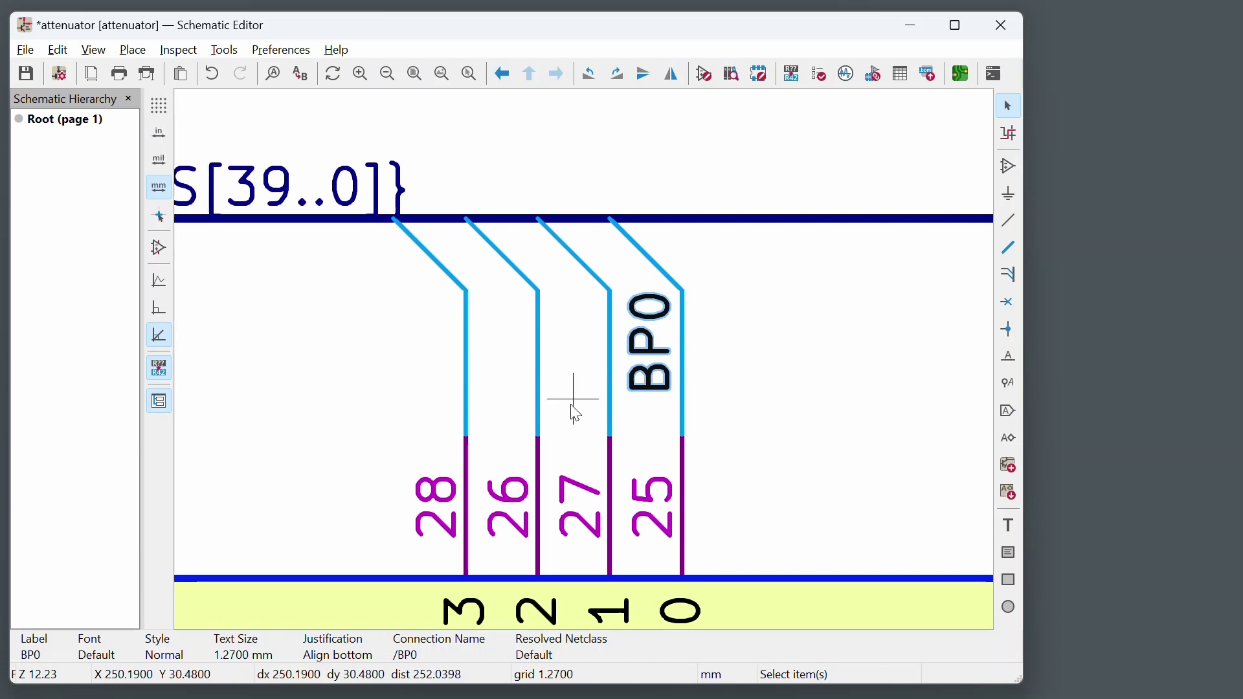
Step: Repeat the last label as BP1, rotate it to vertical and place it on the wire from U2's BP1 pin
key("Insert")
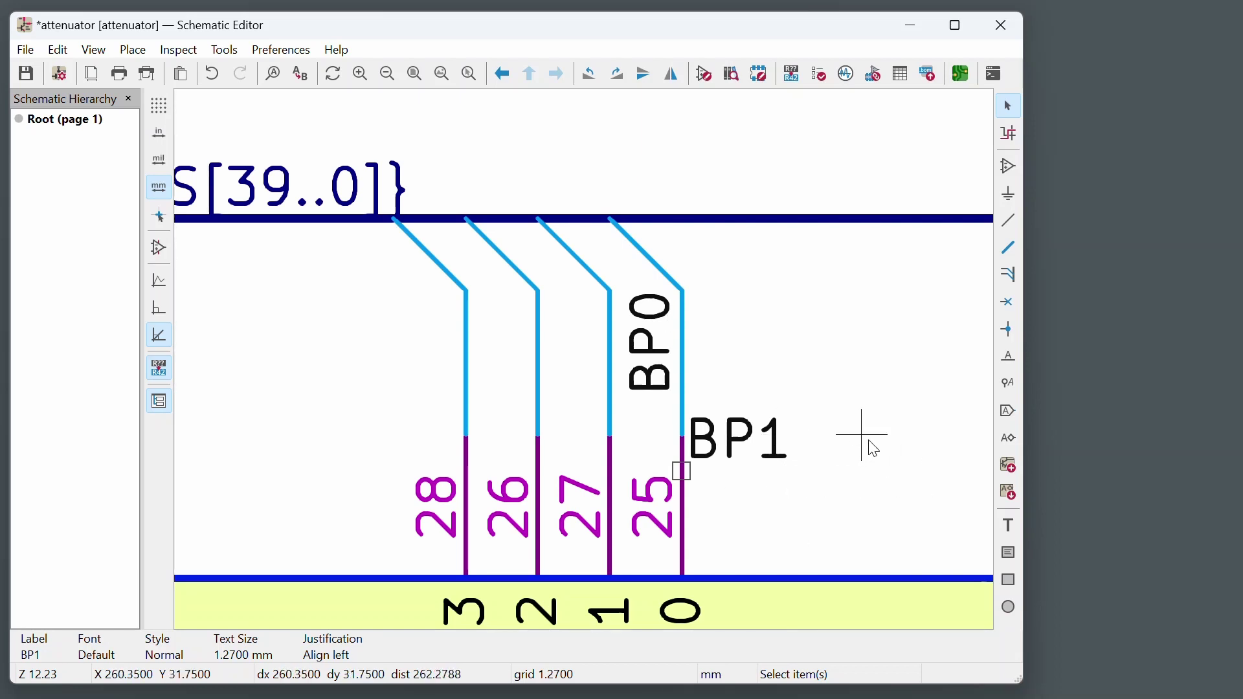
key("m")
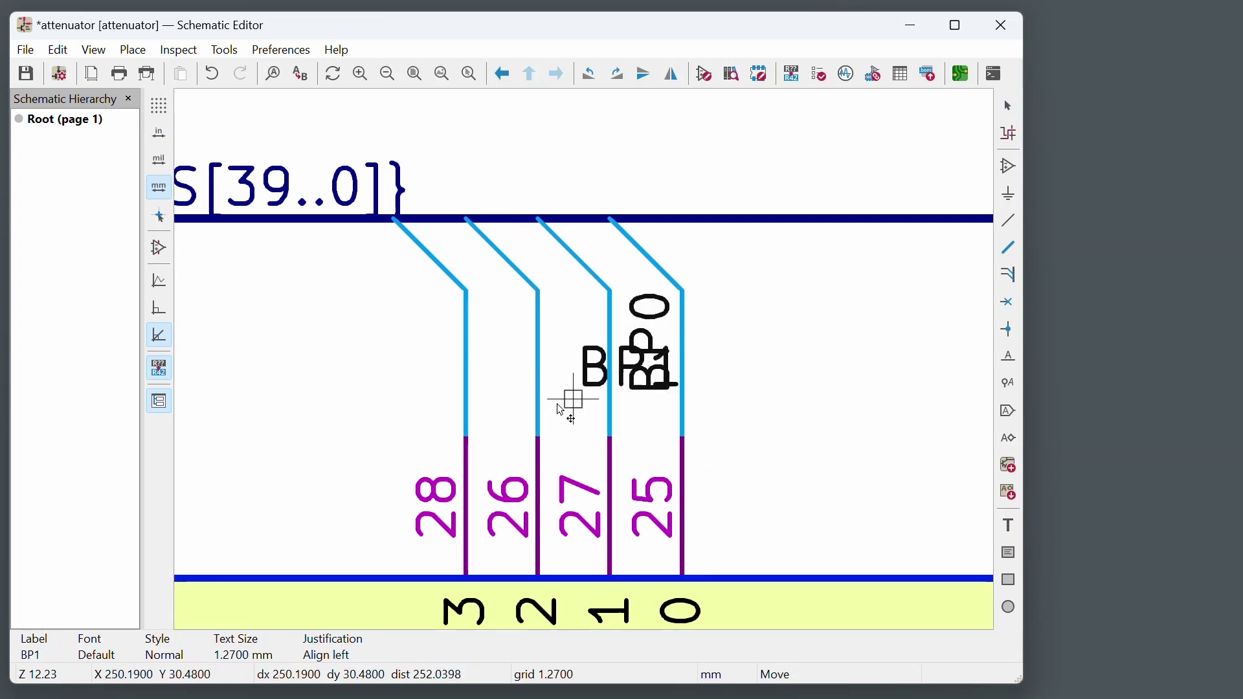
key("r")
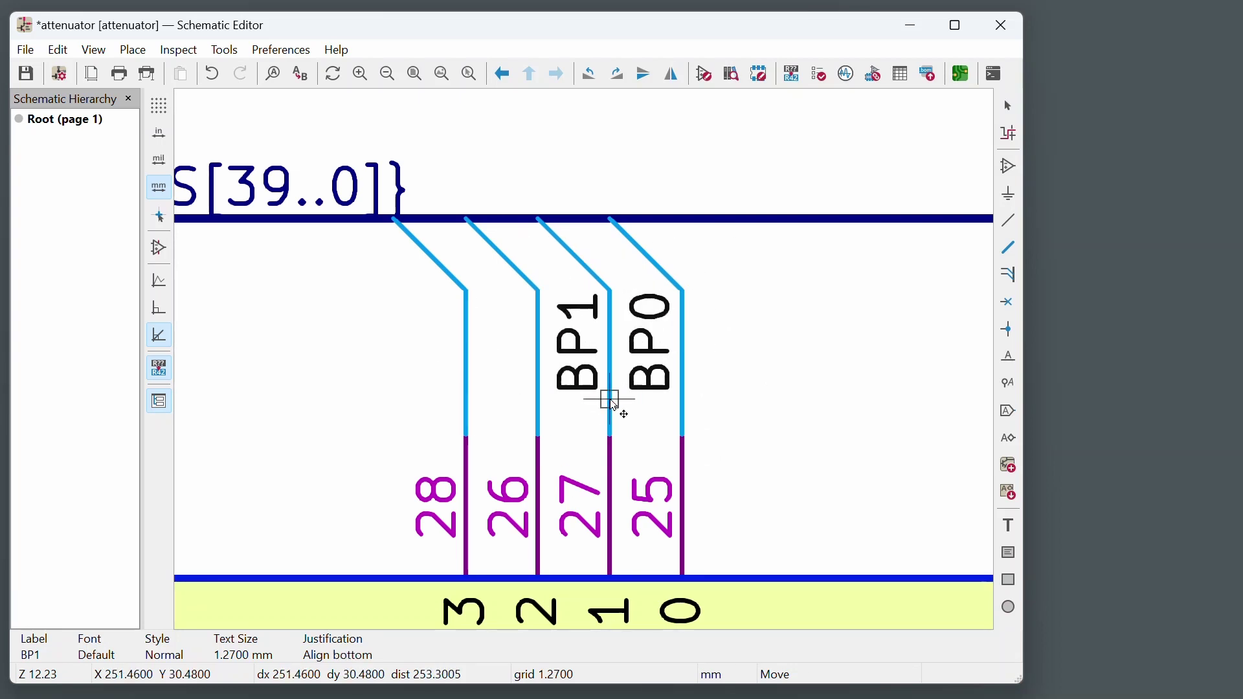
left_click(613, 406)
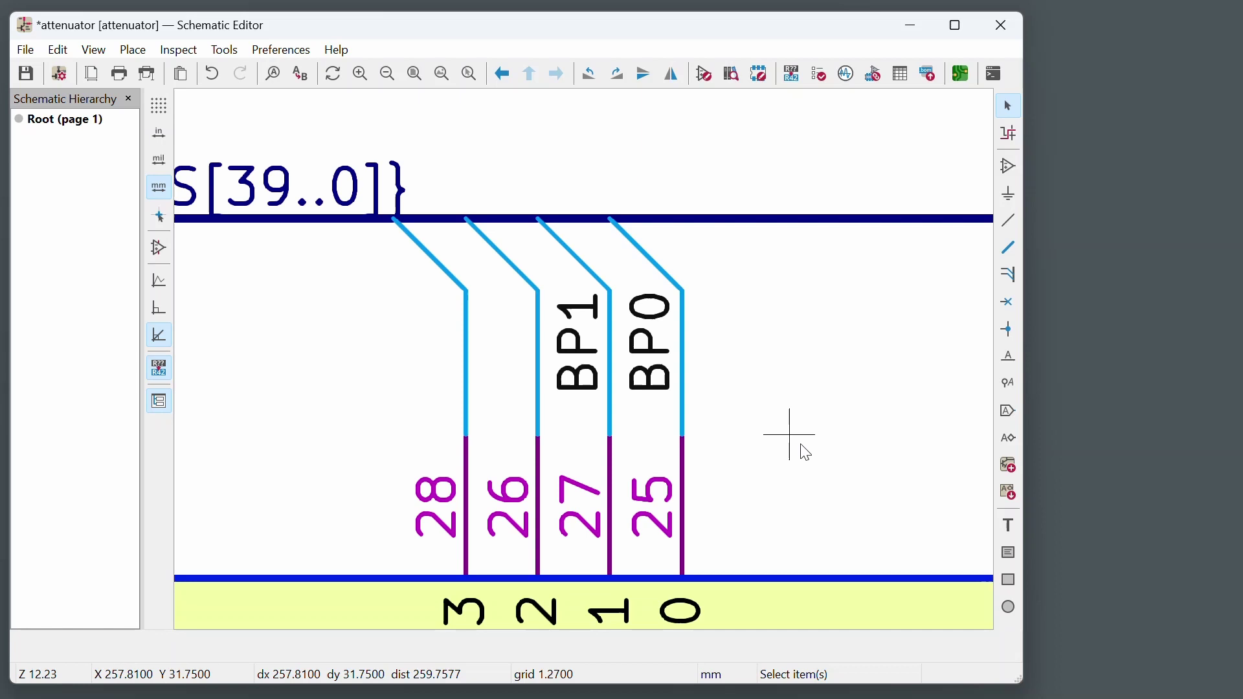
Step: Repeat the label as BP2, rotate it to vertical and place it on the wire from U2's BP2 pin
key("Insert")
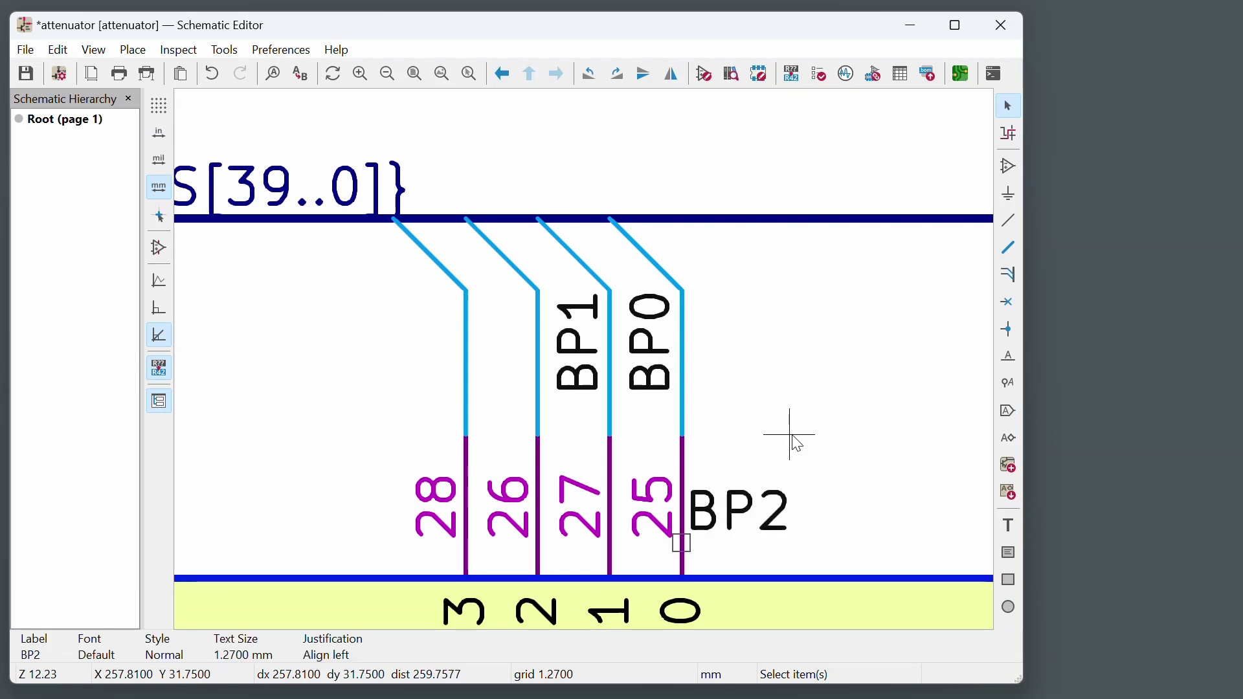
key("m")
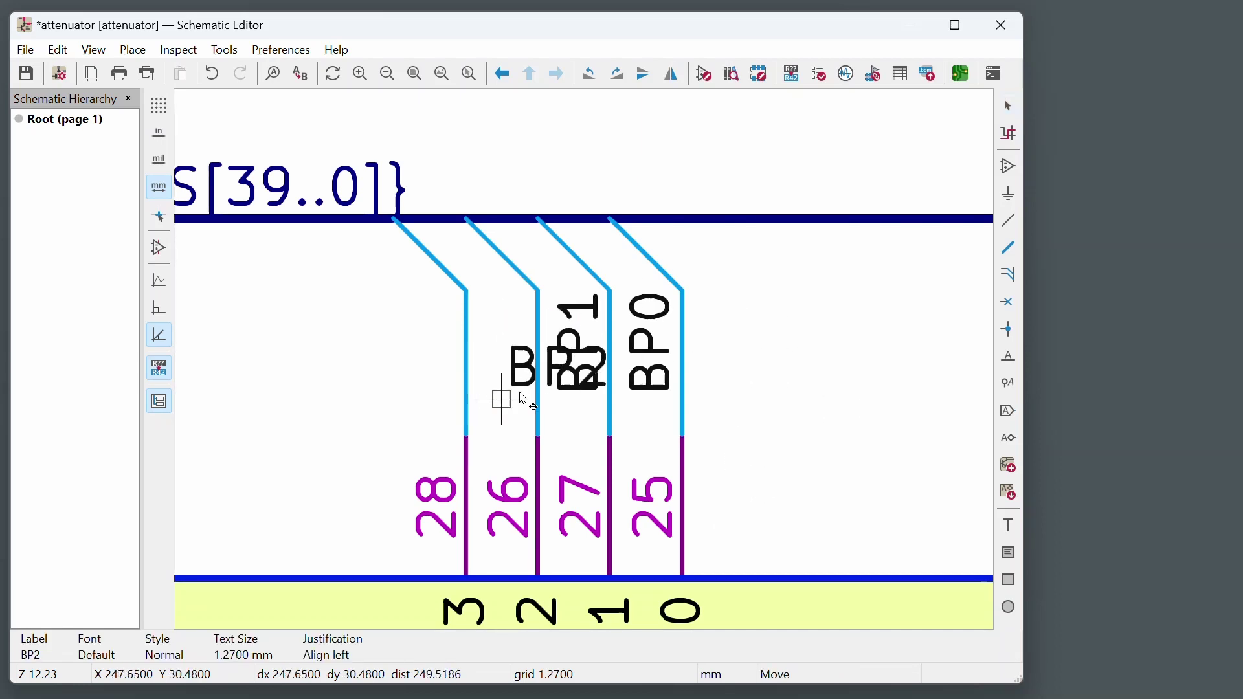
key("r")
left_click(537, 399)
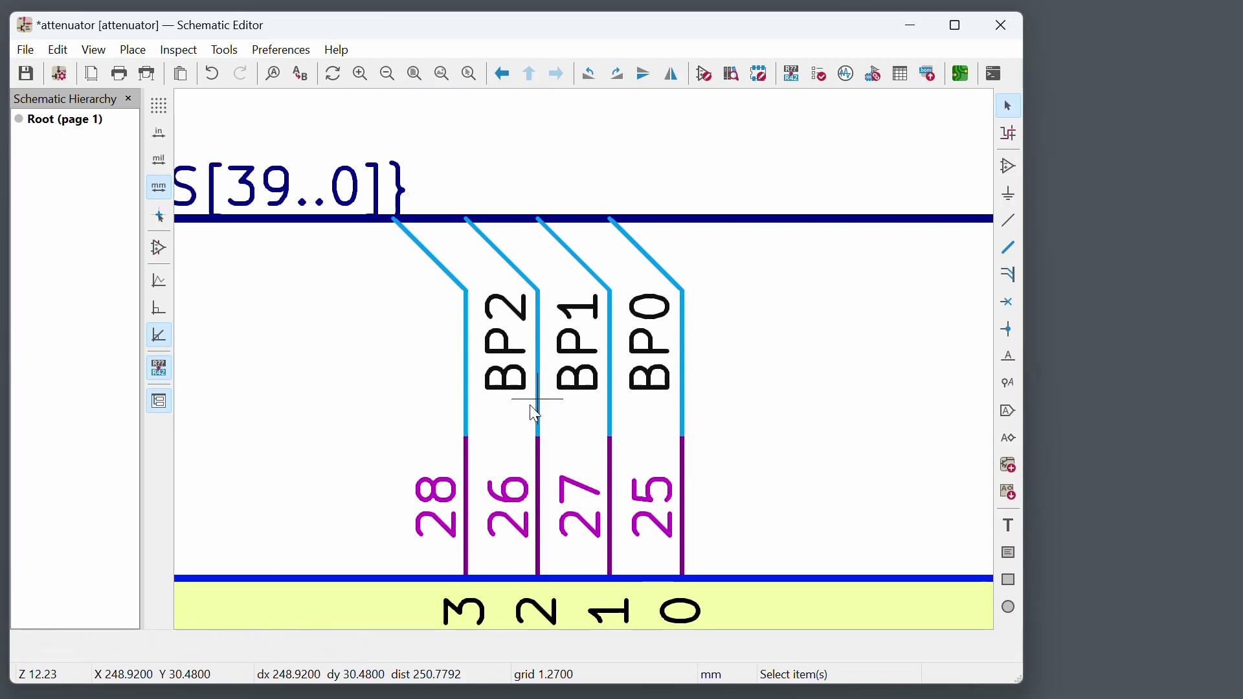
Step: Repeat the label as BP3, rotate it to vertical and place it on the wire from U2's BP3 pin
key("Insert")
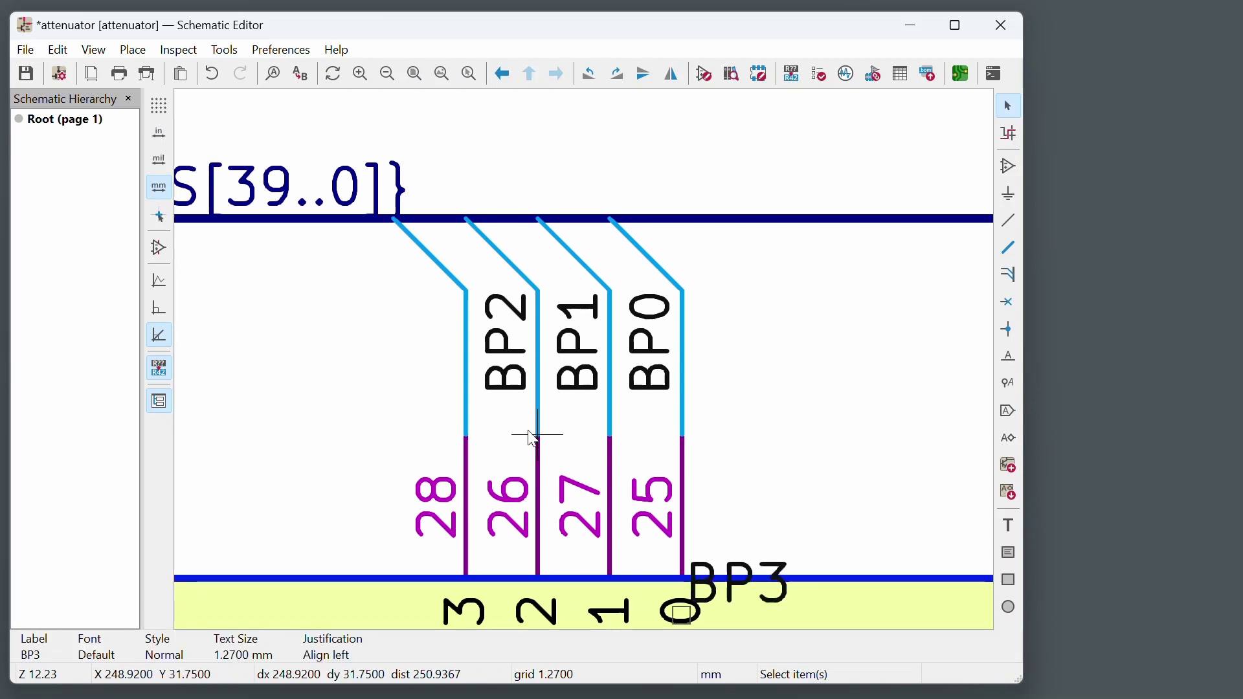
key("m")
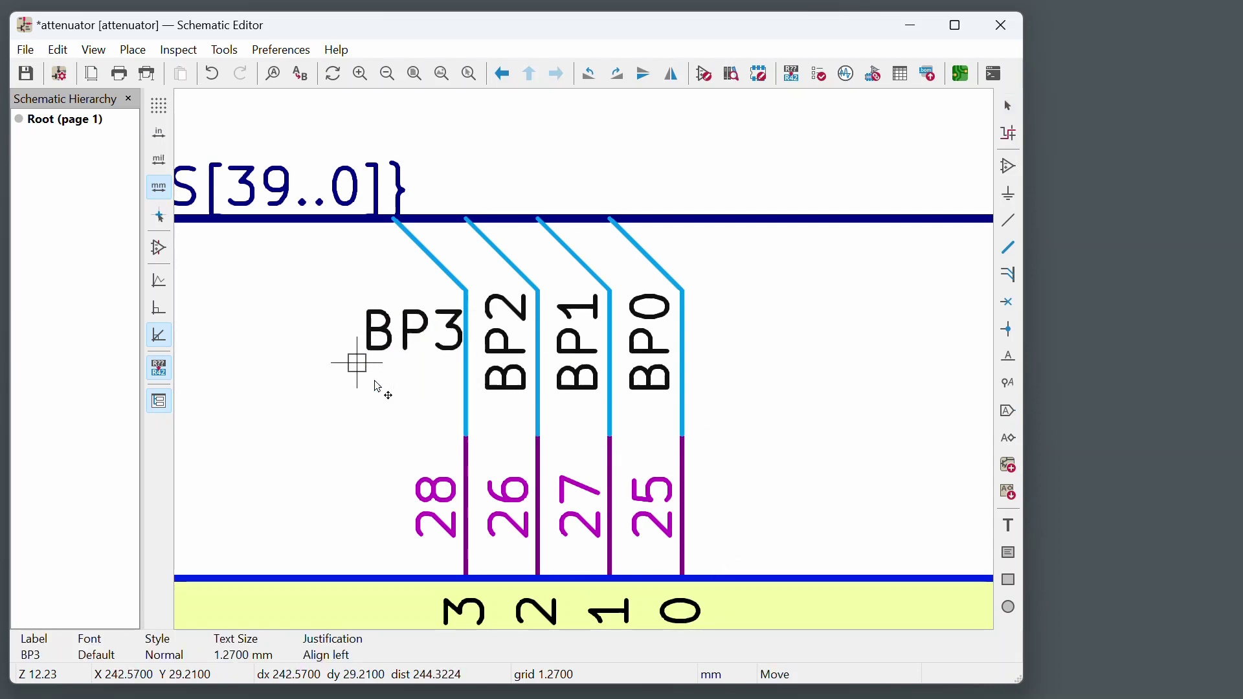
key("r")
left_click(465, 398)
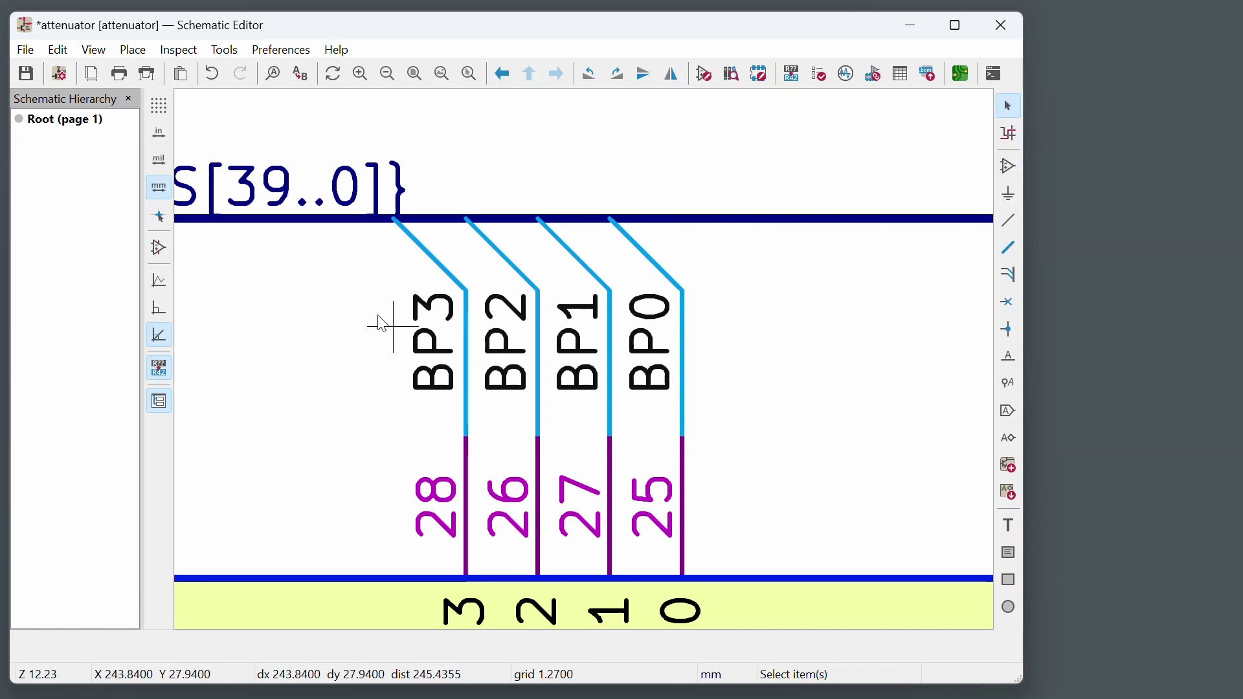
Step: Place five evenly spaced loose wire-to-bus entries between U2's lower S pins and the horizontal bus below them
scroll(382, 325, "down", 6)
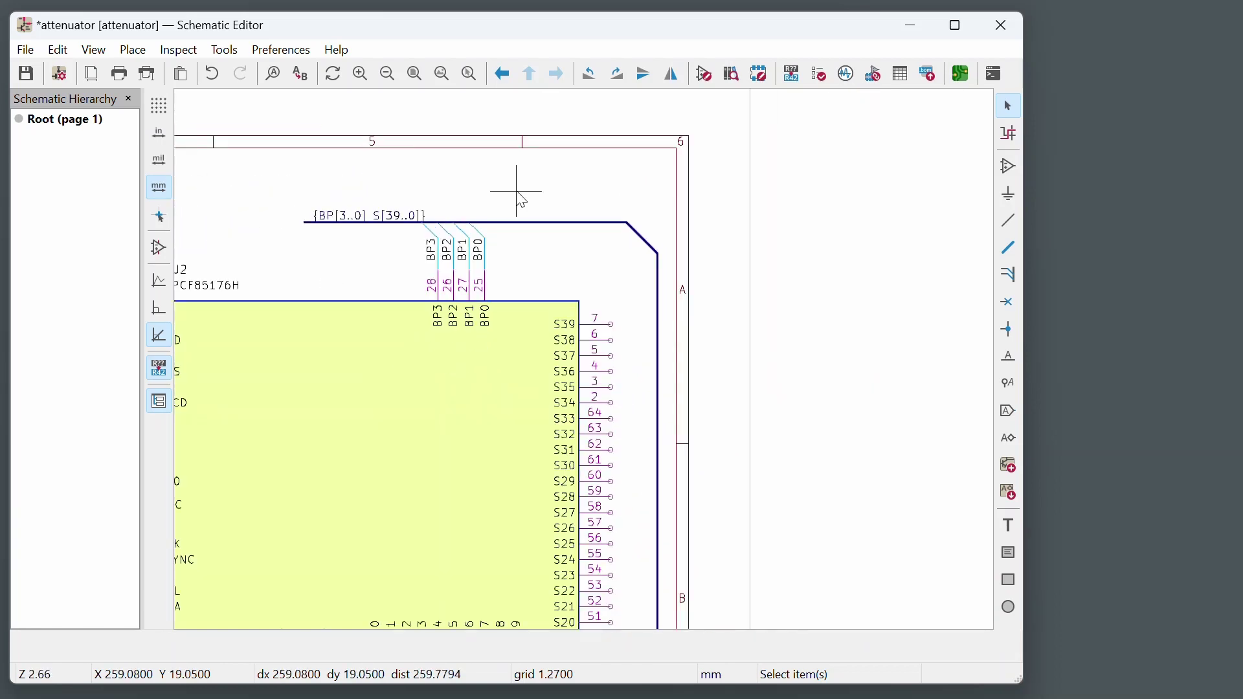
scroll(669, 333, "down", 2)
scroll(358, 587, "up", 3)
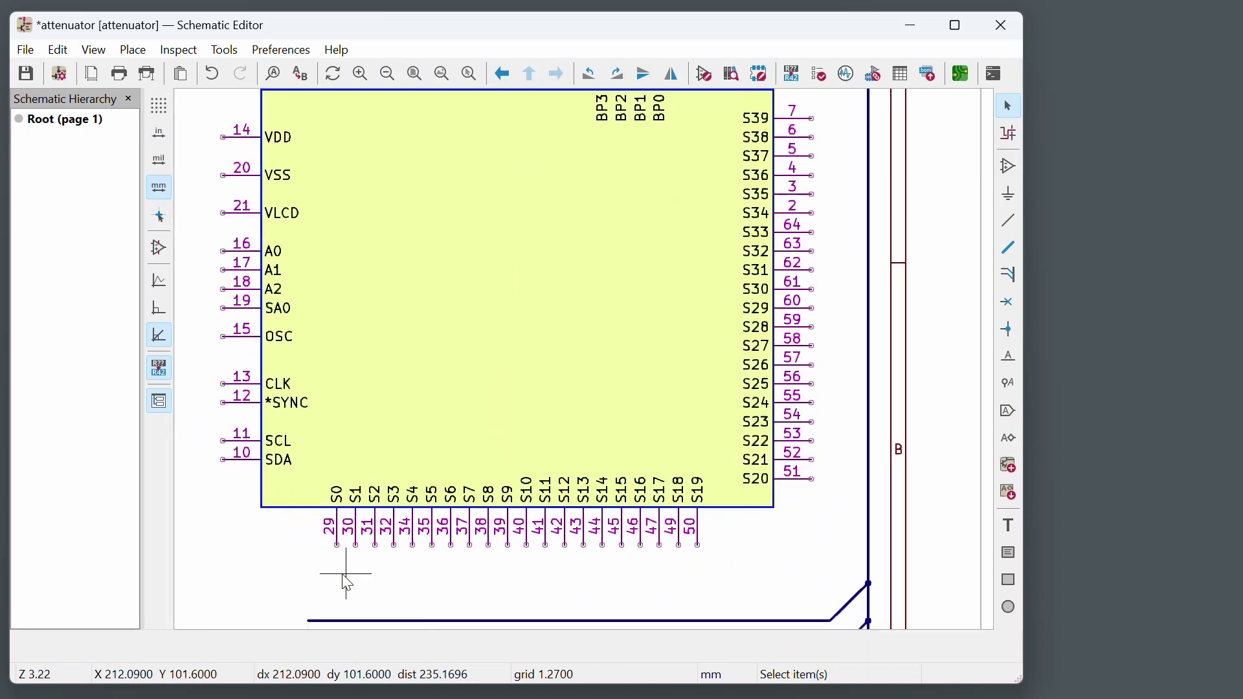
scroll(319, 607, "up", 1)
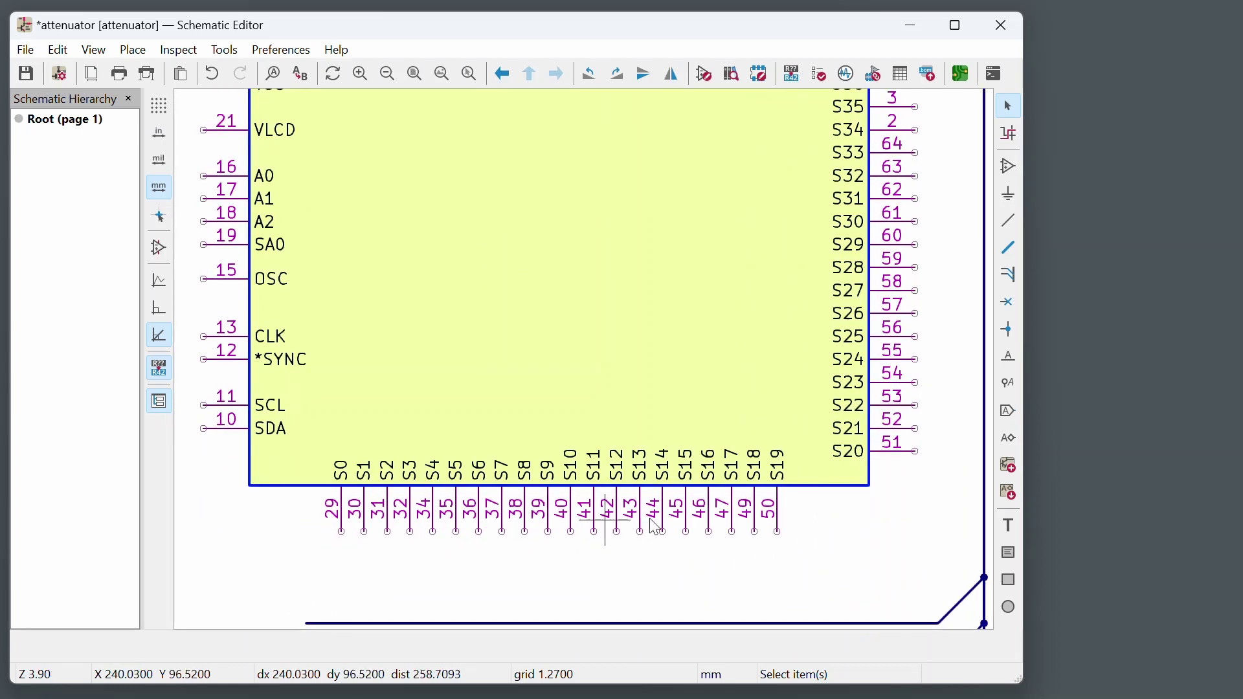
scroll(372, 563, "down", 1)
scroll(446, 546, "up", 2)
scroll(435, 560, "down", 2)
scroll(406, 572, "up", 2)
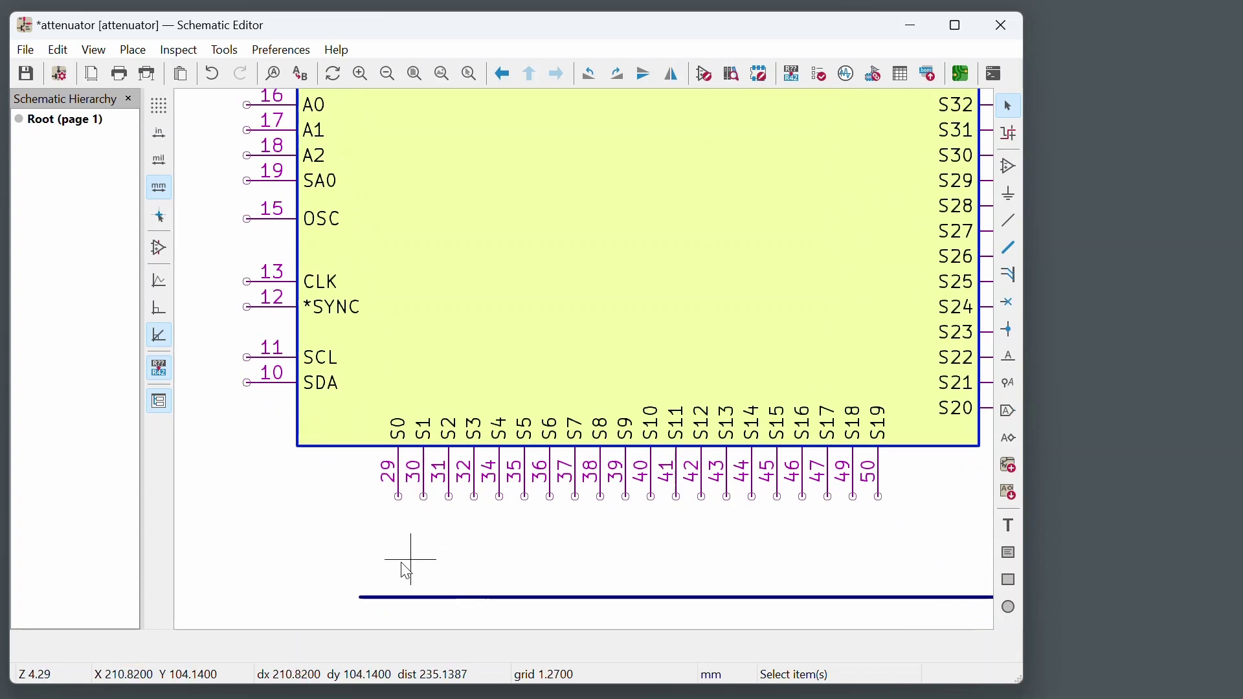
scroll(414, 567, "up", 2)
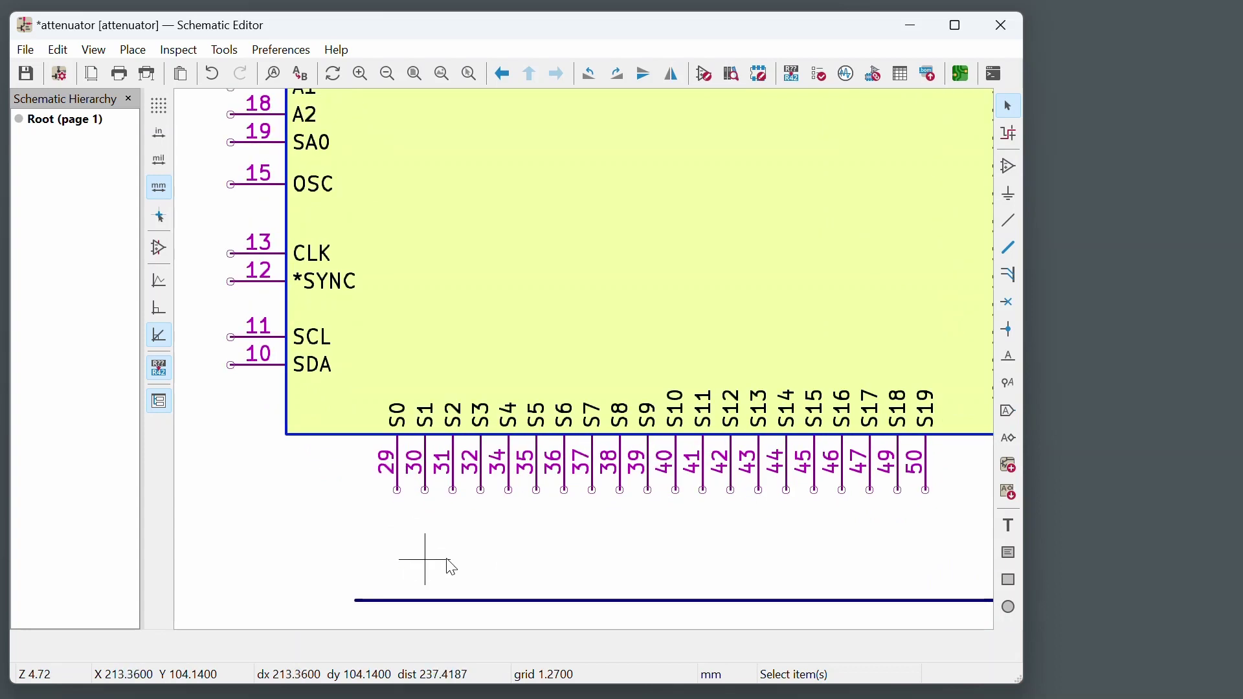
key("z")
left_click(344, 529)
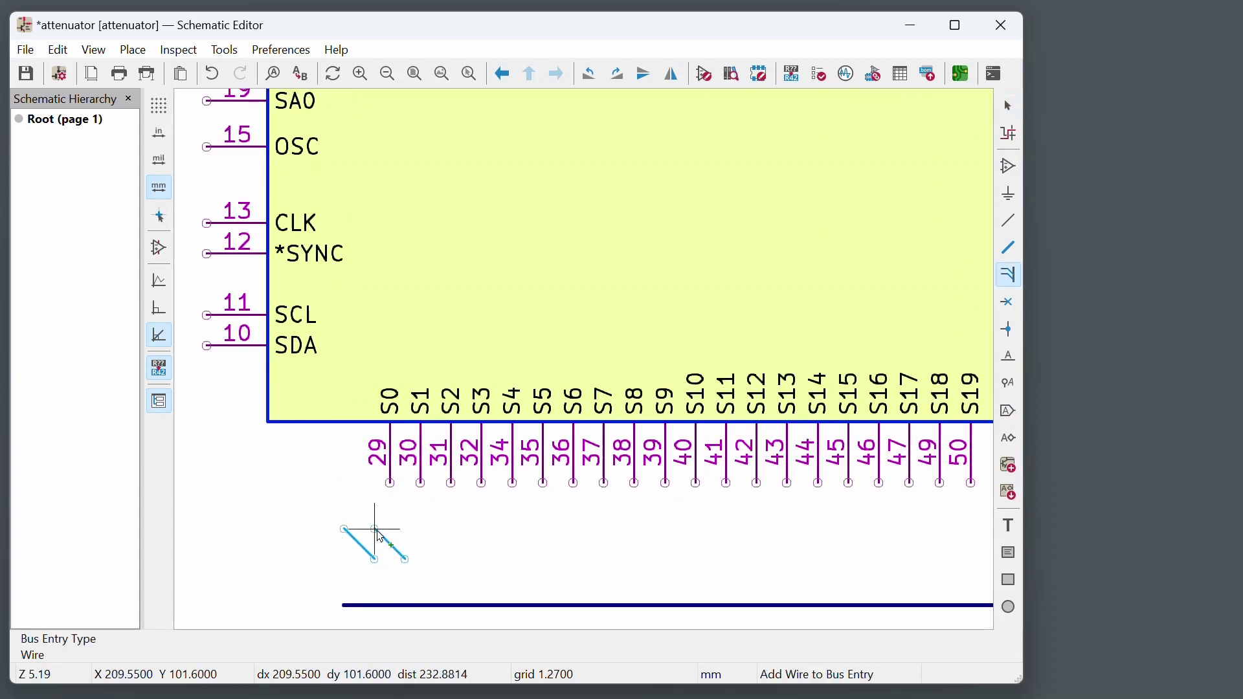
left_click(374, 529)
left_click(404, 529)
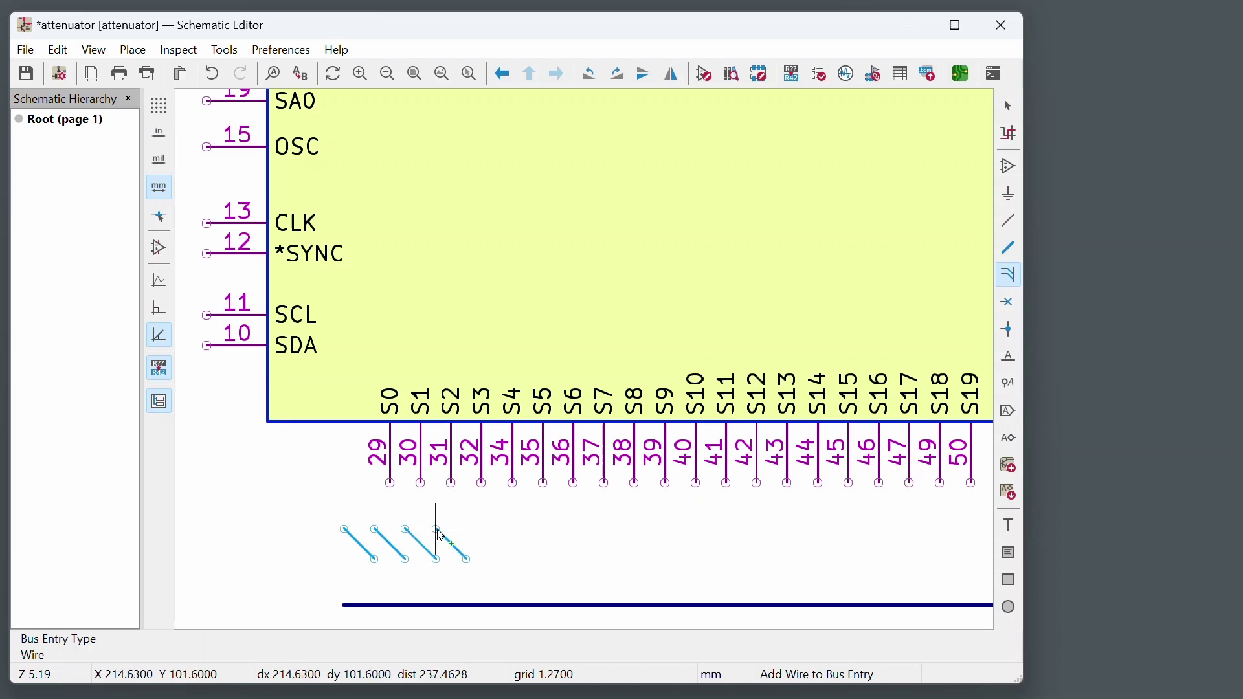
left_click(435, 529)
left_click(466, 529)
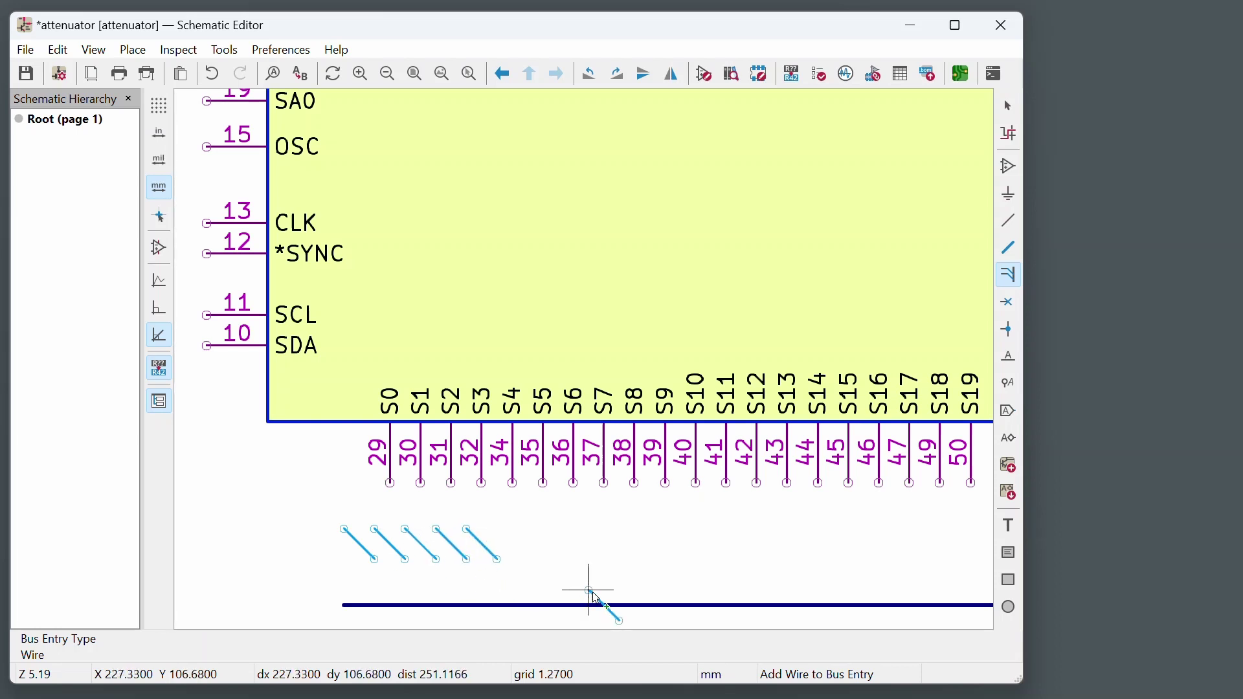
key("Escape")
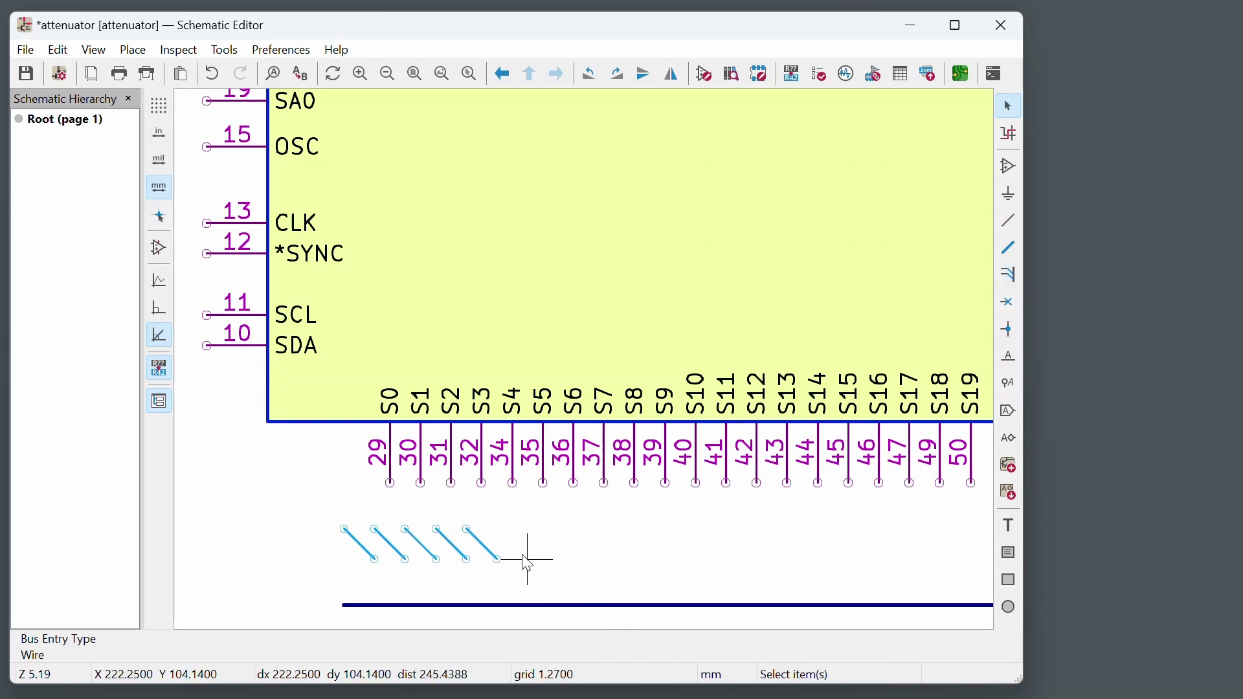
Step: Move the five loose entries onto the lower bus under pins S0 to S4 and duplicate them under pins S5 to S9
left_click_drag(297, 499, 523, 592)
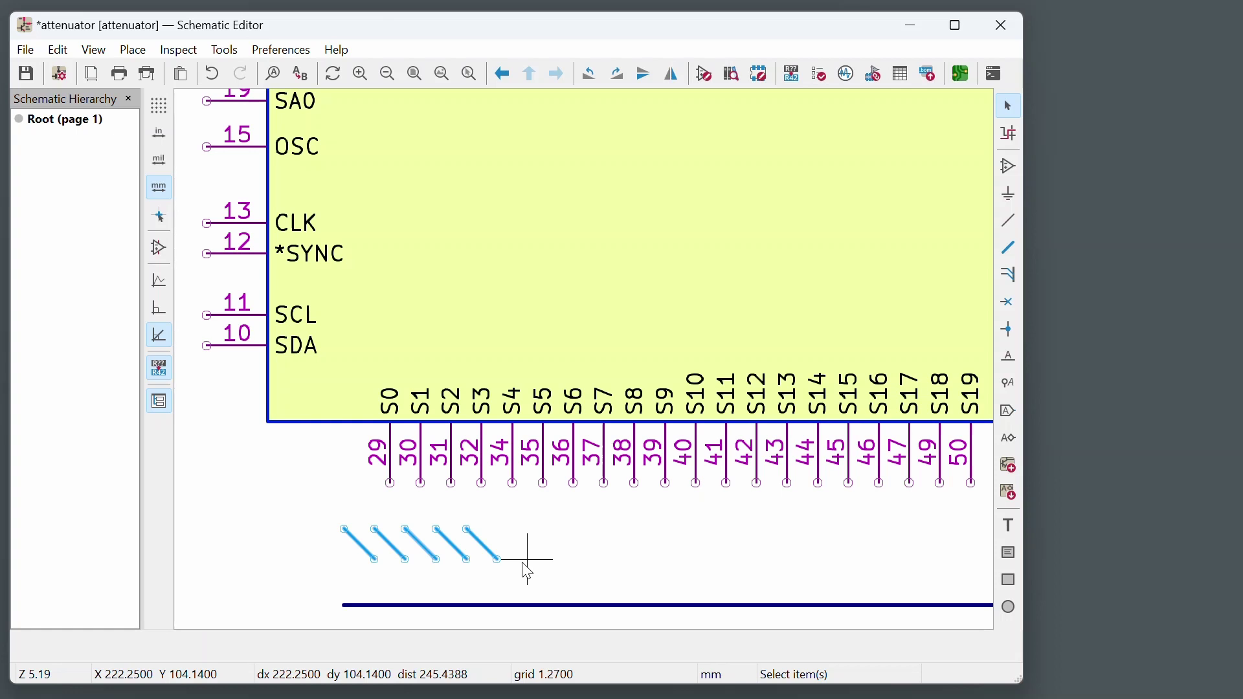
key("m")
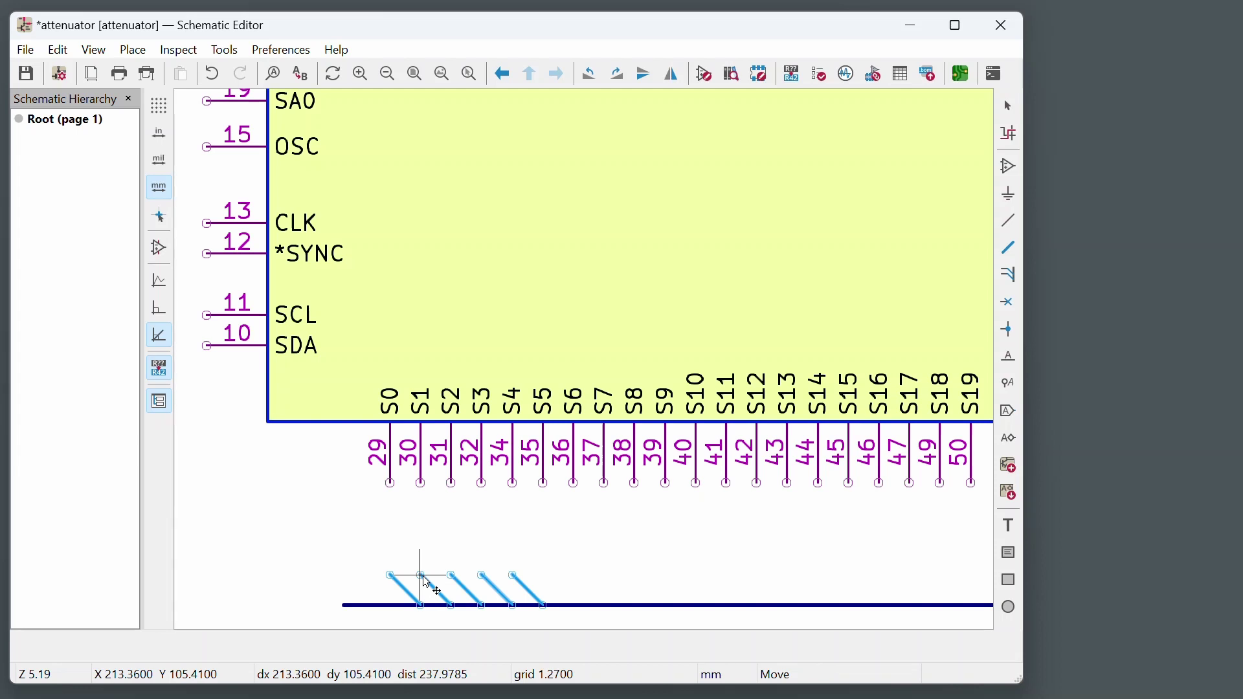
left_click(425, 582)
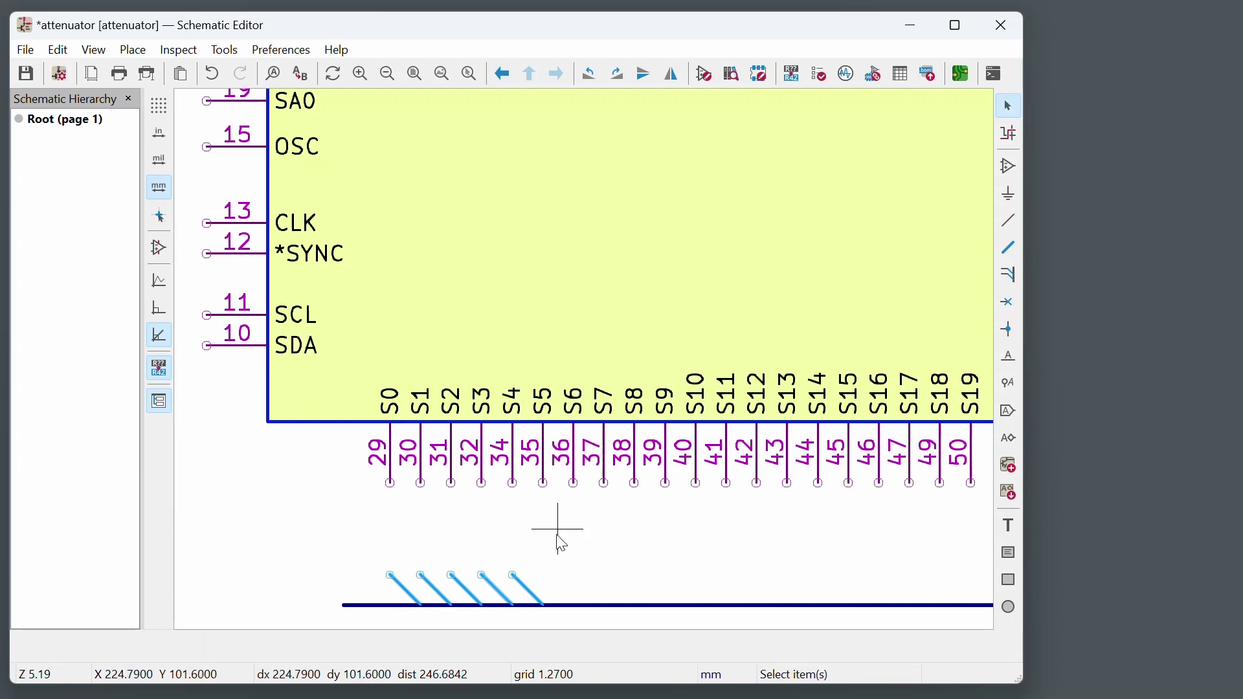
key("ctrl+d")
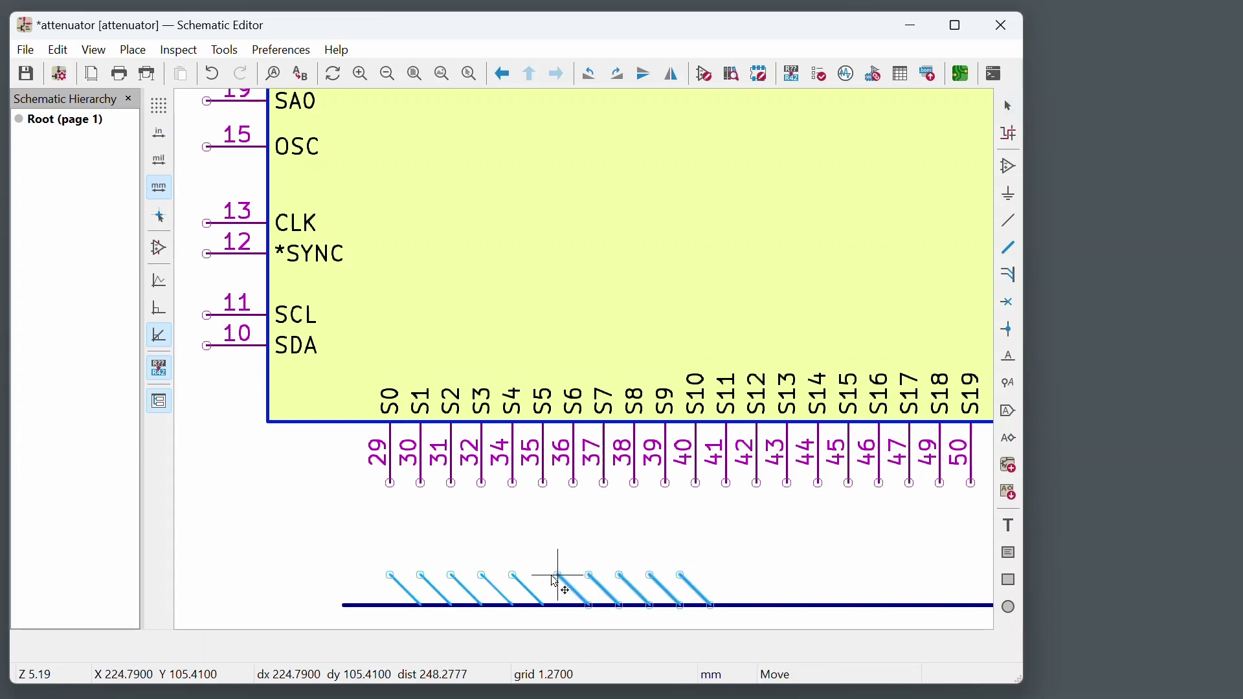
left_click(545, 578)
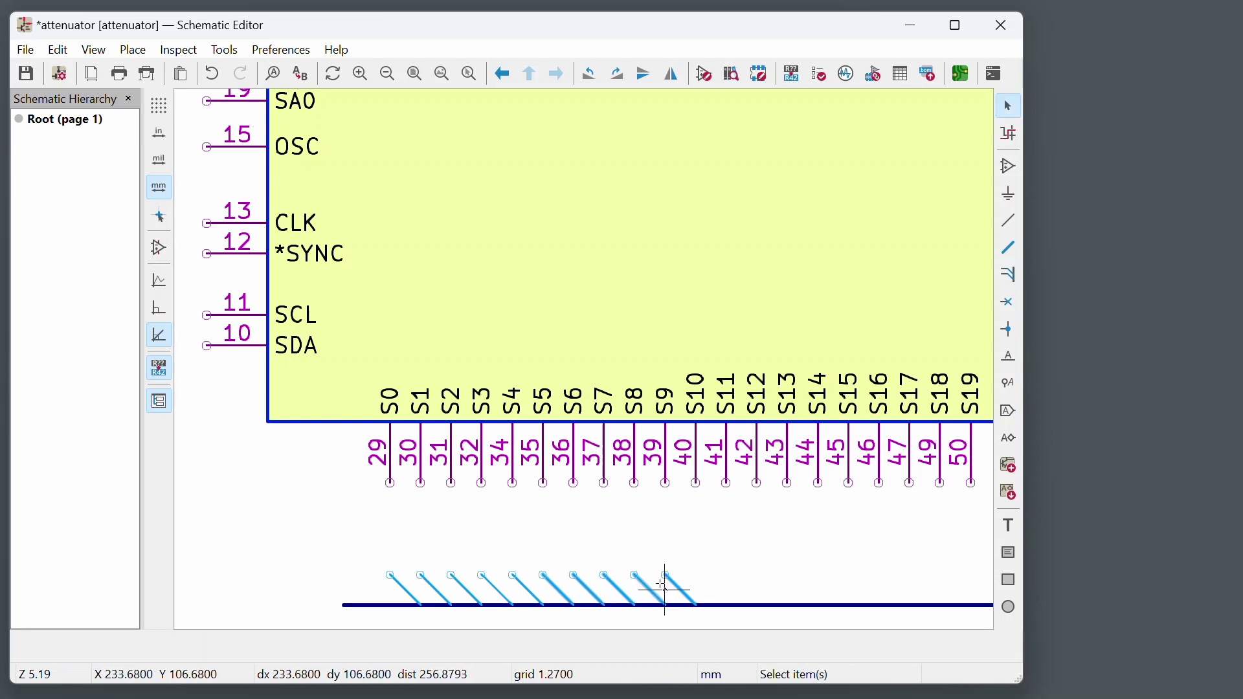
Step: Duplicate the five selected bus entries along the lower bus under pins S10 to S14, and again under pins S15 to S19
key("ctrl+d")
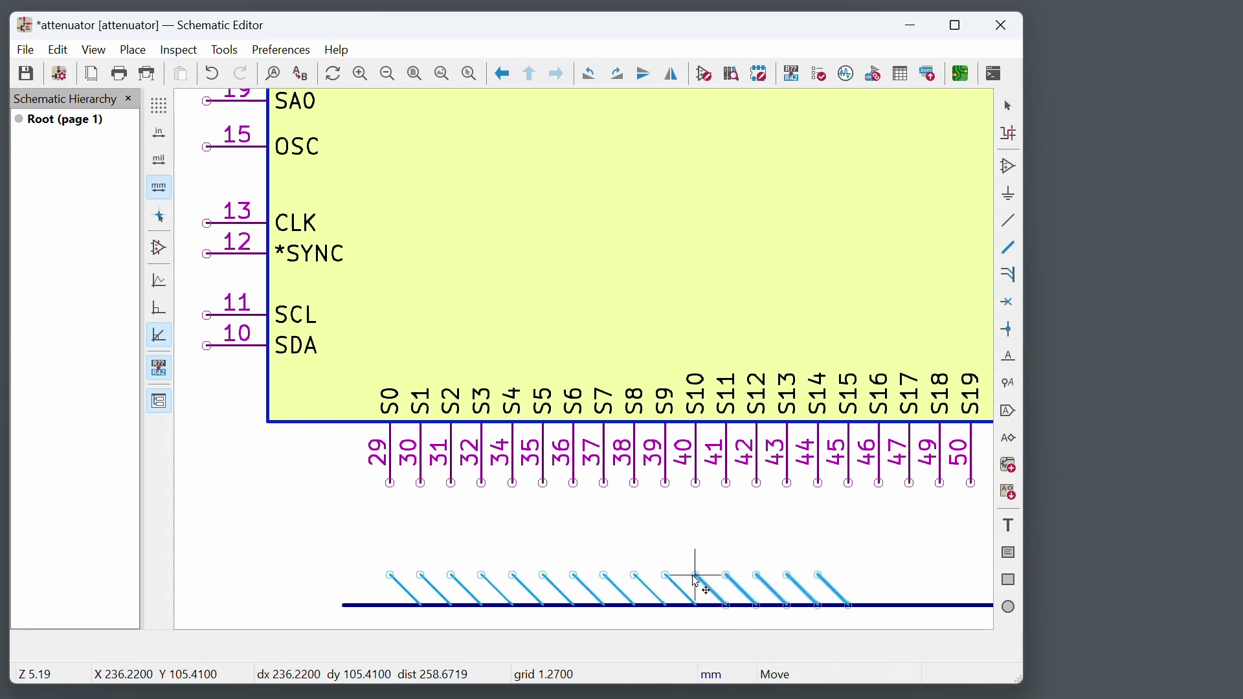
left_click(695, 578)
key("ctrl+d")
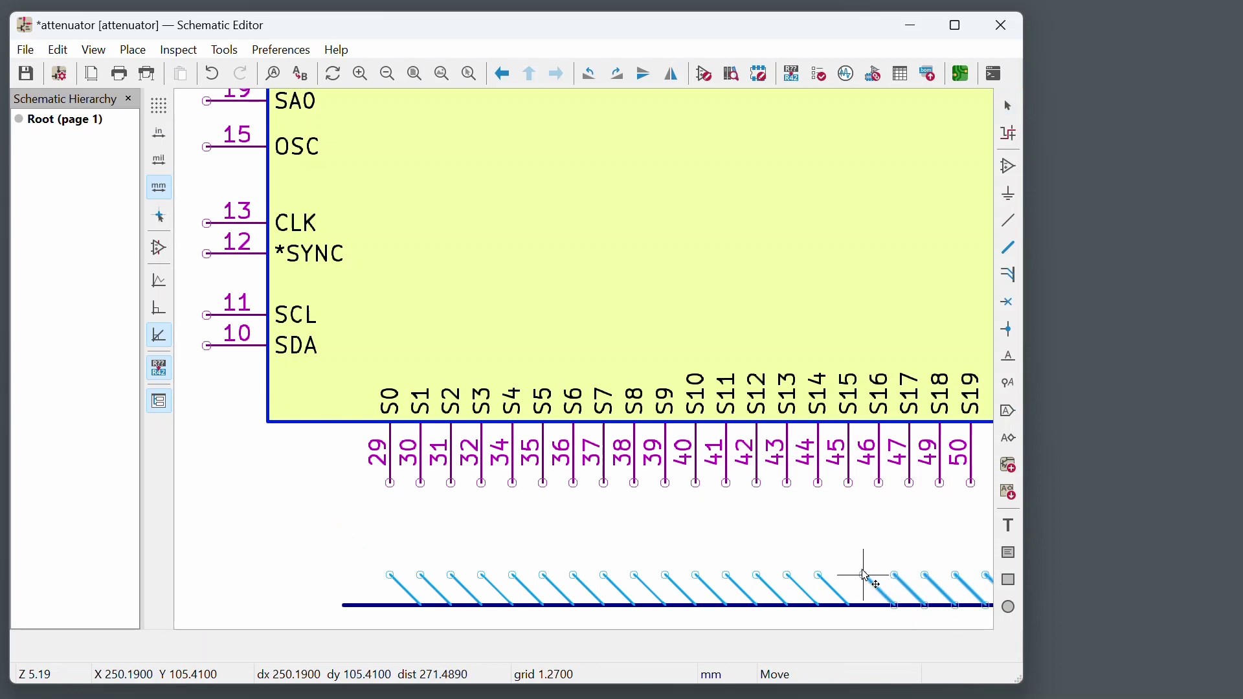
left_click(855, 574)
Step: Place five evenly spaced loose wire-to-bus entries between U2's lower right-side S pins and the vertical bus
scroll(396, 531, "down", 3)
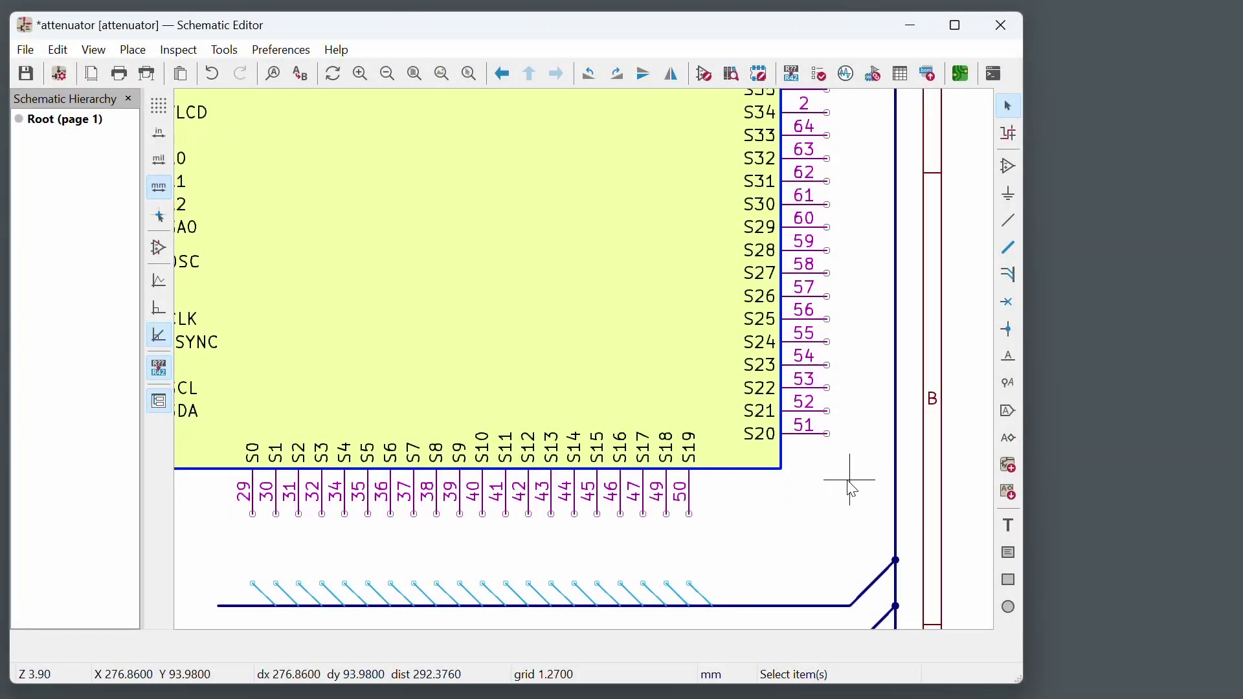
key("z")
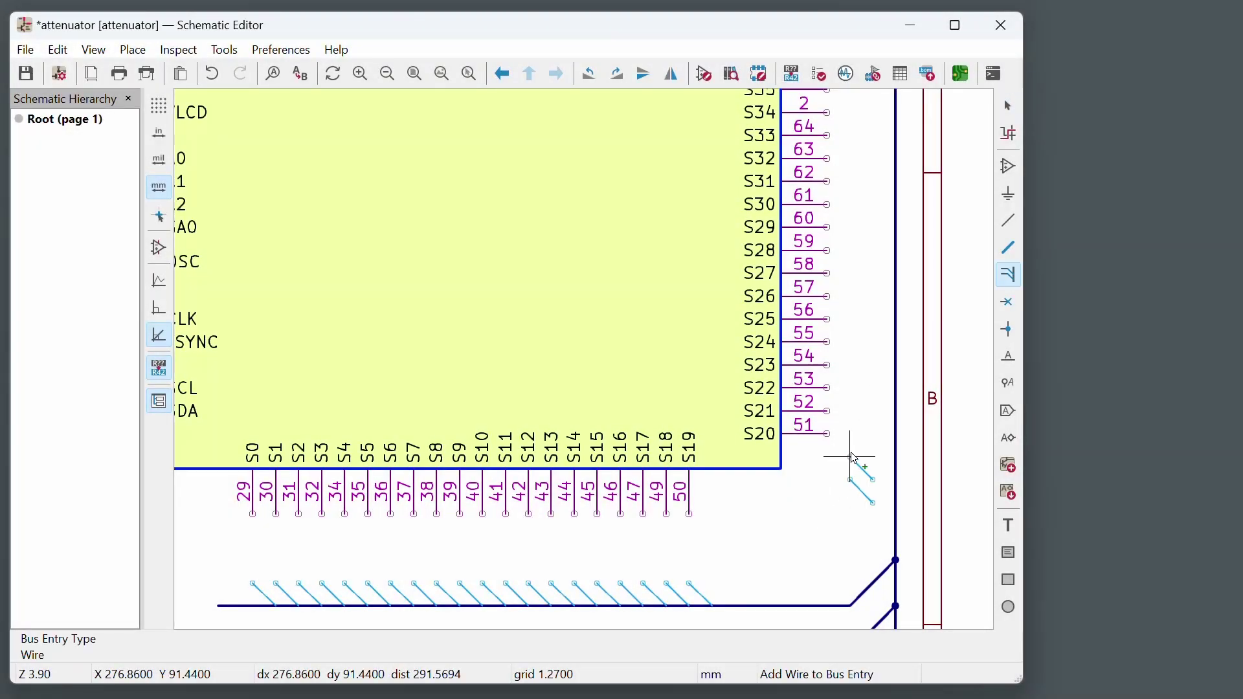
left_click(851, 457)
left_click(851, 435)
left_click(850, 412)
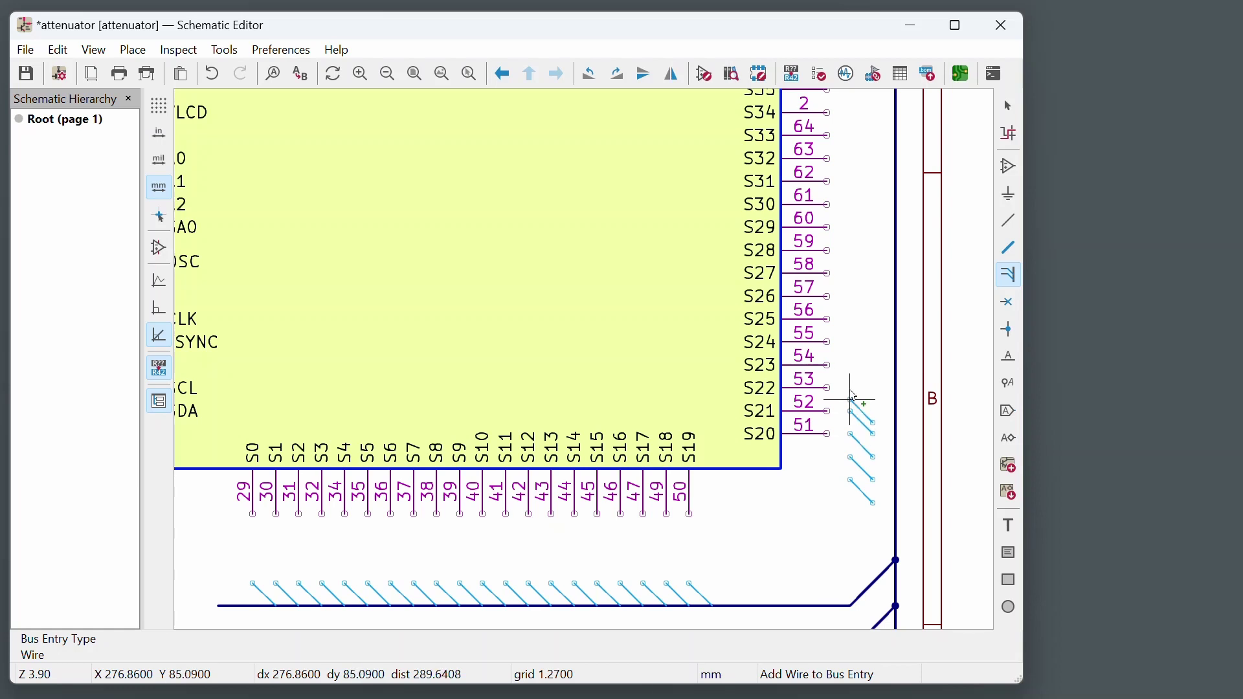
left_click(850, 388)
key("Escape")
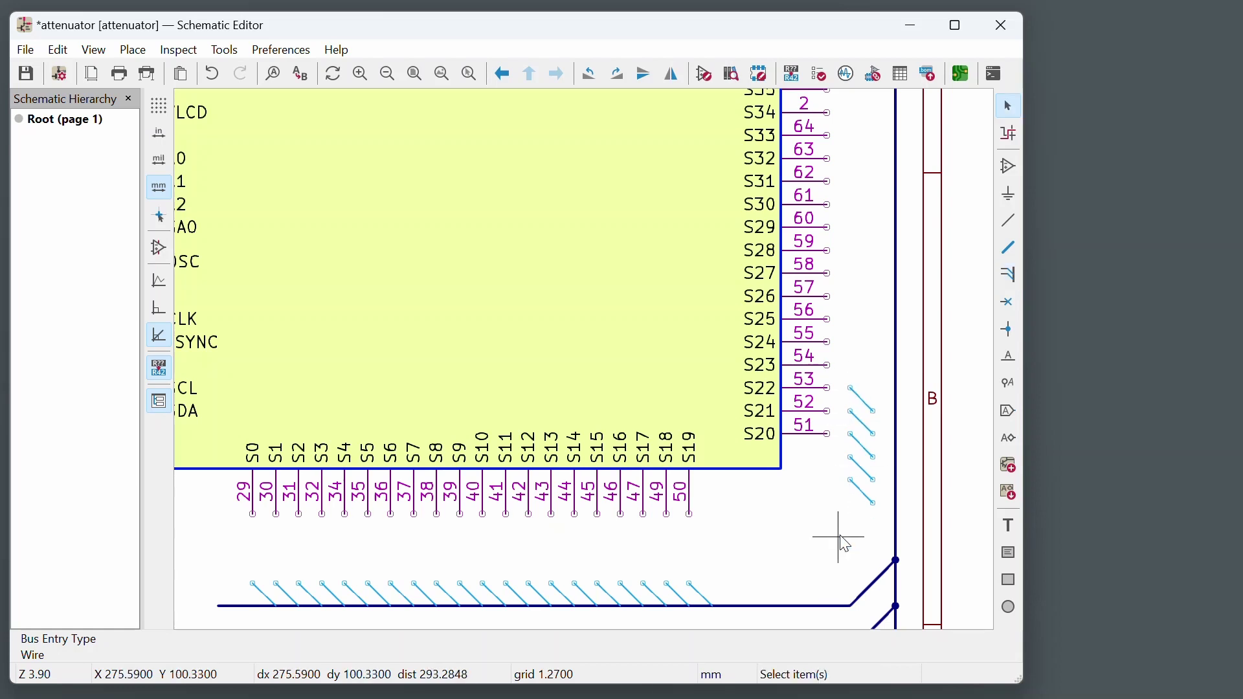
Step: Move the five loose entries onto the vertical bus, aligned with pins S20 to S24
left_click_drag(827, 546, 886, 367)
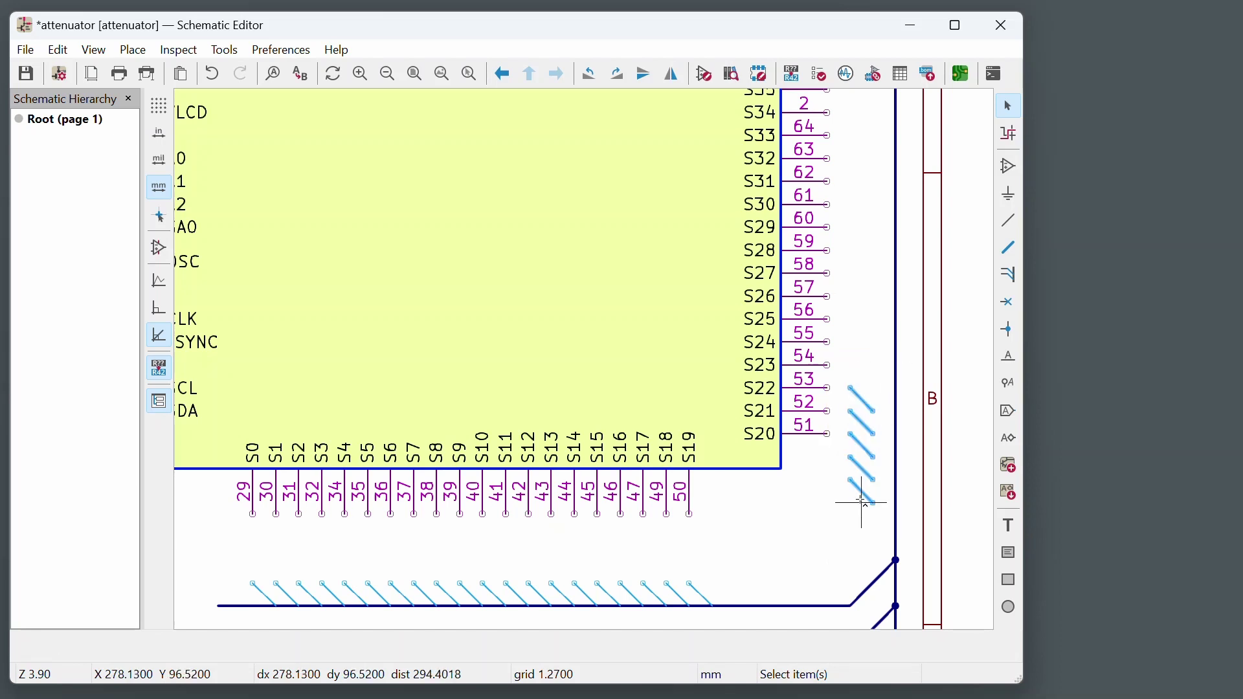
key("m")
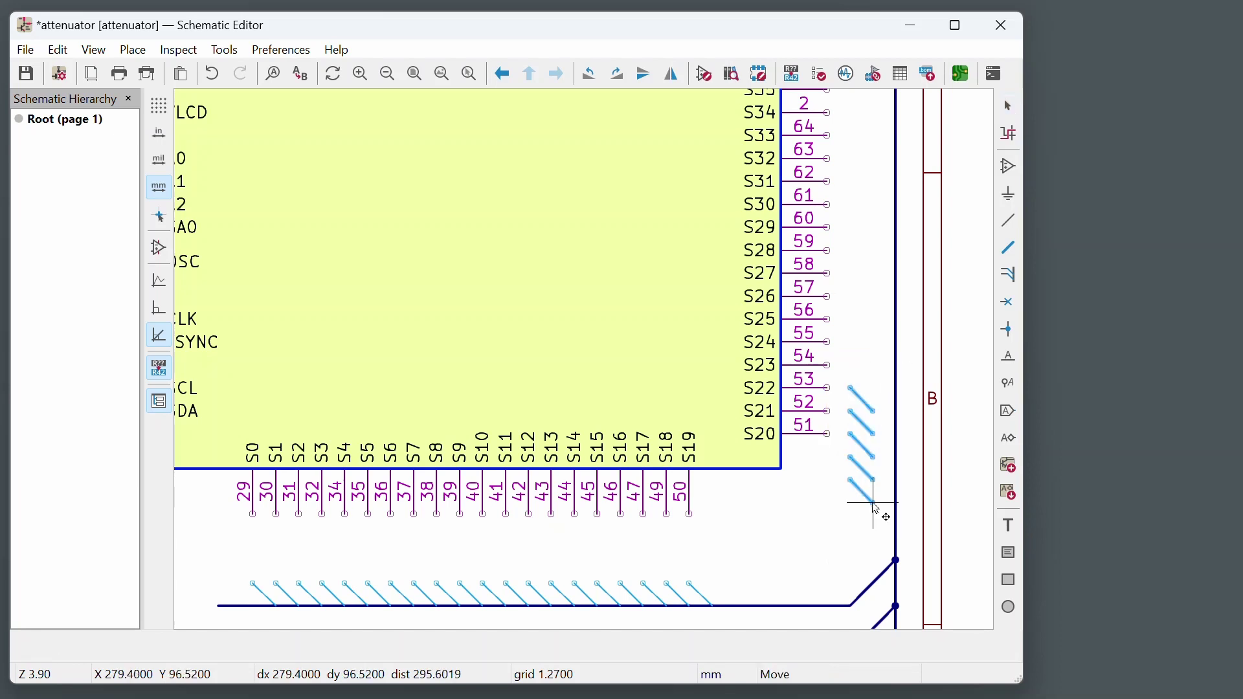
left_click(894, 466)
Step: Duplicate the five vertical-bus entries beside pins S25 to S29
scroll(782, 519, "down", 1)
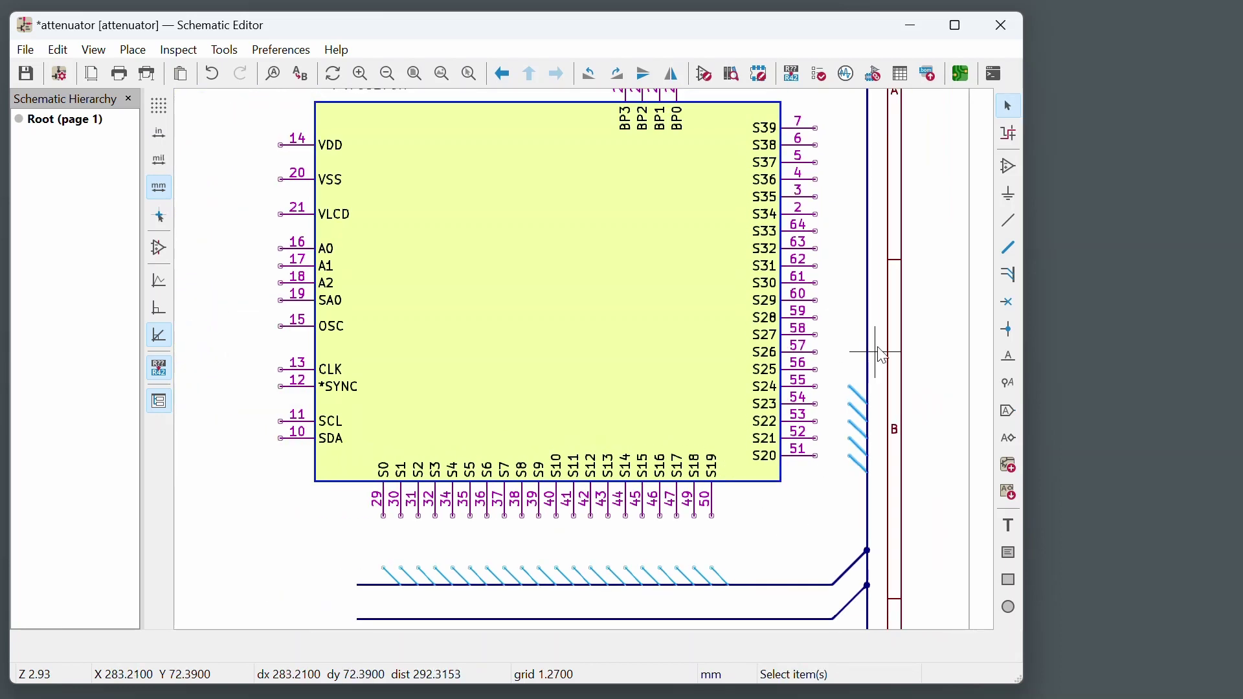
scroll(892, 313, "up", 1)
scroll(892, 312, "up", 1)
scroll(852, 386, "up", 5)
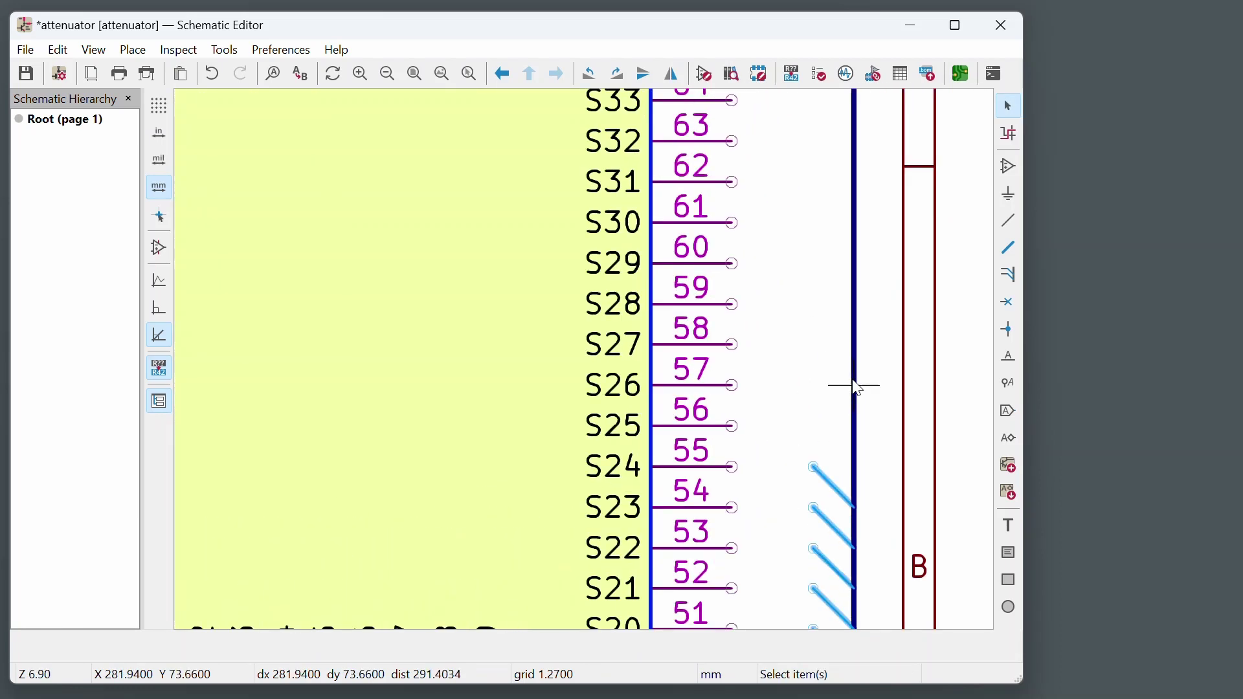
key("ctrl+d")
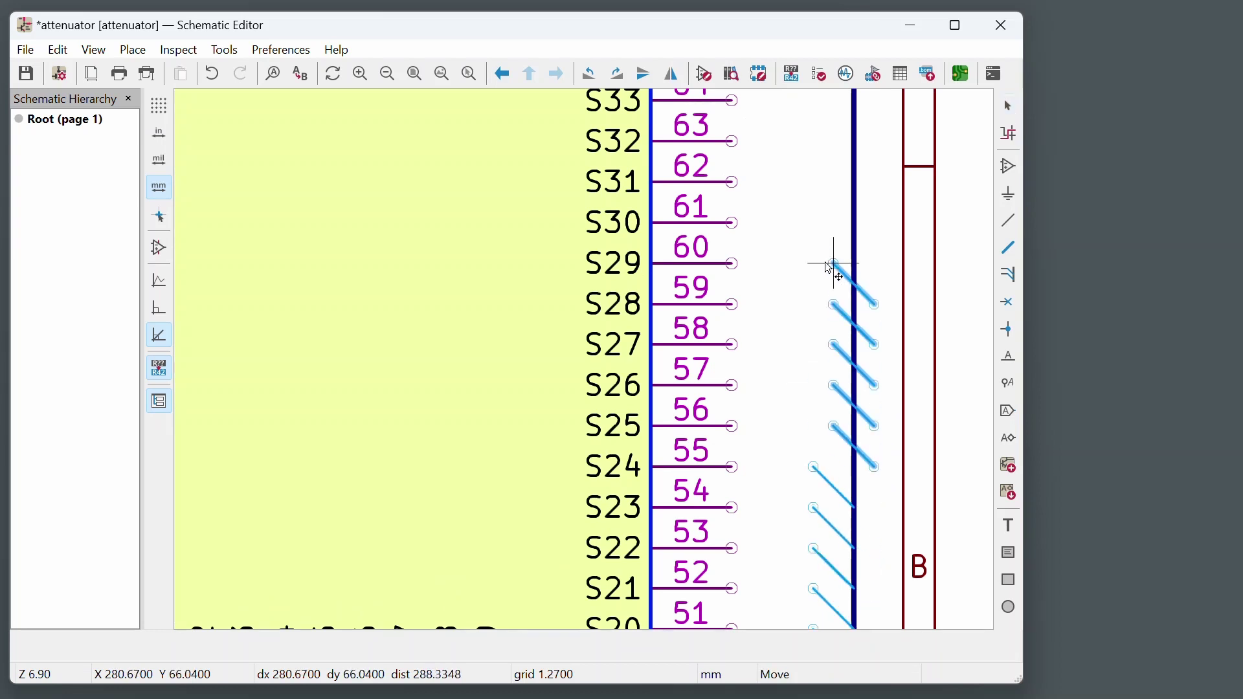
left_click(814, 262)
scroll(802, 188, "down", 5)
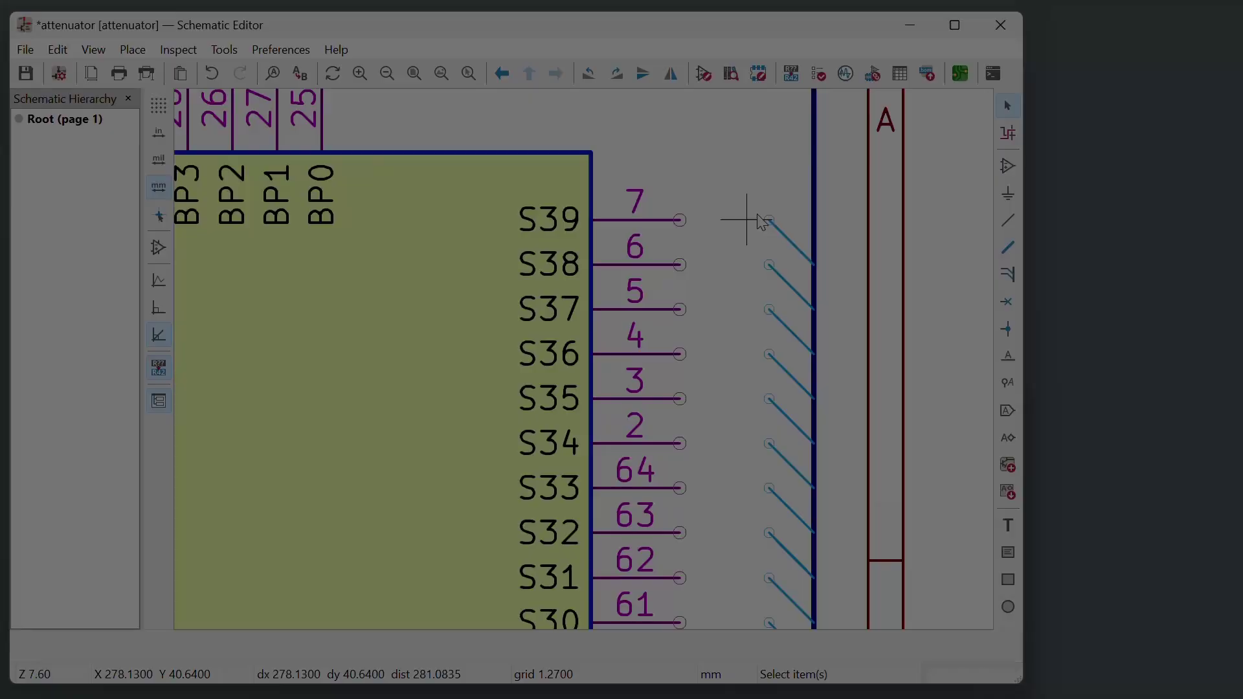
Step: Draw wires connecting the lower bus entries to U2's pins S0, S1, S2, S3 and S4
scroll(437, 532, "up", 5)
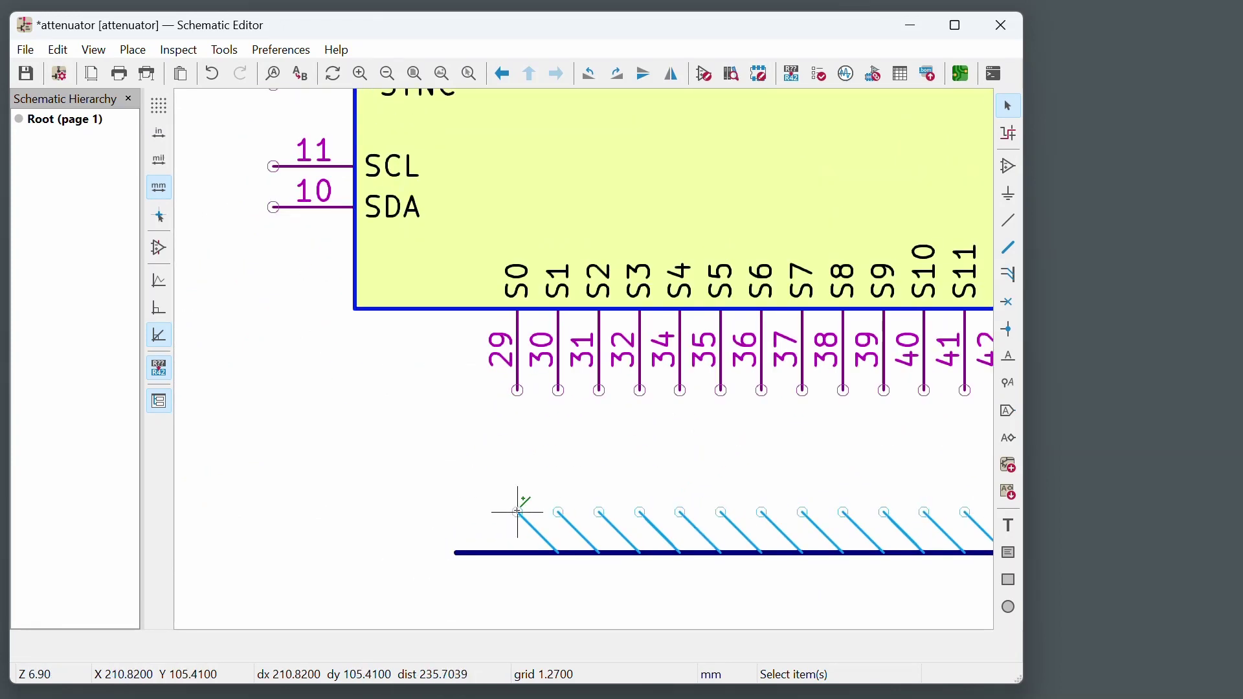
key("w")
left_click(521, 389)
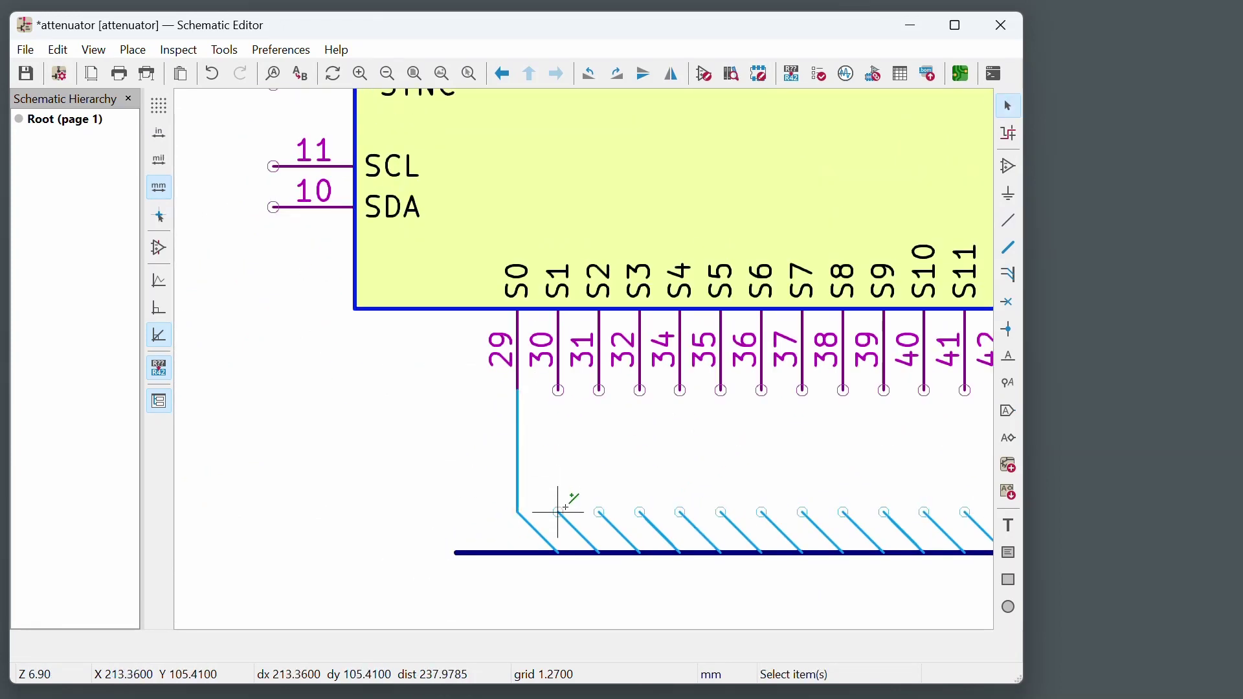
key("w")
left_click(558, 388)
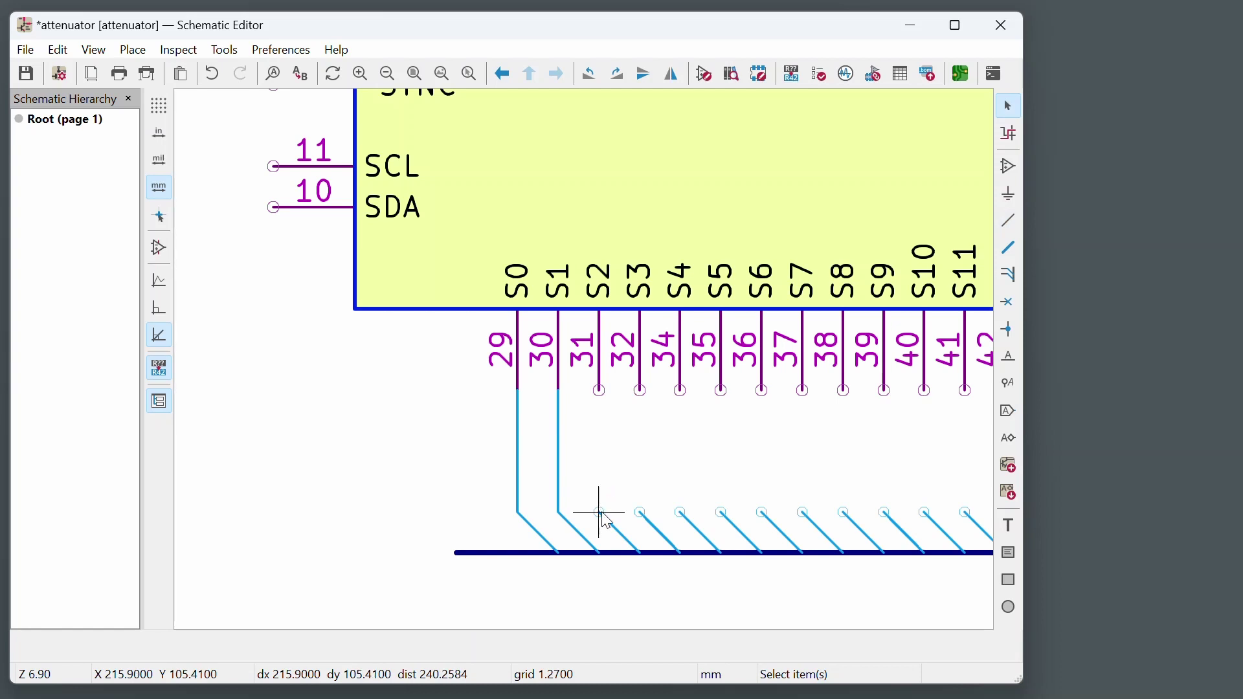
key("w")
left_click(599, 389)
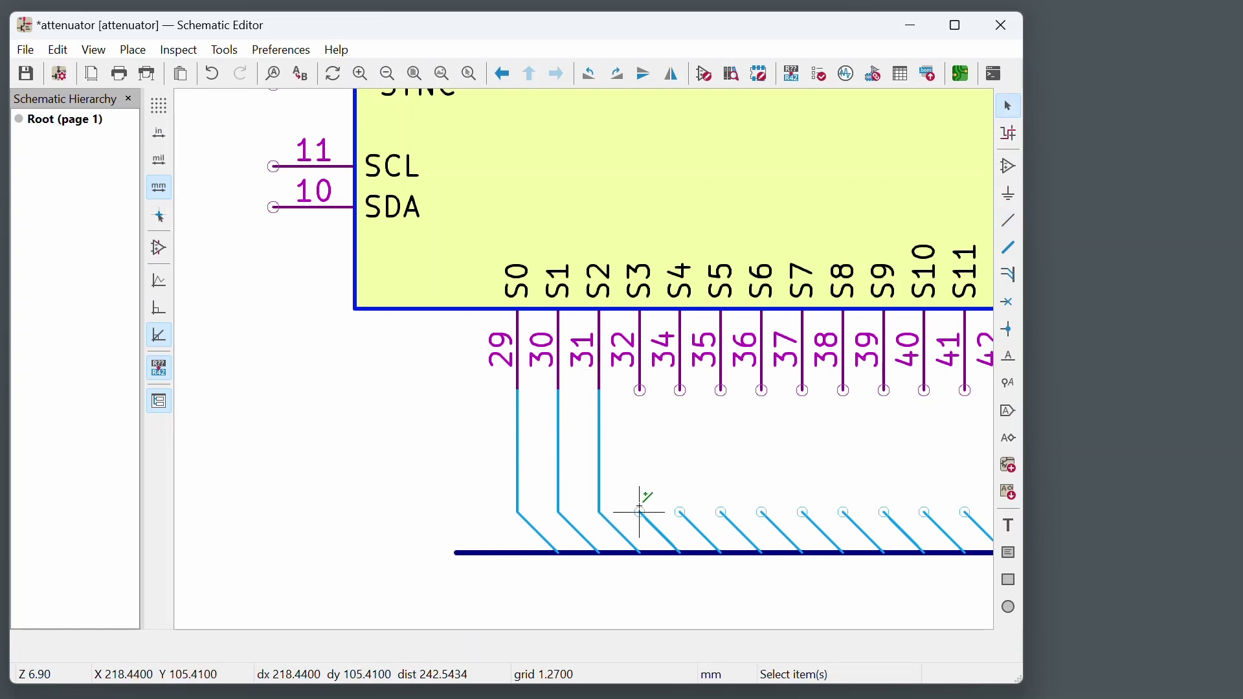
key("w")
left_click(640, 389)
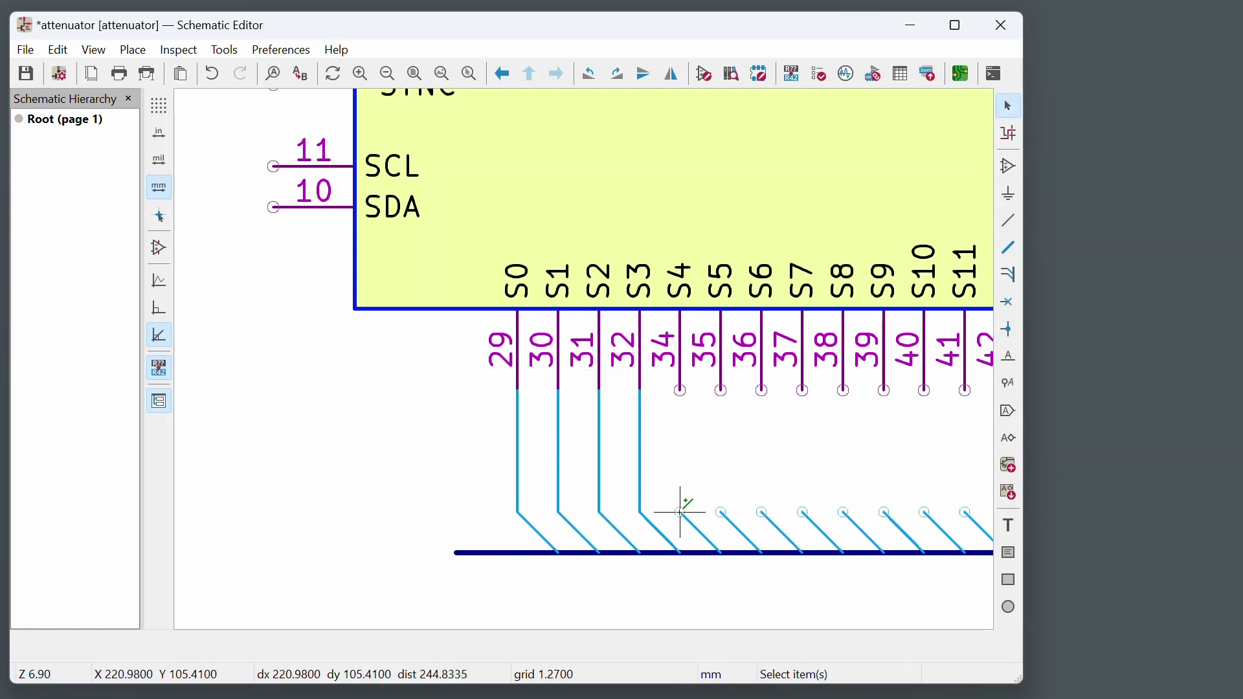
key("w")
left_click(681, 389)
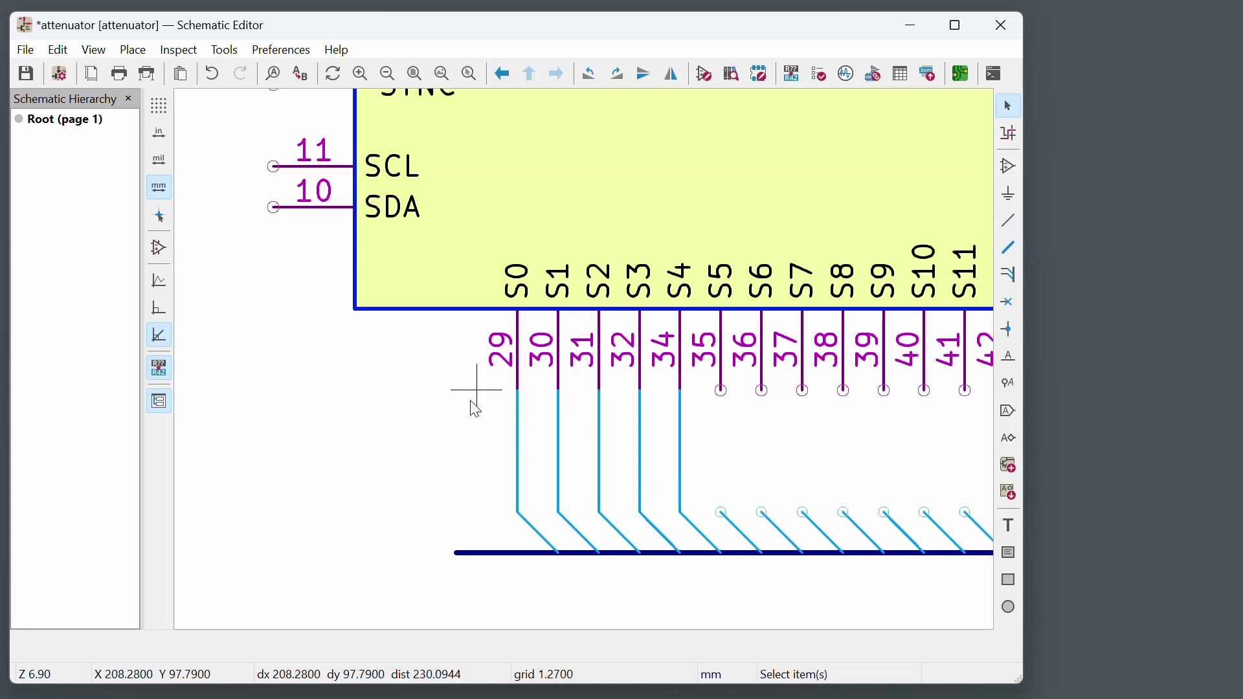
Step: Select the five wires on pins S0 to S4 and duplicate them onto pins S5 to S9
left_click_drag(433, 382, 689, 512)
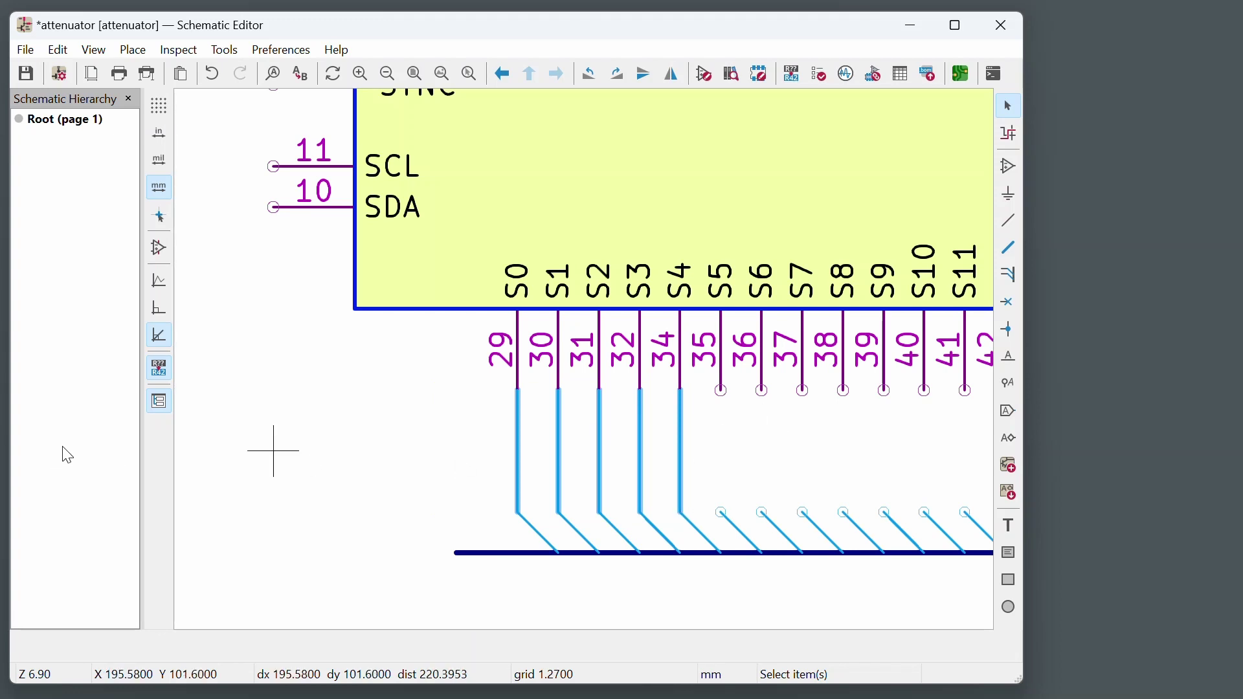
scroll(277, 491, "down", 2)
scroll(641, 490, "up", 3)
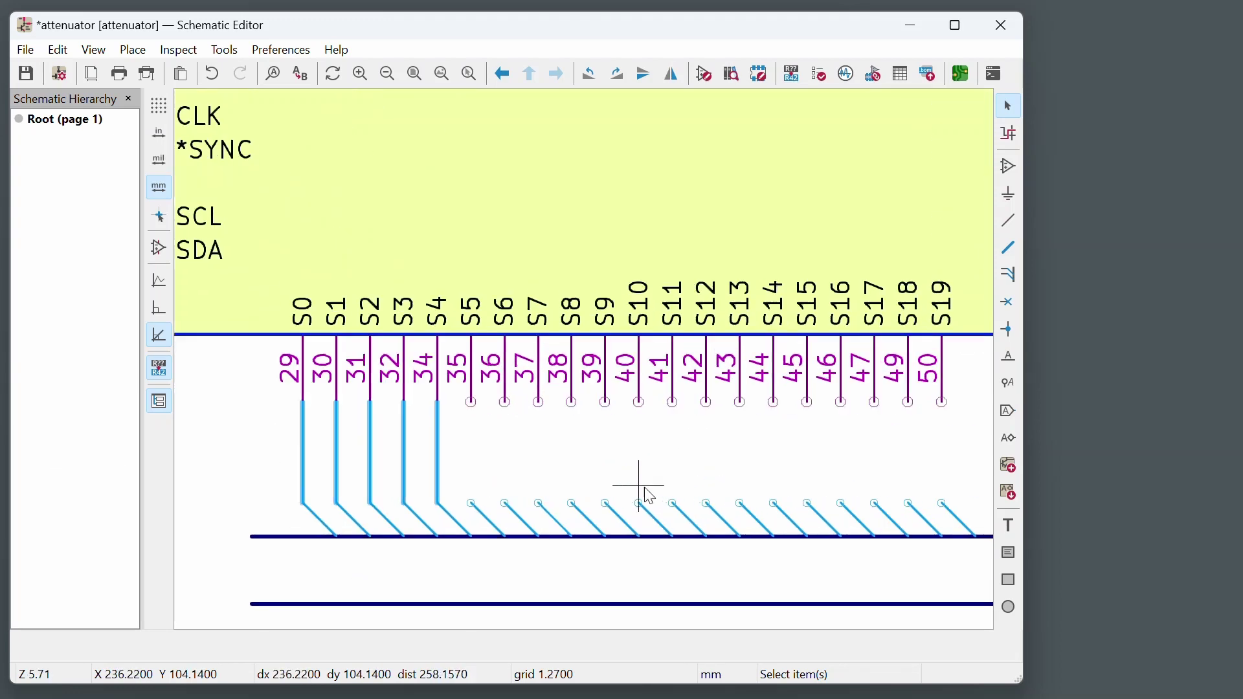
scroll(646, 486, "down", 1)
key("ctrl+d")
left_click(467, 414)
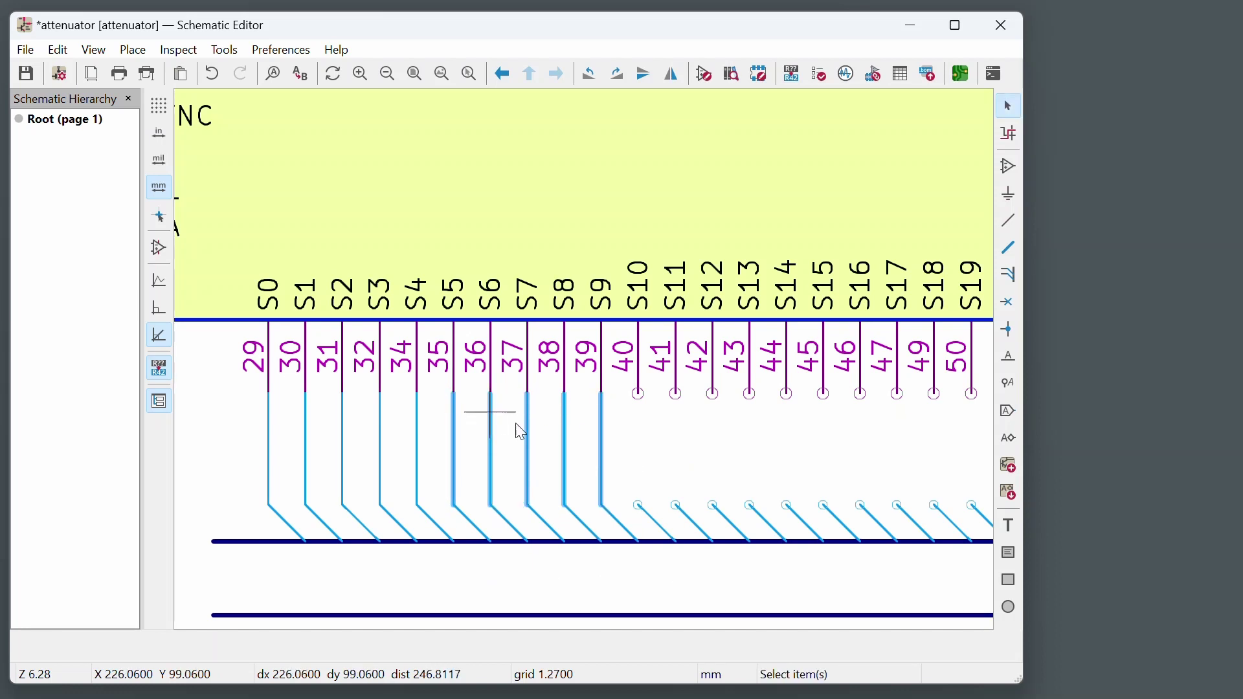
Step: Duplicate the five selected wires onto pins S10 to S14, and again onto pins S15 to S19
key("ctrl+d")
left_click(639, 394)
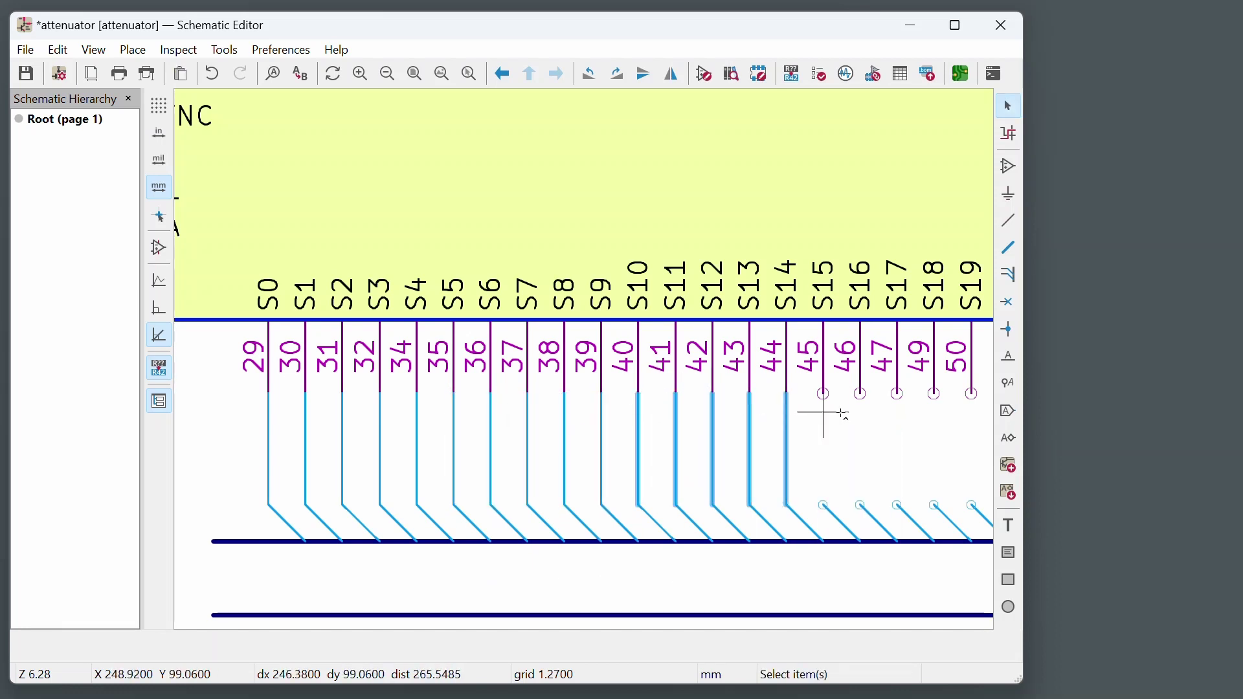
key("ctrl+d")
left_click(824, 406)
Step: Duplicate the five horizontal wires between U2's right-side pins and the vertical bus onto pins S25 to S29 and S20 to S24
scroll(499, 439, "down", 3)
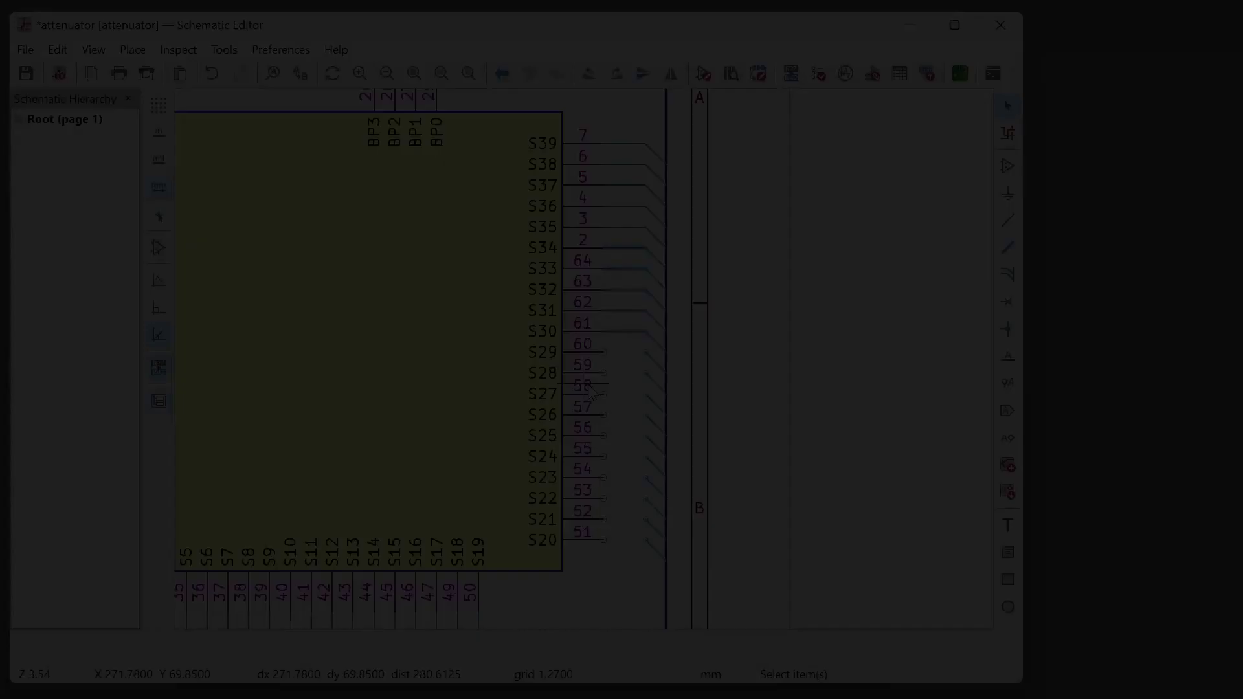
key("ctrl+d")
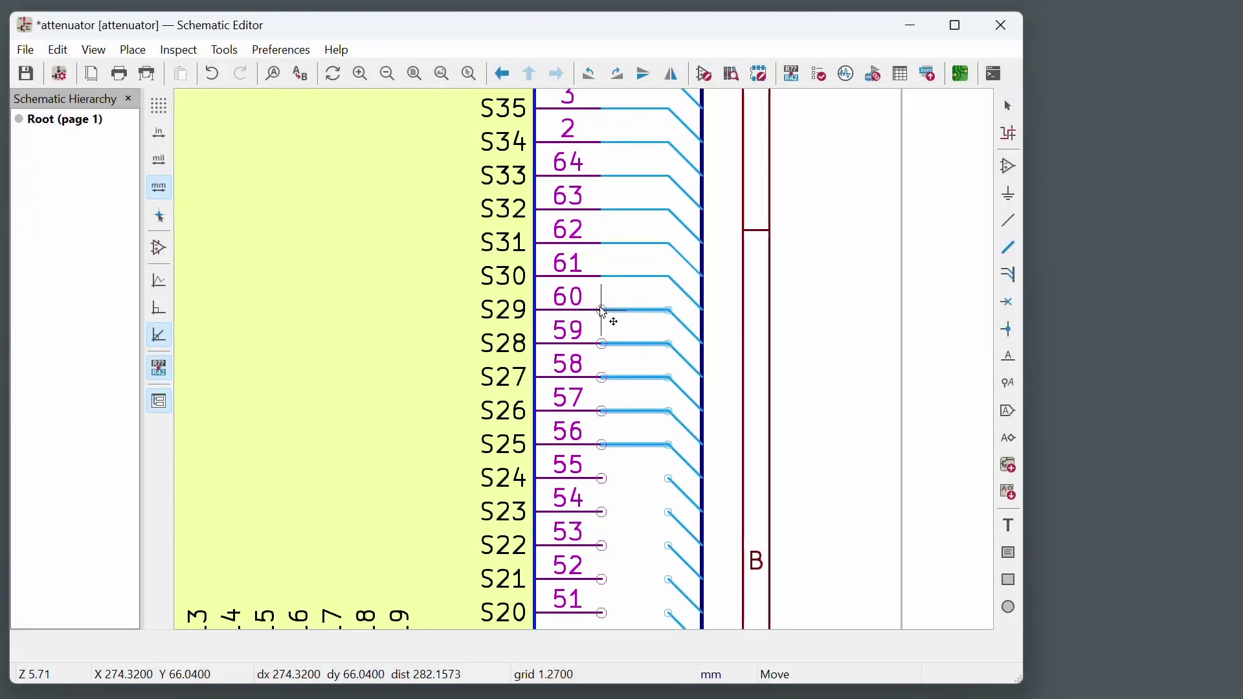
left_click(612, 321)
scroll(555, 275, "down", 3)
scroll(558, 485, "up", 3)
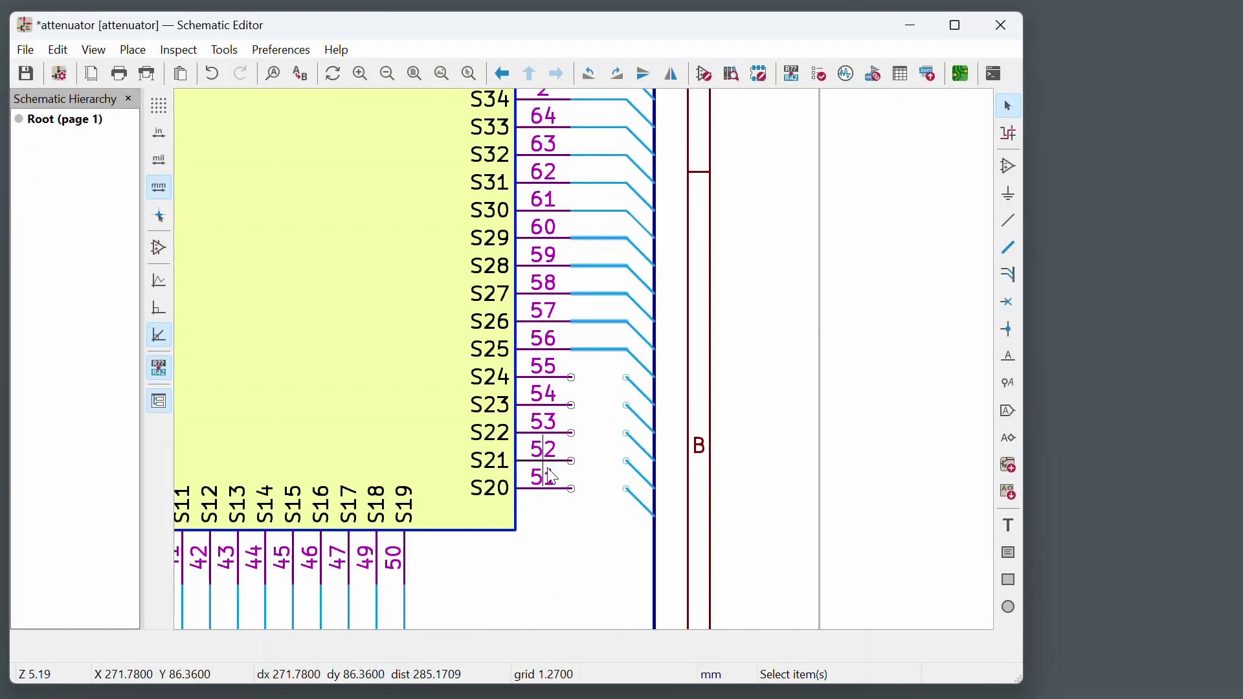
key("ctrl+d")
left_click(585, 356)
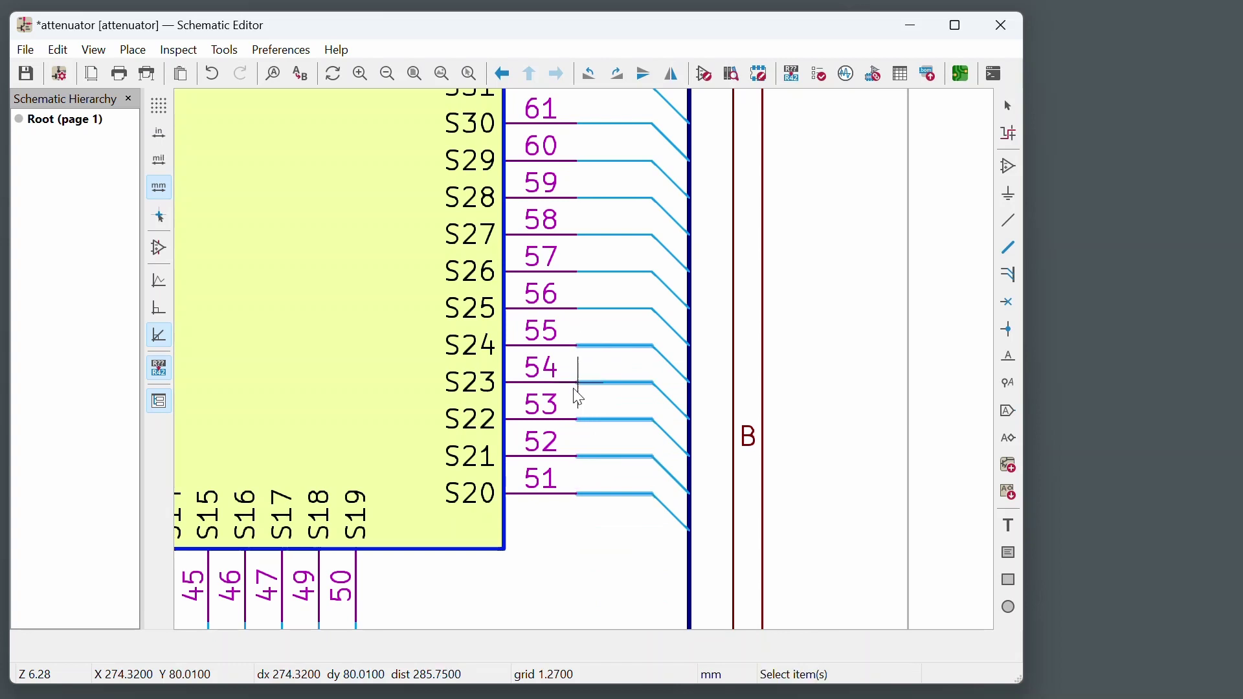
Step: Filter the hotkey preferences for "repeat", open the Schematic Editor's Repeat Last Item hotkey for editing, and dismiss it without assigning a new one
scroll(596, 541, "down", 3)
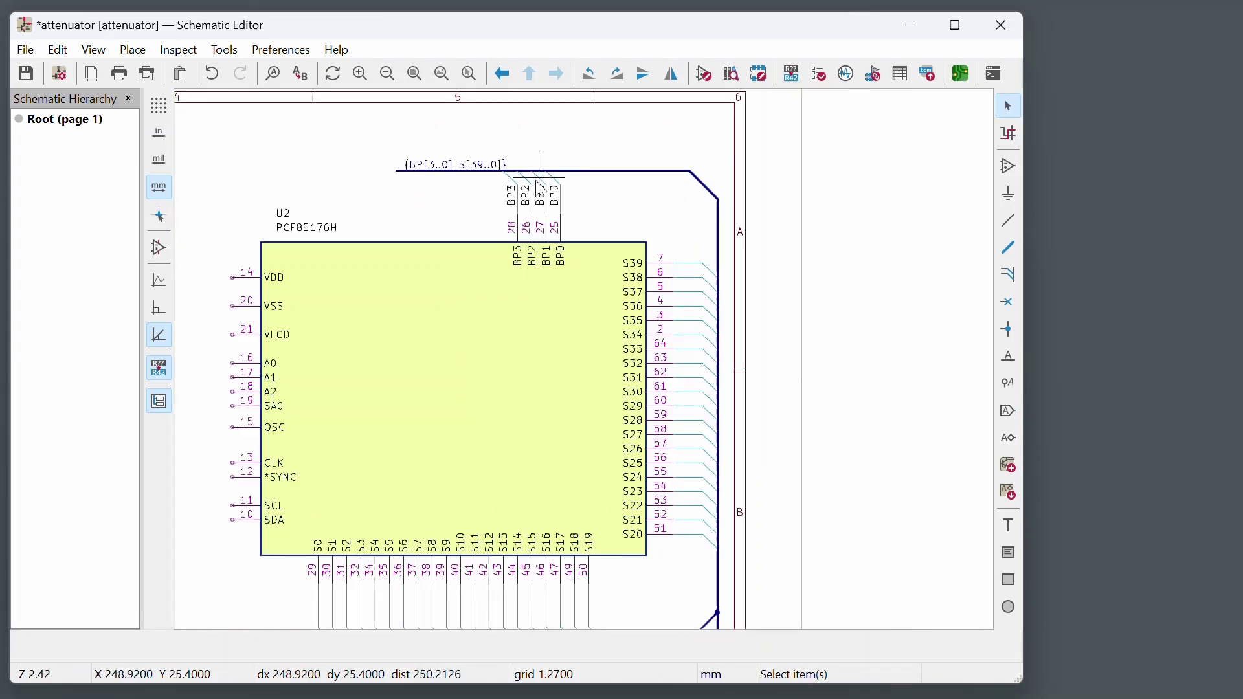
scroll(547, 201, "up", 2)
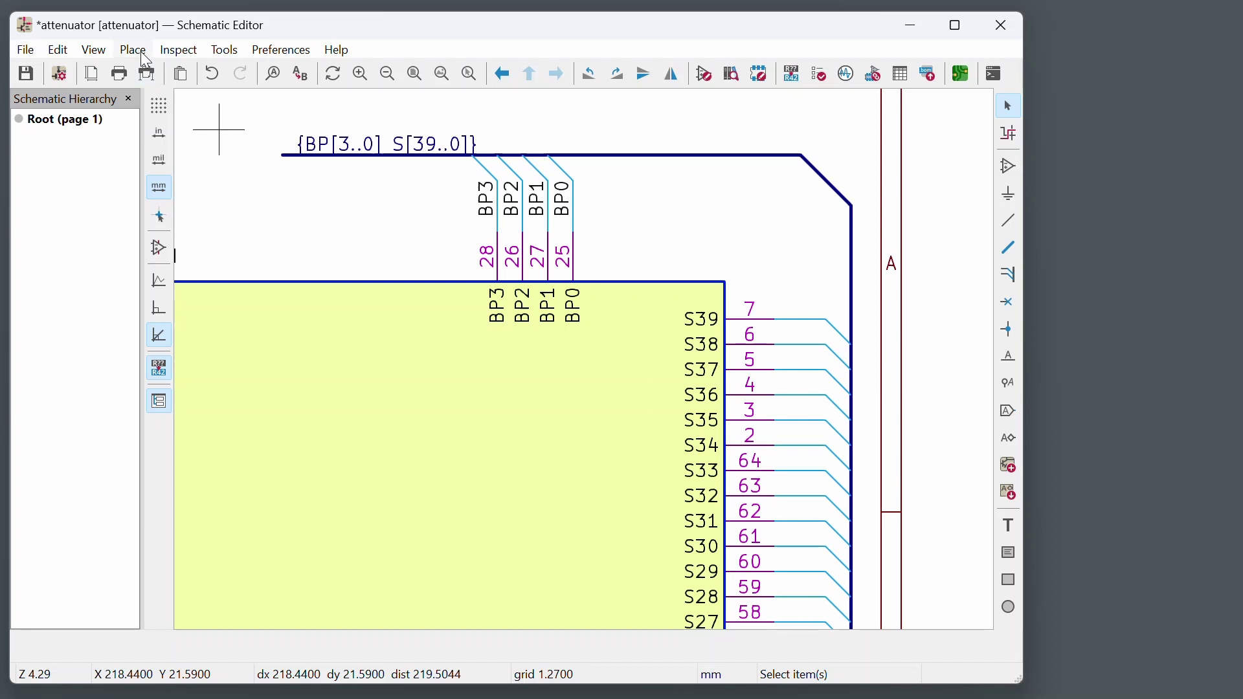
left_click(224, 51)
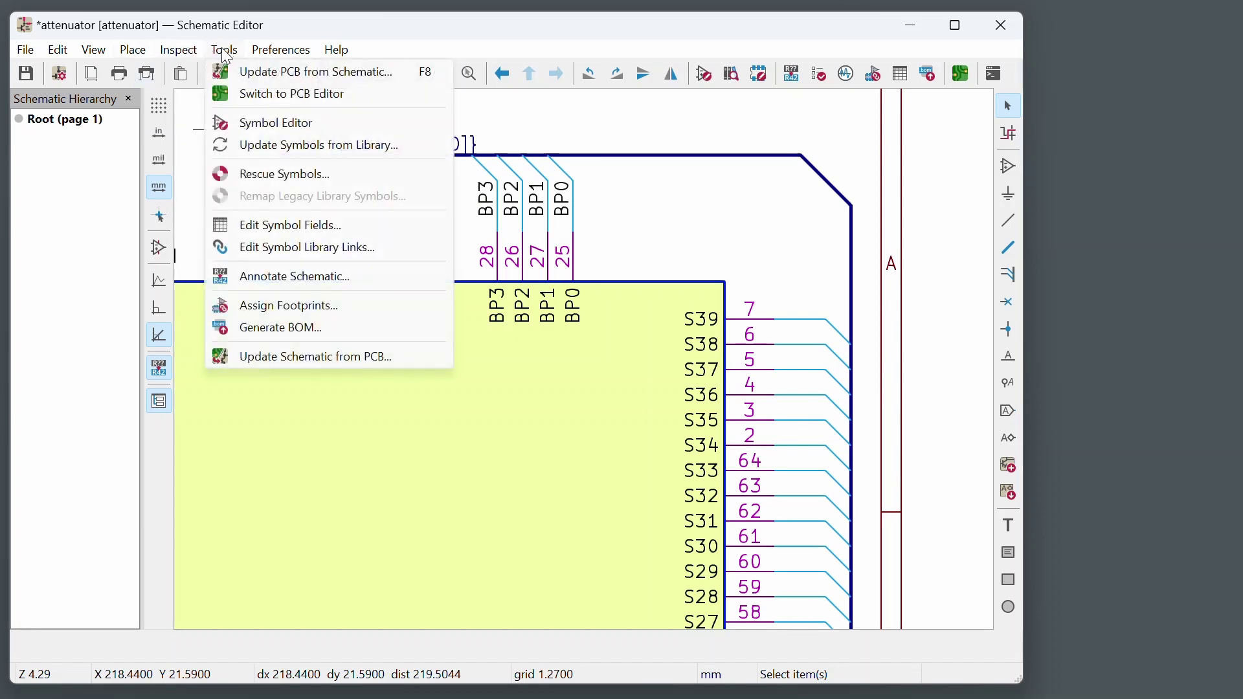
mouse_move(259, 58)
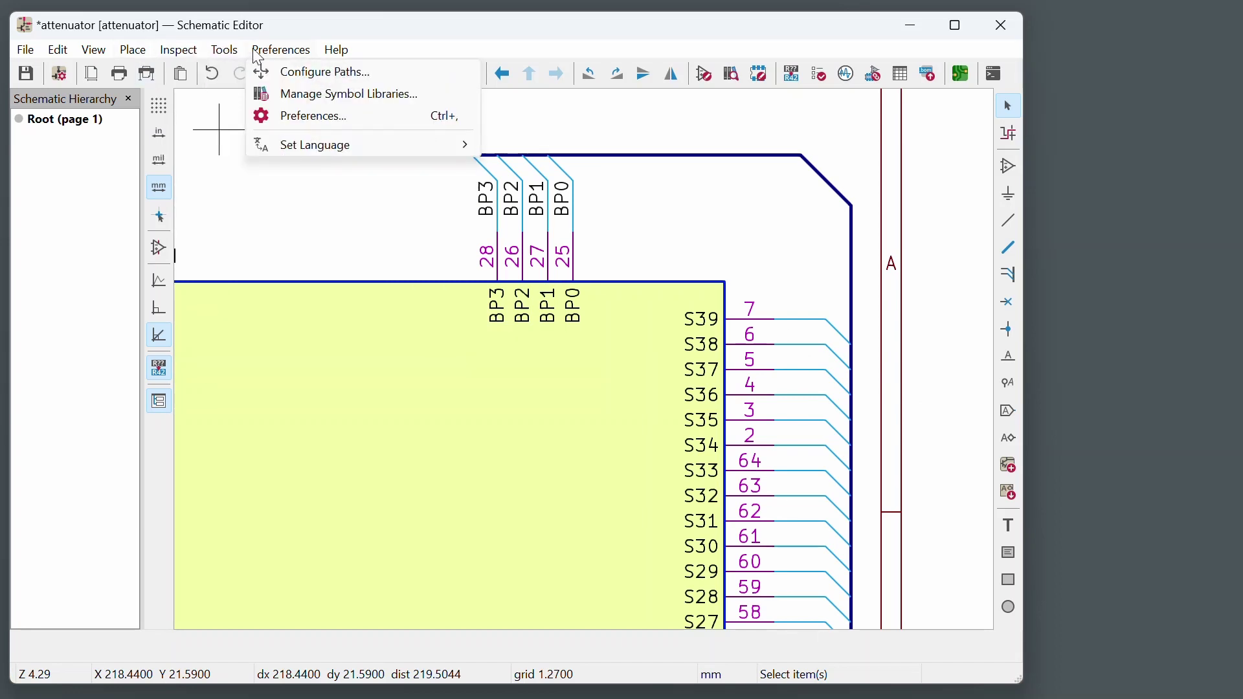
left_click(304, 123)
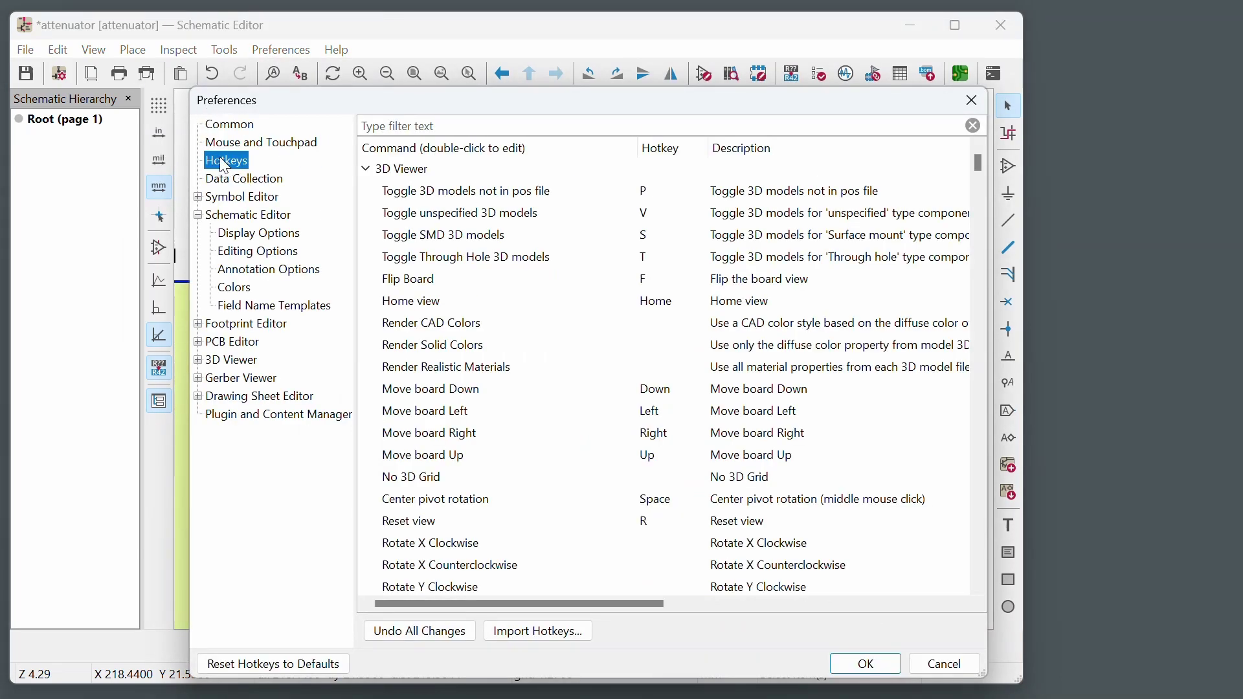
left_click(445, 126)
type("re")
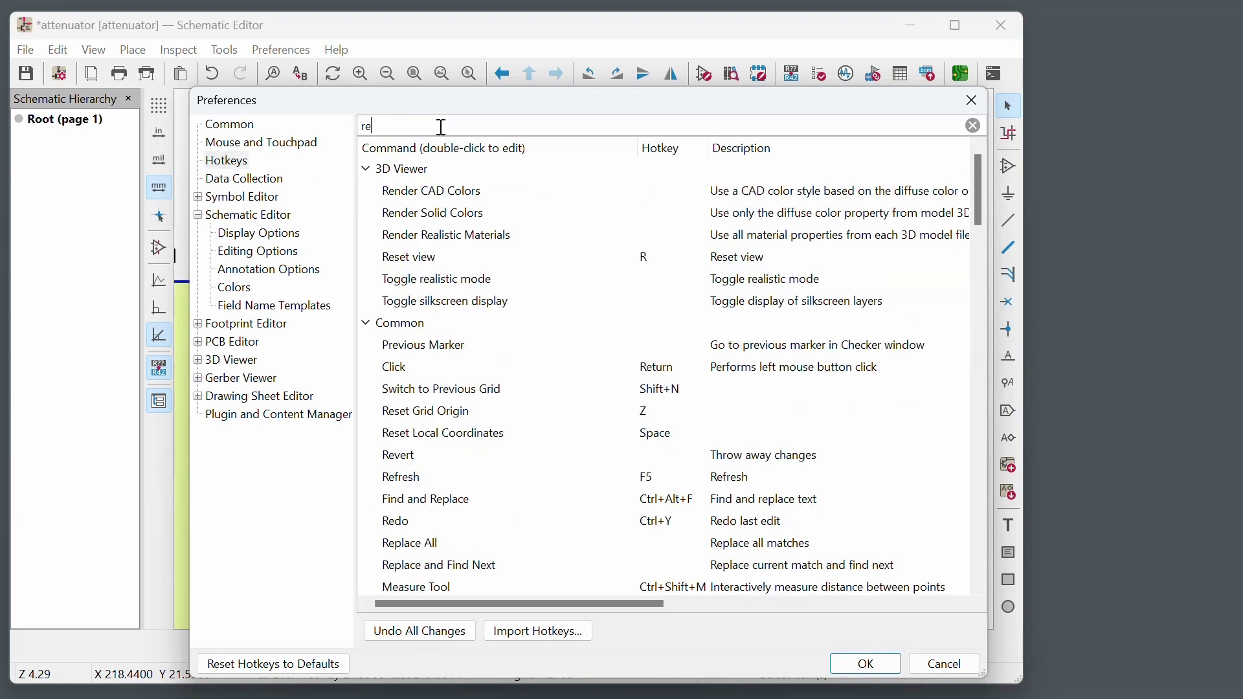
type("peat")
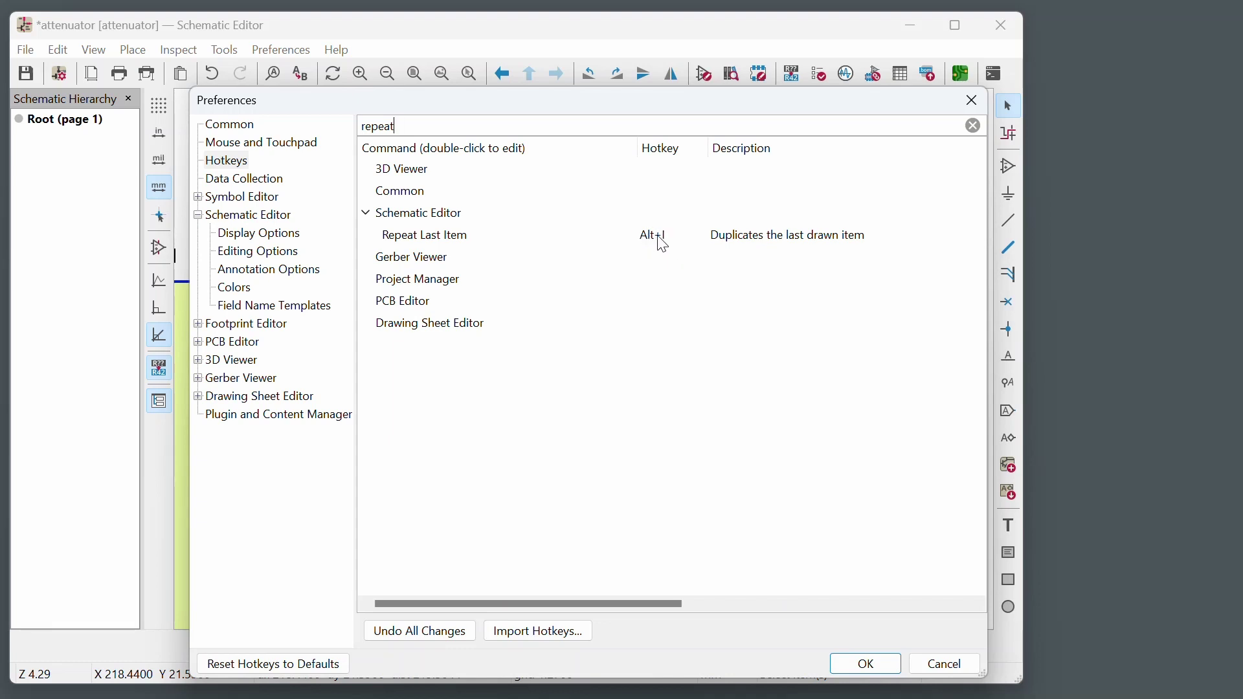
double_click(430, 244)
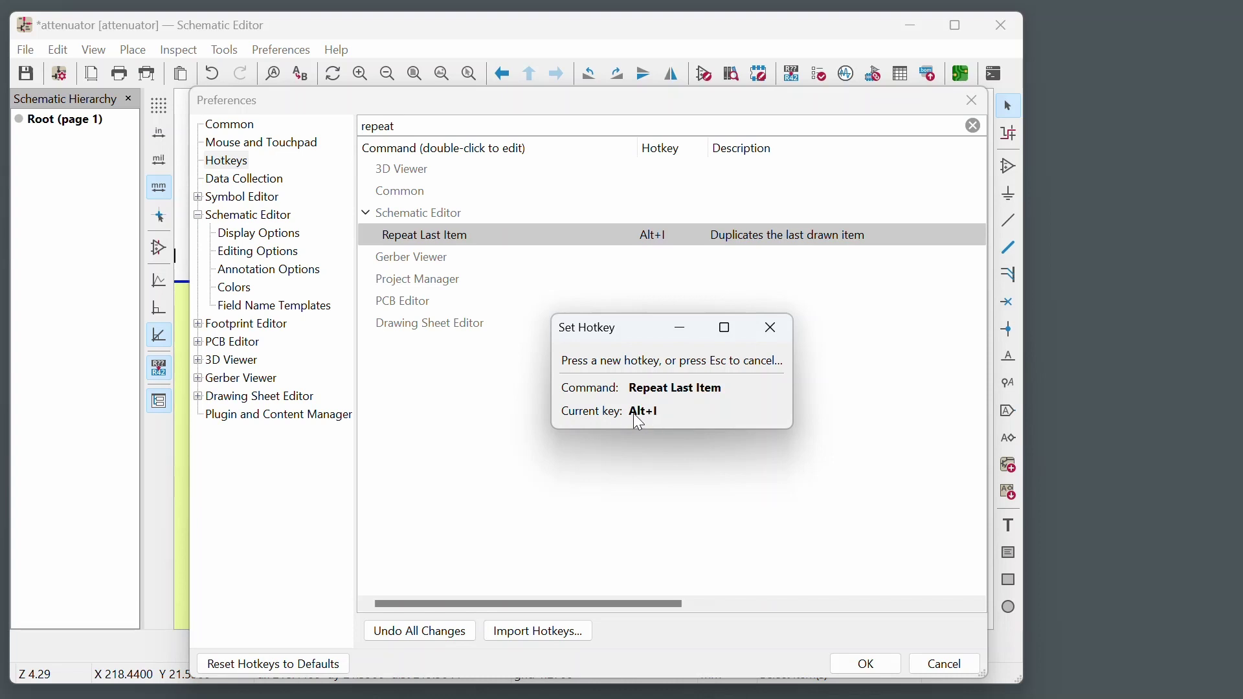
left_click(769, 328)
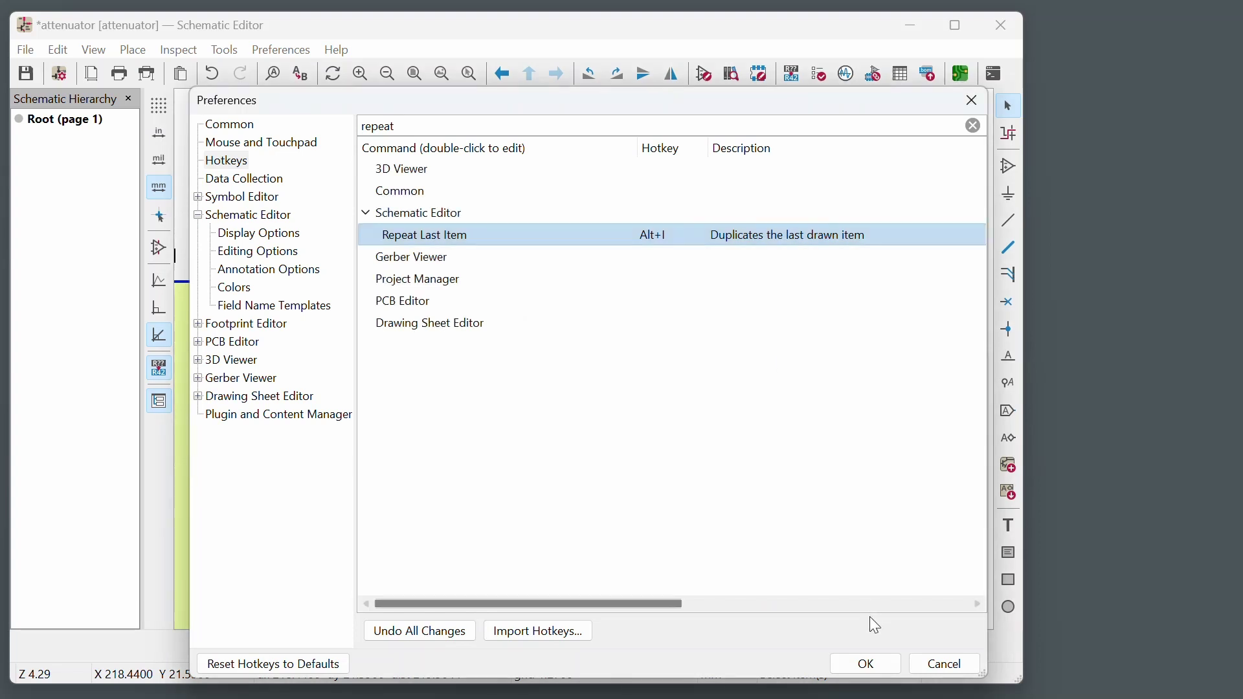
Step: Cancel the preferences and place a vertical net label S0 on the wire below U2's pin S0
left_click(943, 664)
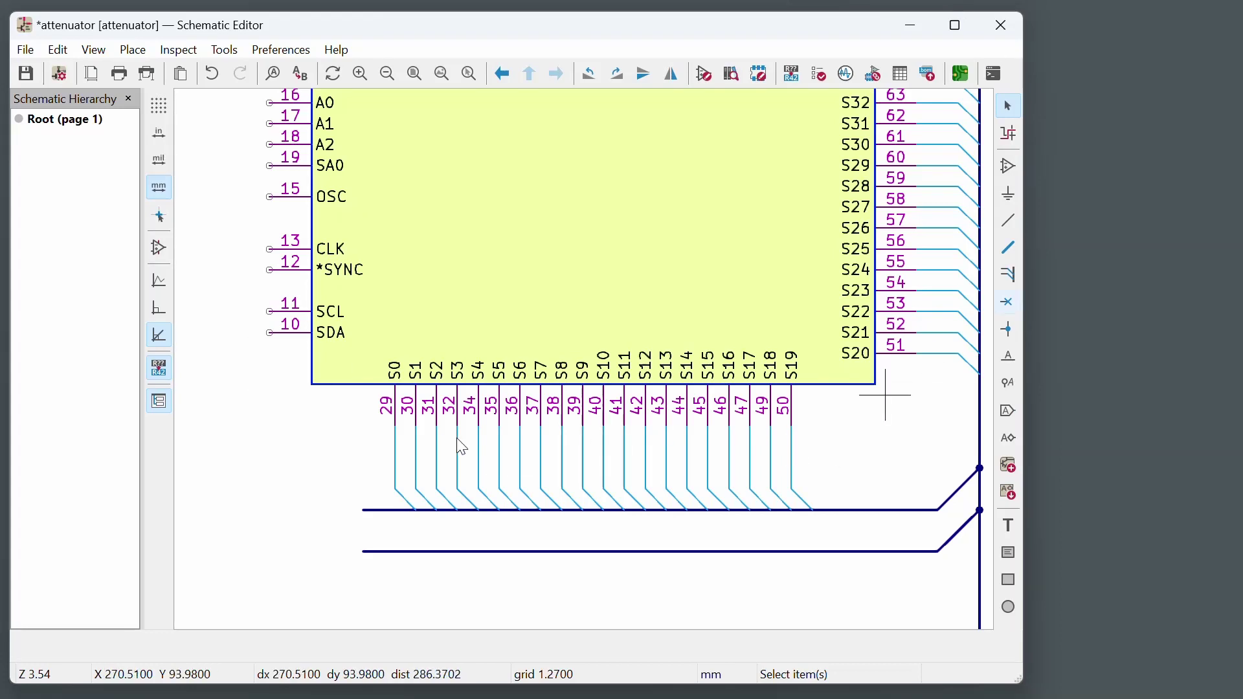
scroll(372, 479, "up", 2)
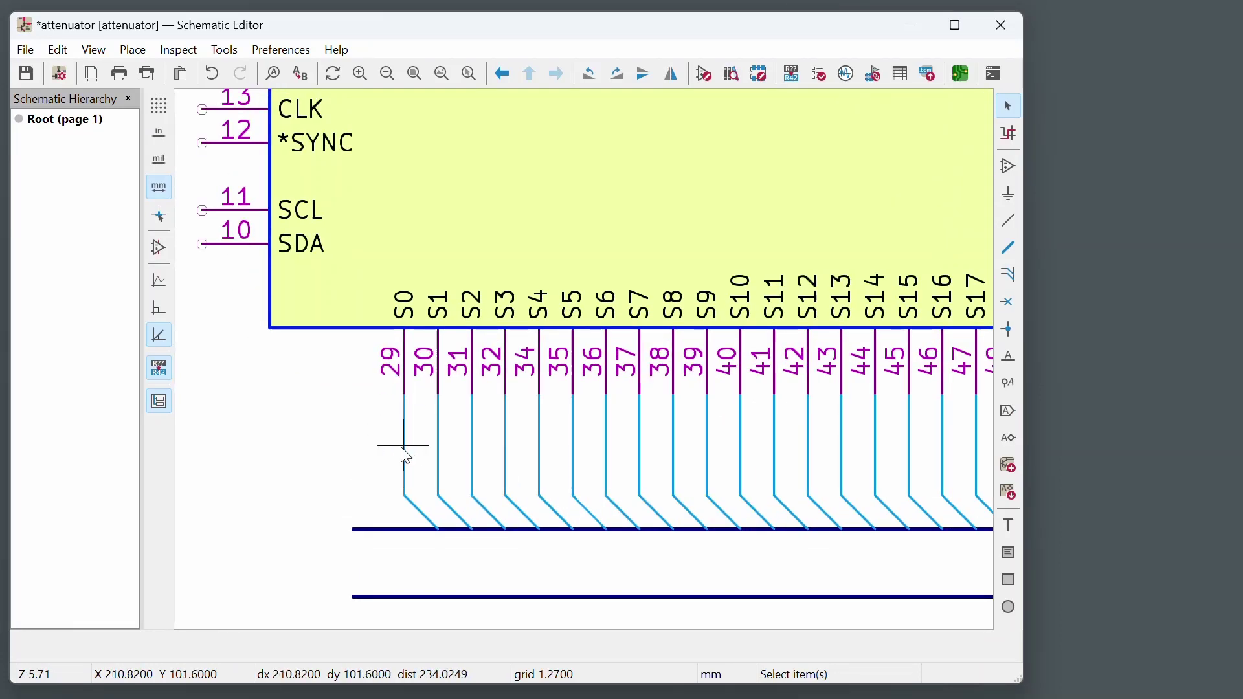
type("l")
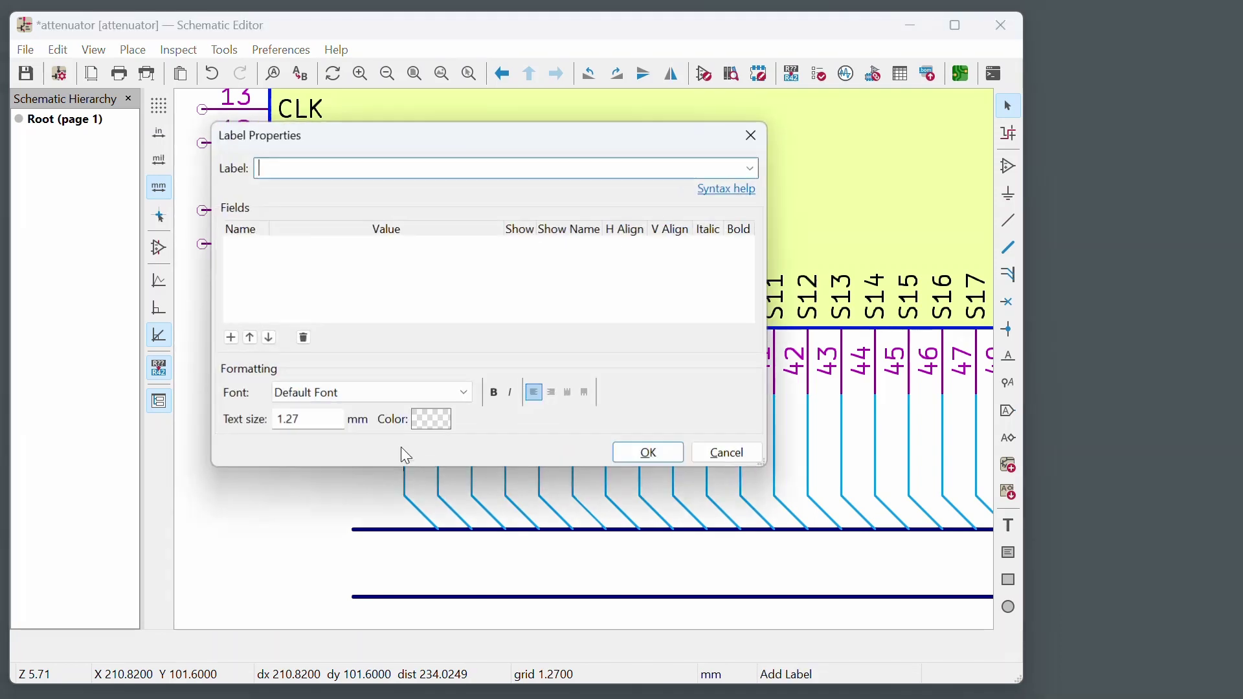
type("S0")
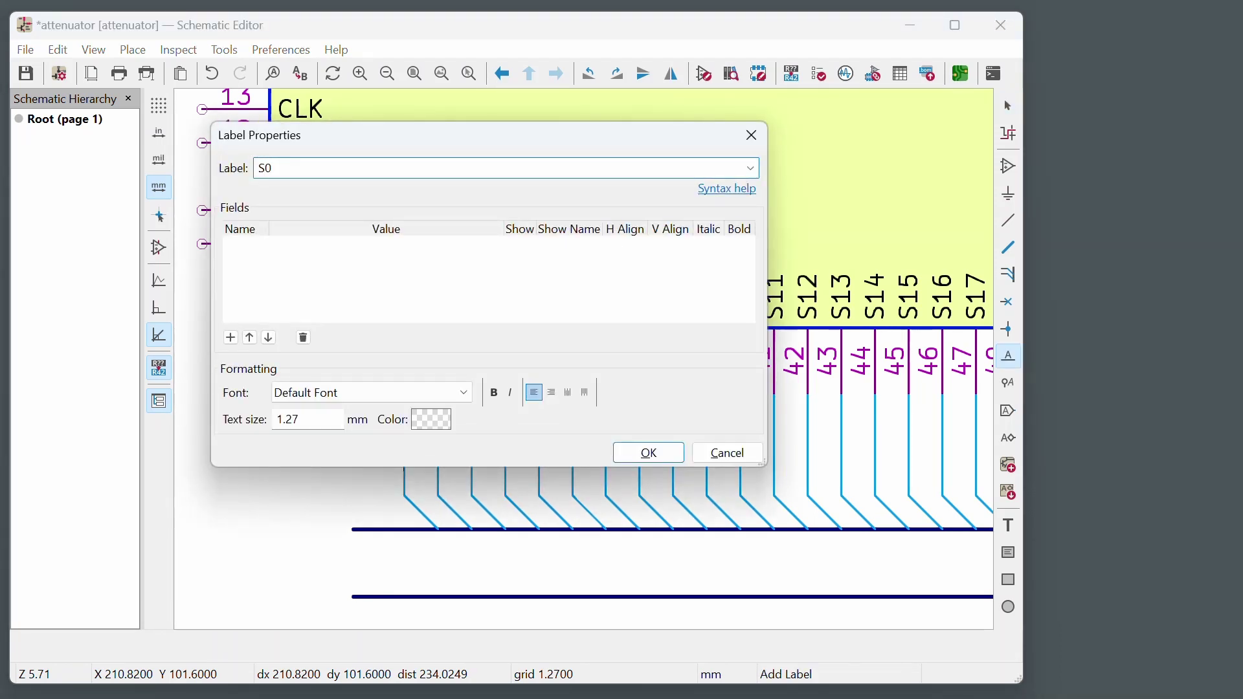
left_click(650, 452)
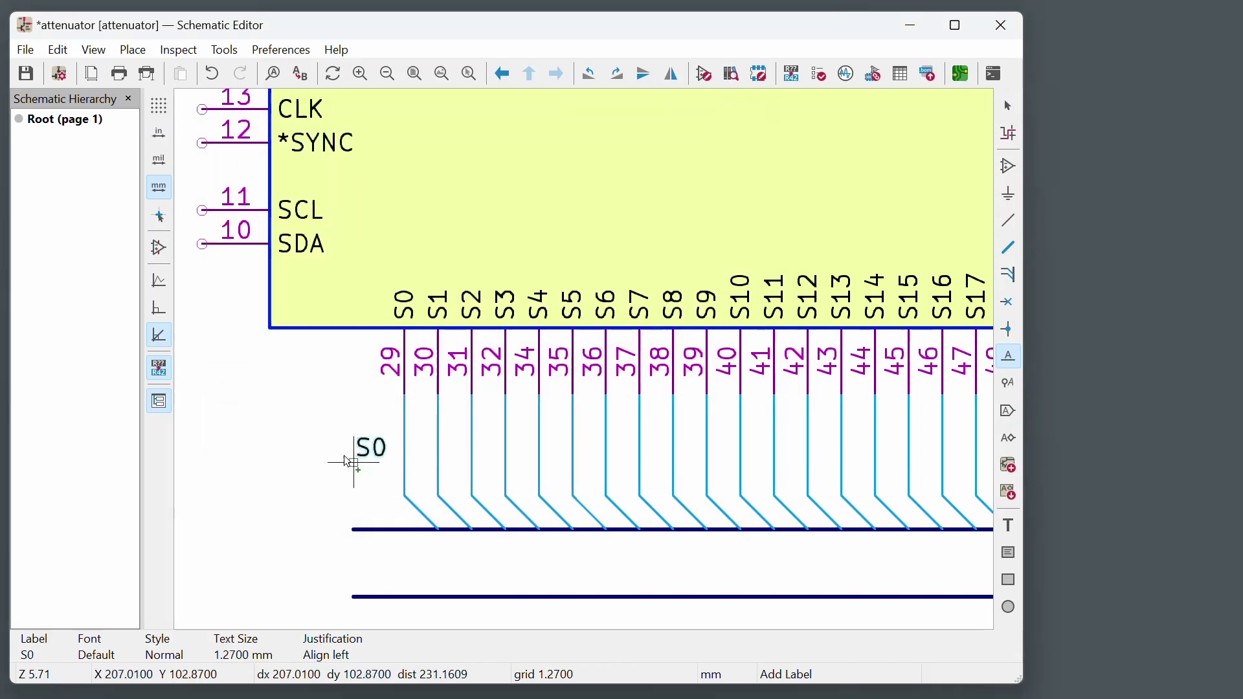
scroll(390, 473, "up", 1)
key("r")
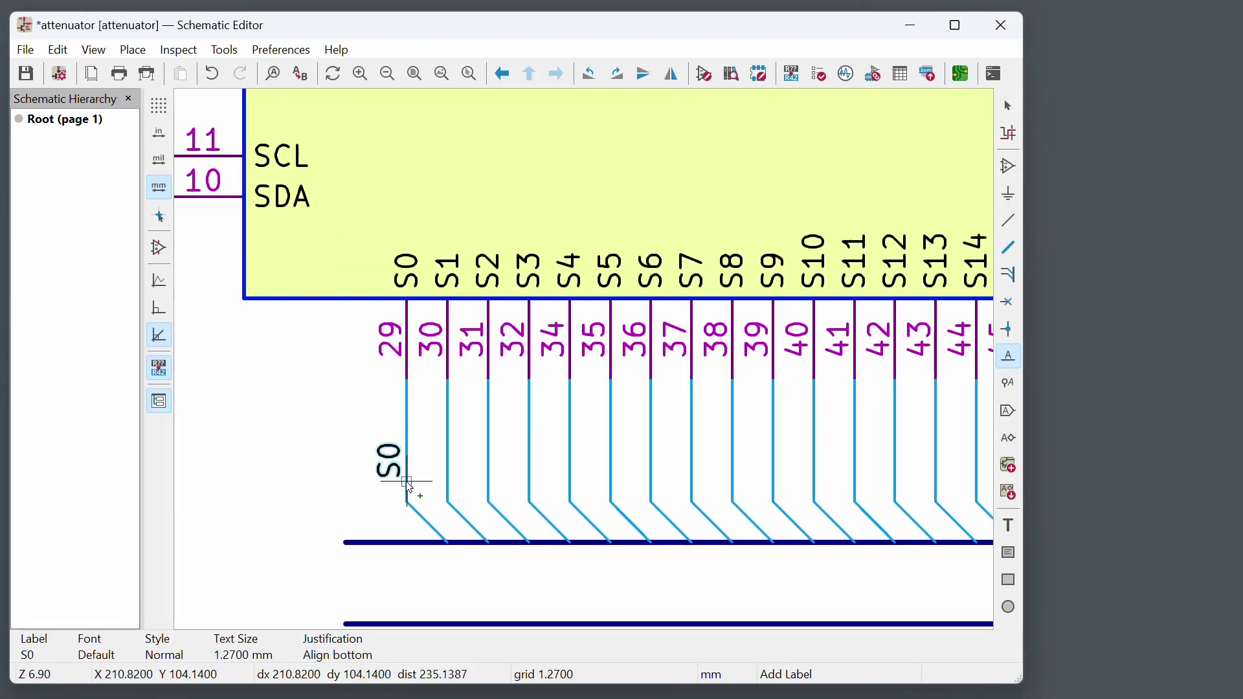
left_click(408, 482)
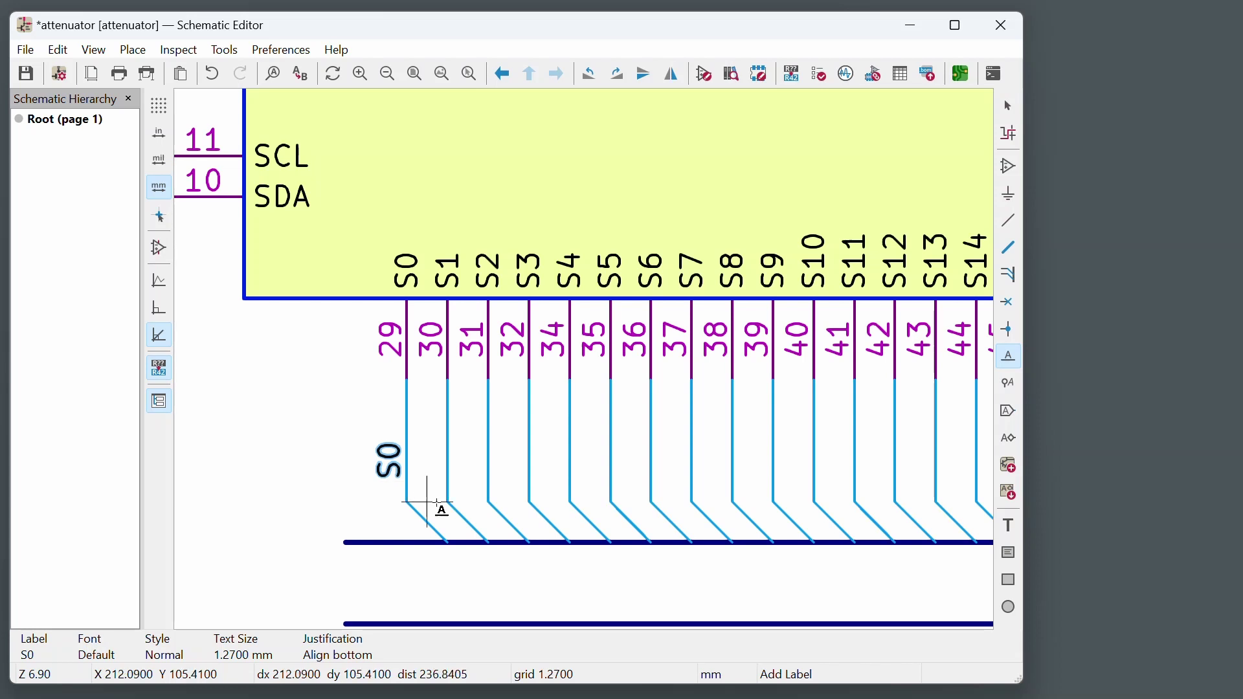
Step: Repeat the label as S1 and S2, moving each onto the wire of its matching U2 pin, level with S0
key("Insert")
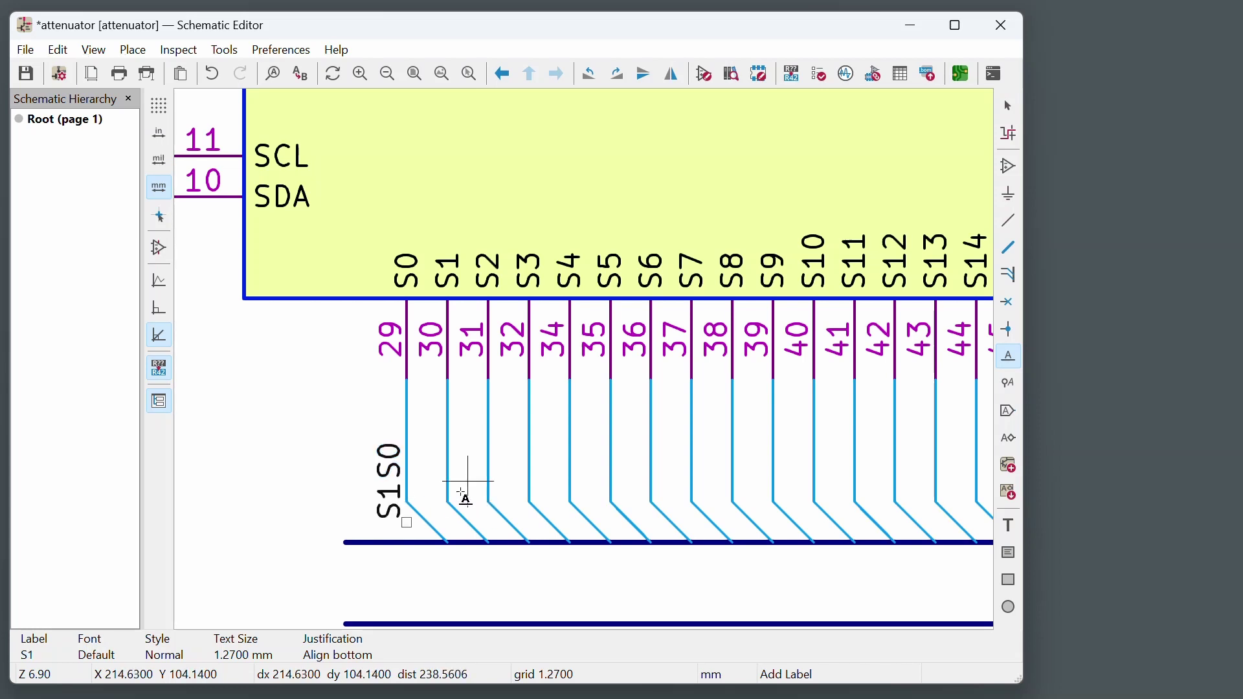
key("m")
left_click(448, 480)
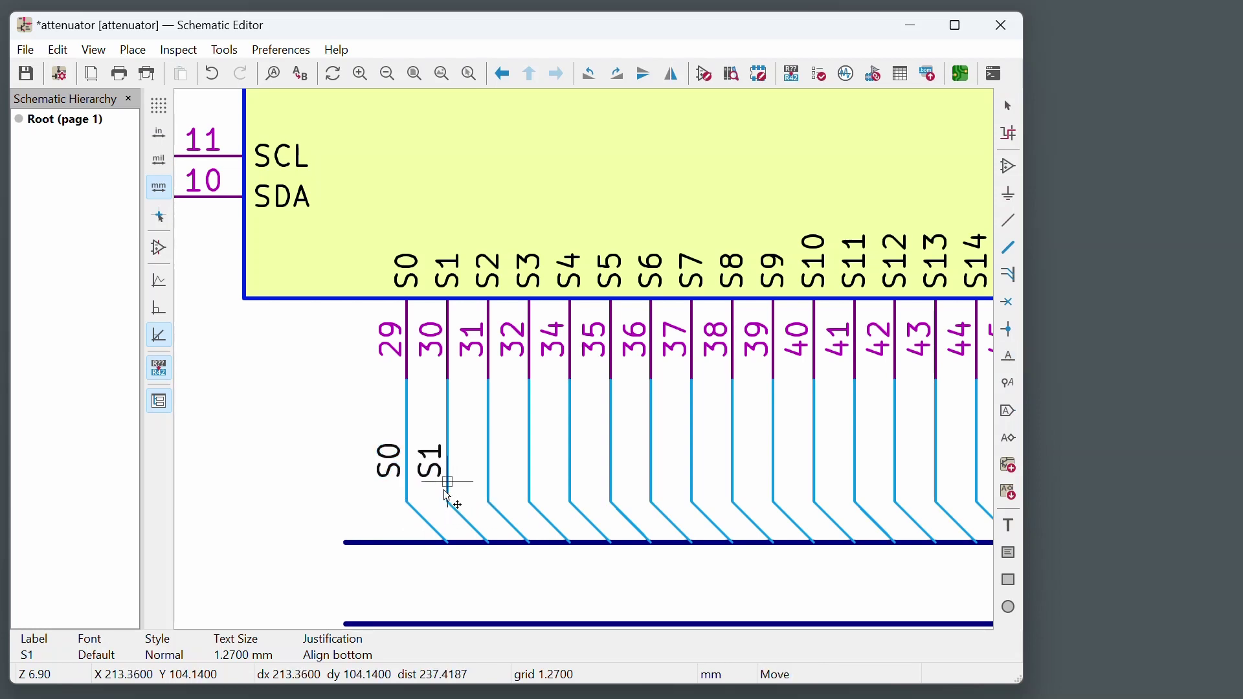
key("l")
key("Insert")
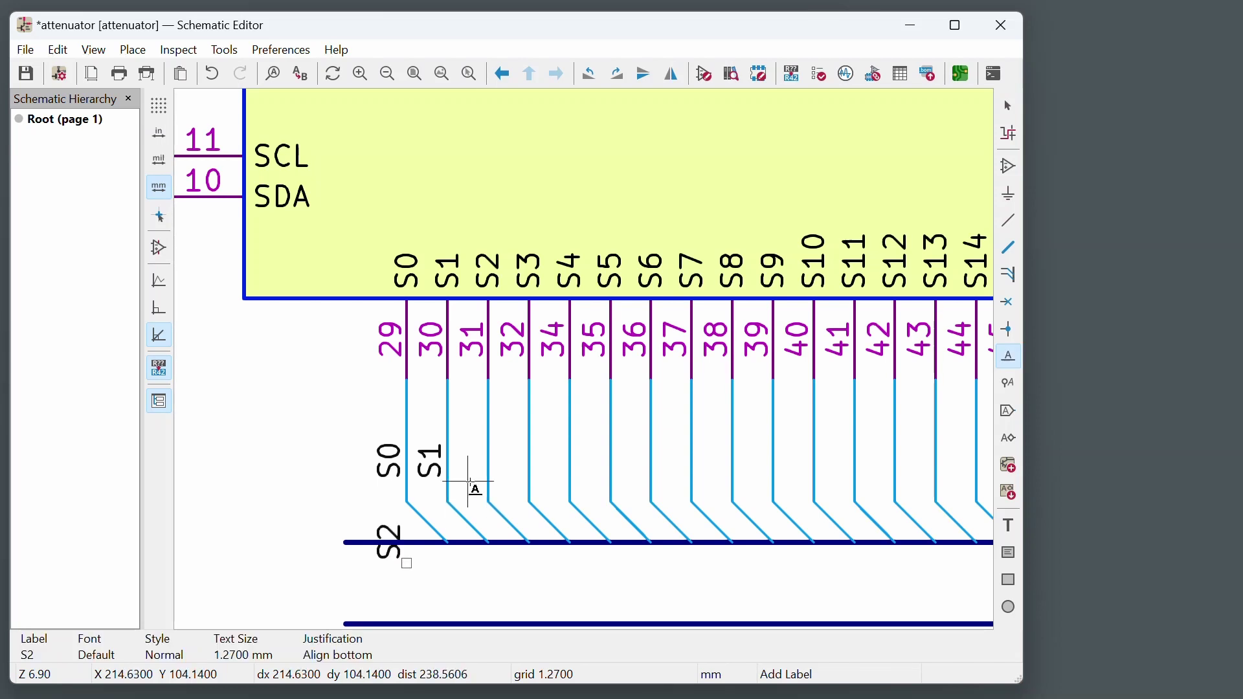
key("m")
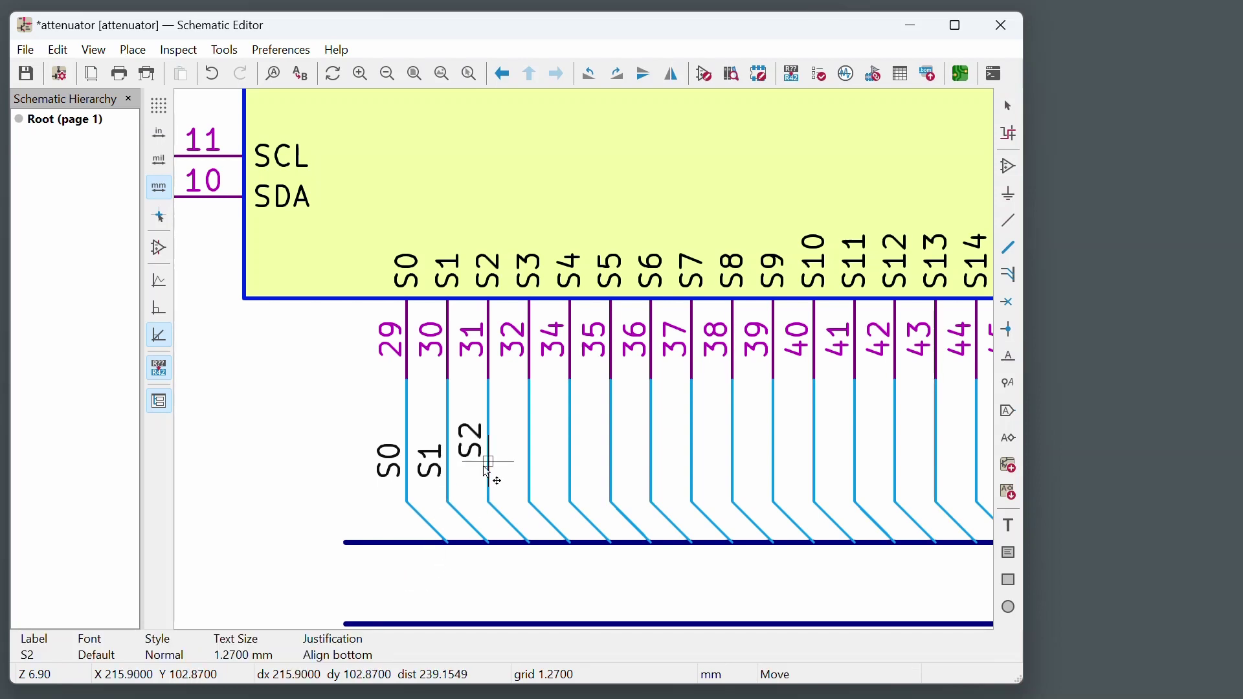
left_click(490, 480)
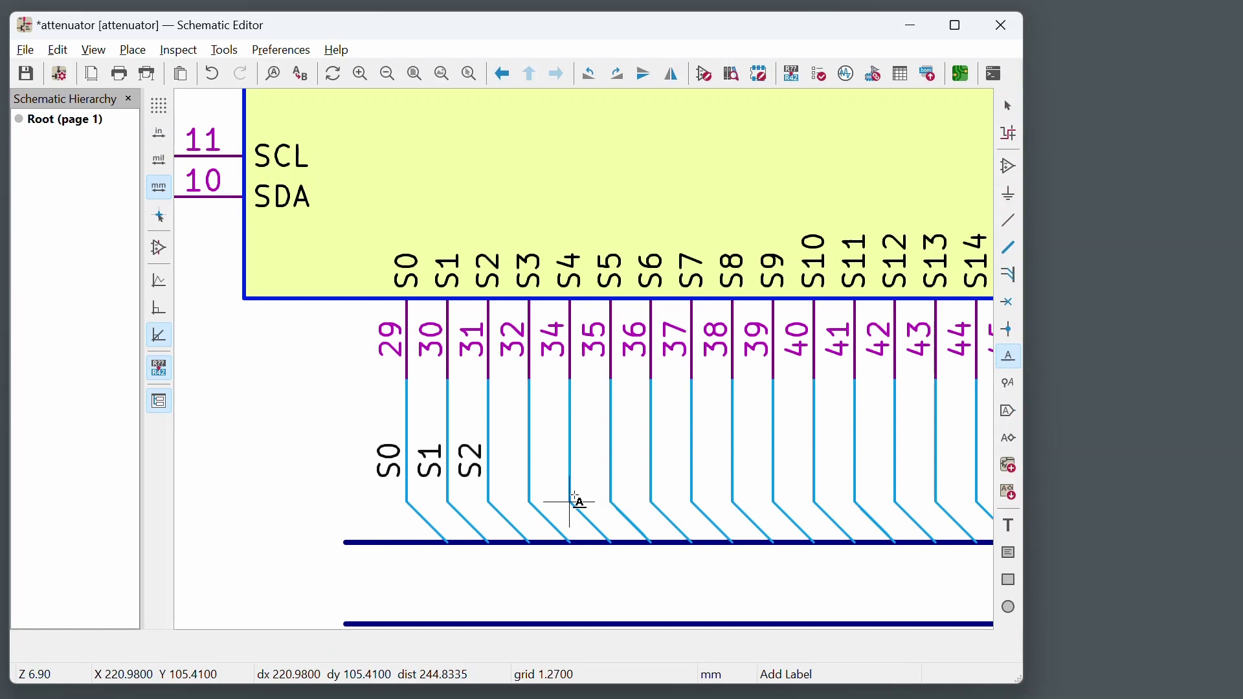
Step: Repeat the label as S3, S4 and S5, moving each toward its matching wire in line with the earlier labels
key("Insert")
key("m")
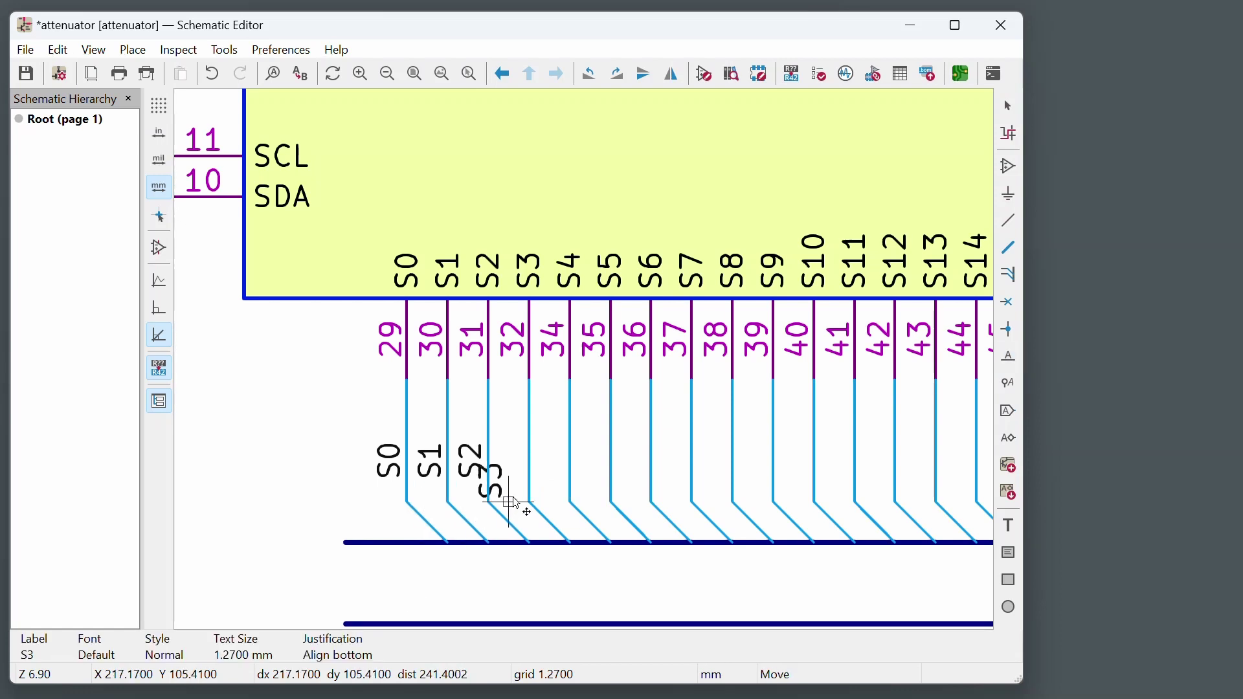
left_click(529, 479)
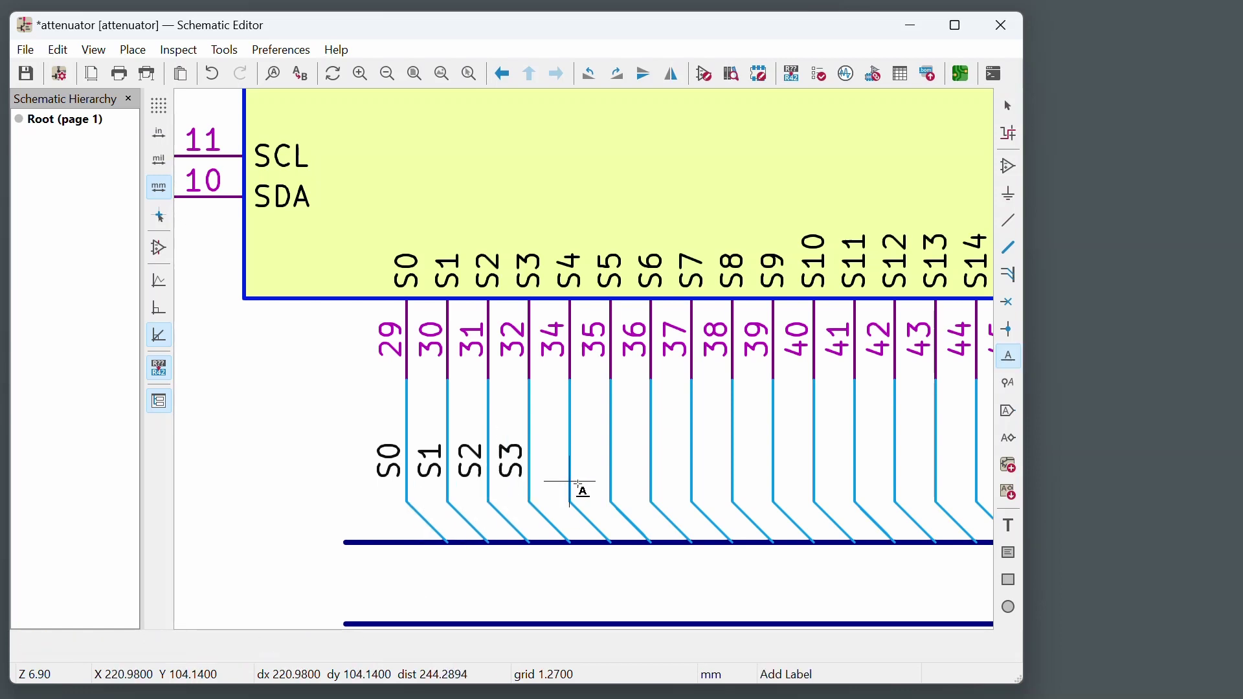
key("Insert")
key("m")
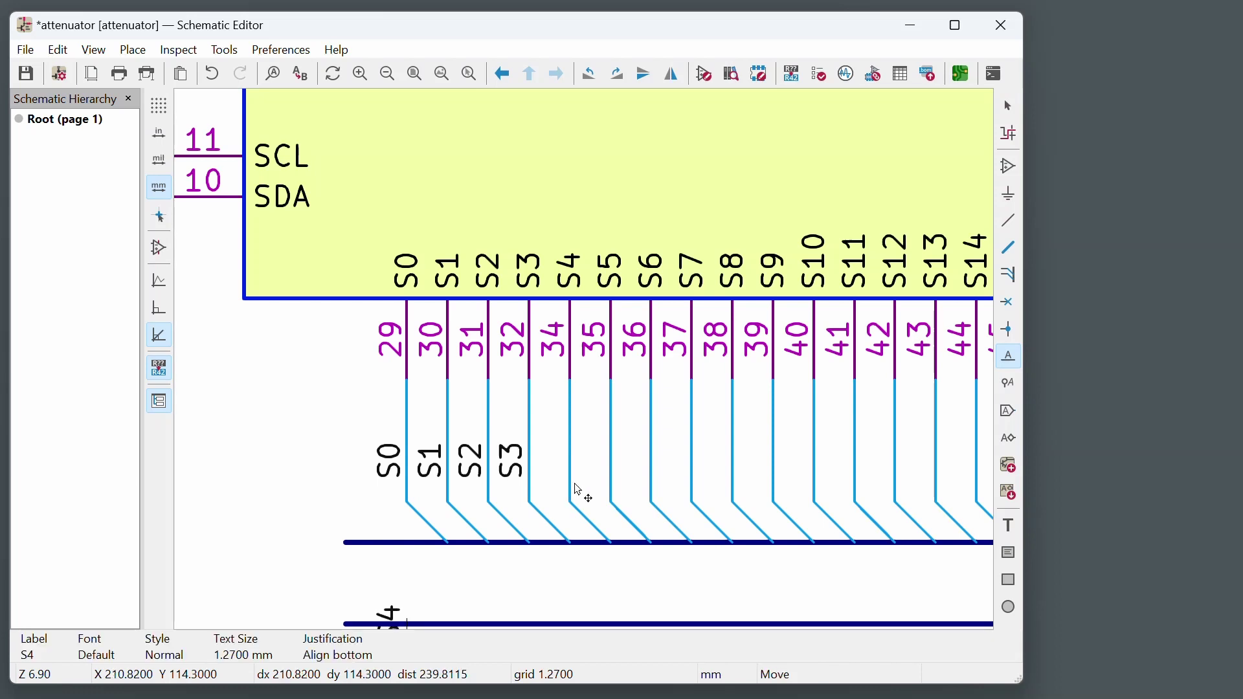
left_click(569, 483)
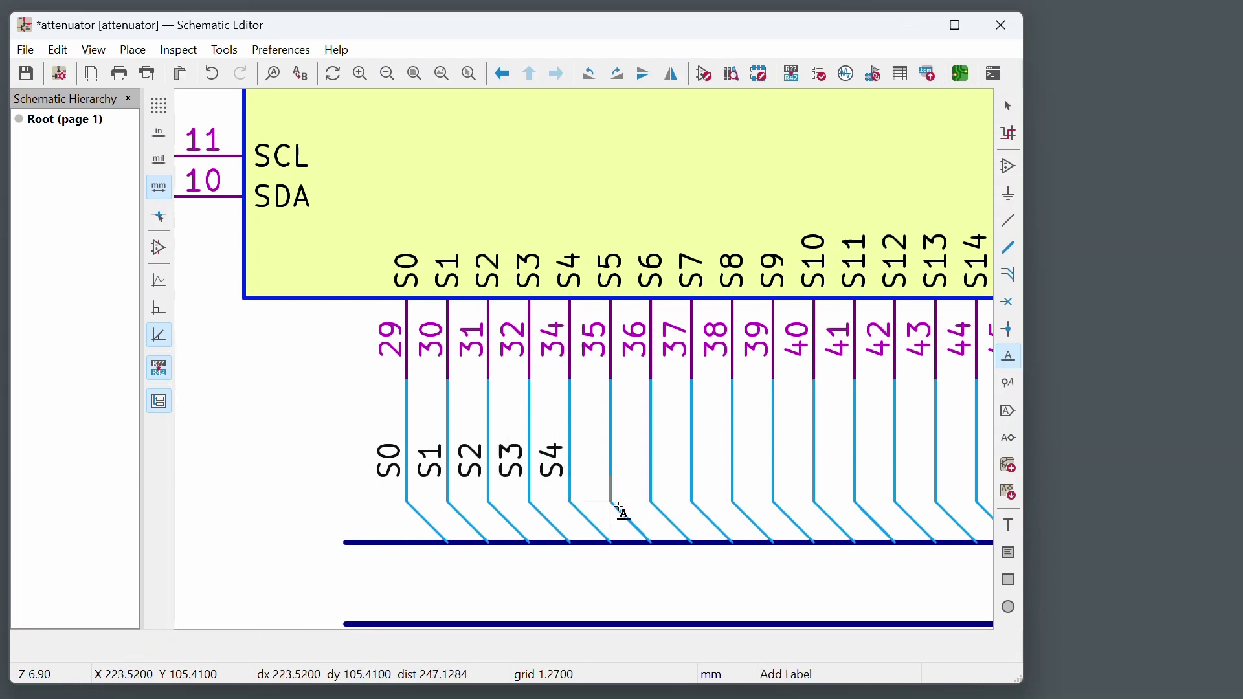
key("Insert")
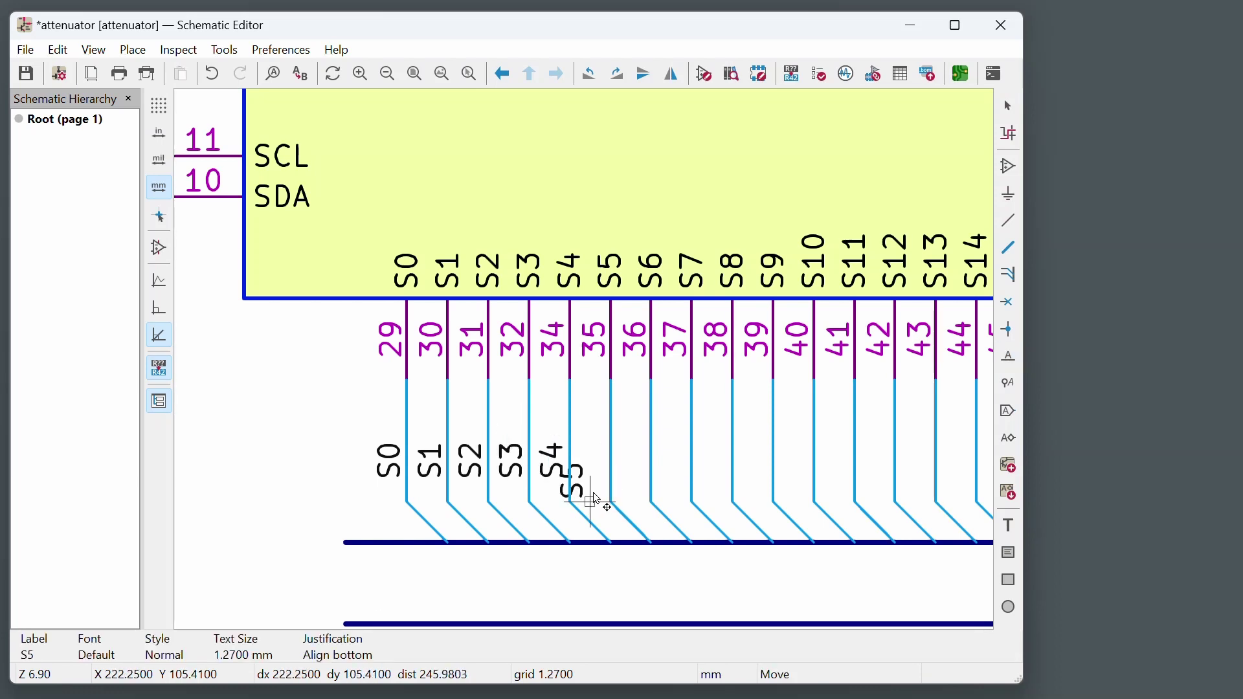
key("m")
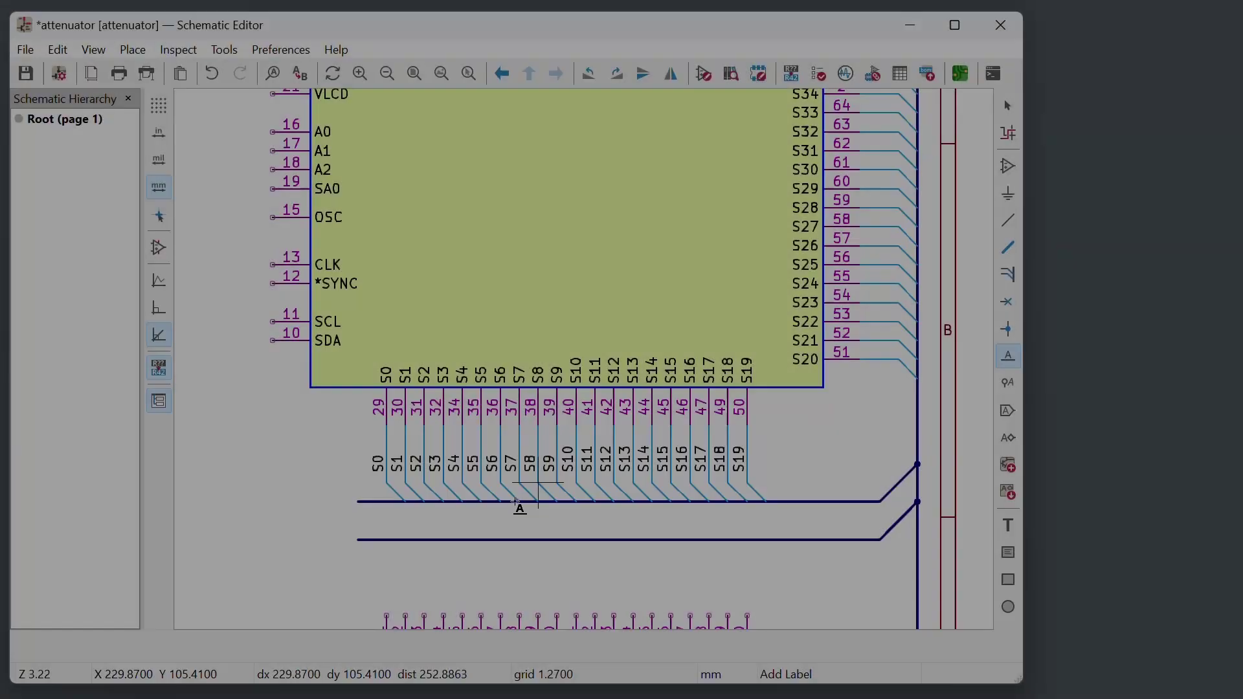
Step: Repeat the label as S20, rotate it to read horizontally and place it at the bus-entry end of pin 51's wire
scroll(516, 508, "down", 3)
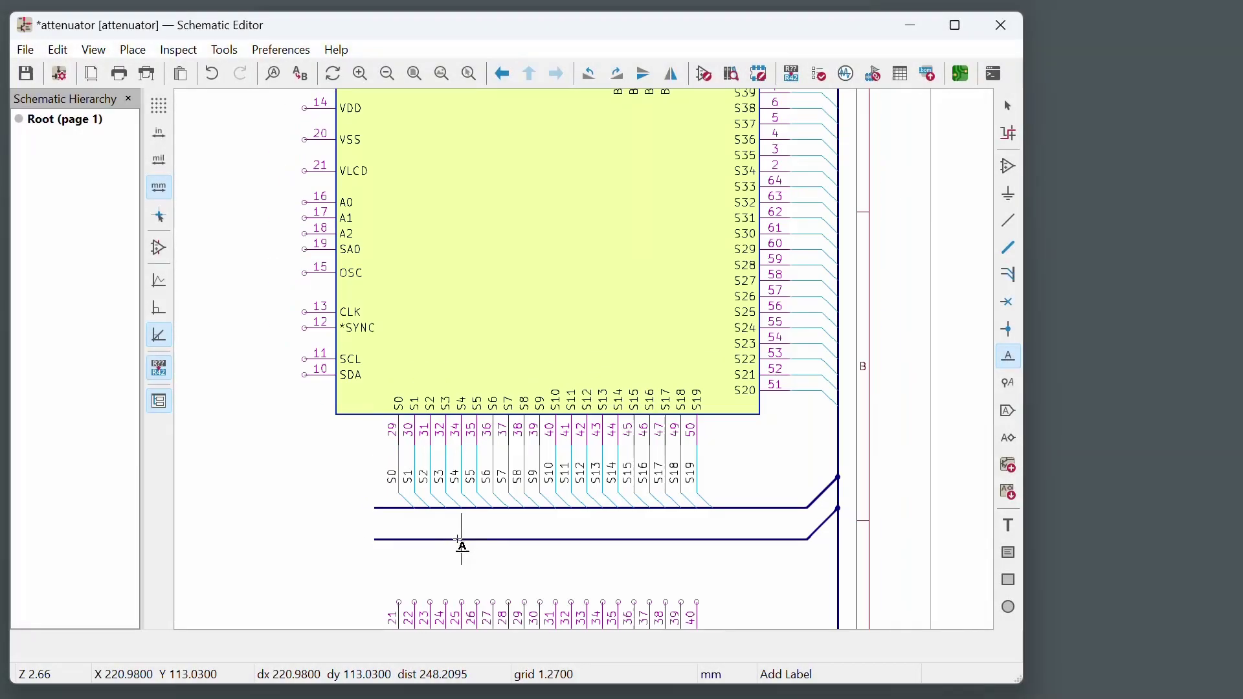
scroll(762, 318, "up", 2)
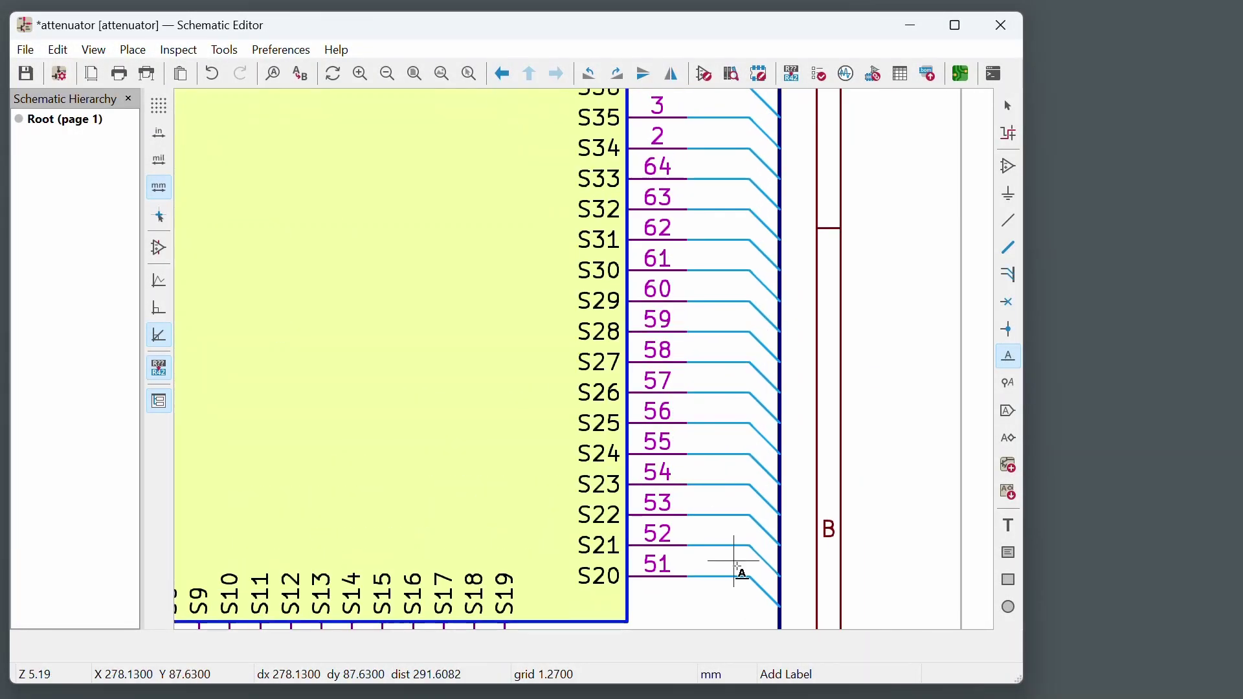
scroll(744, 583, "up", 3)
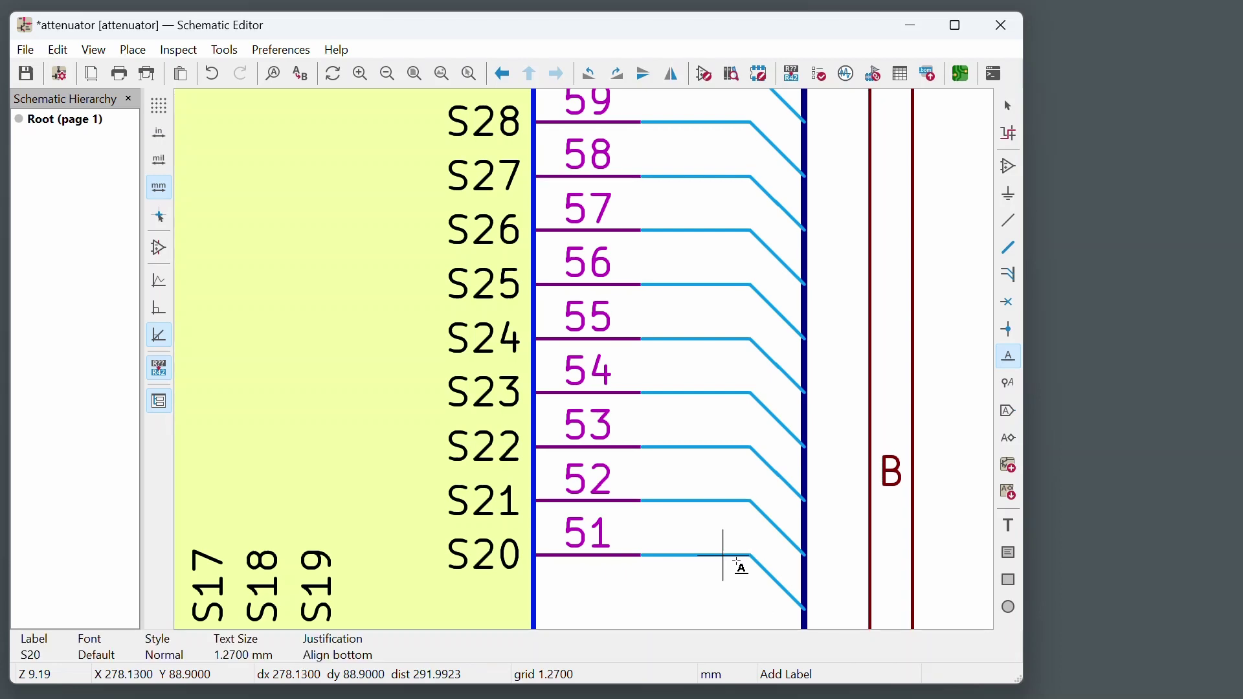
key("Insert")
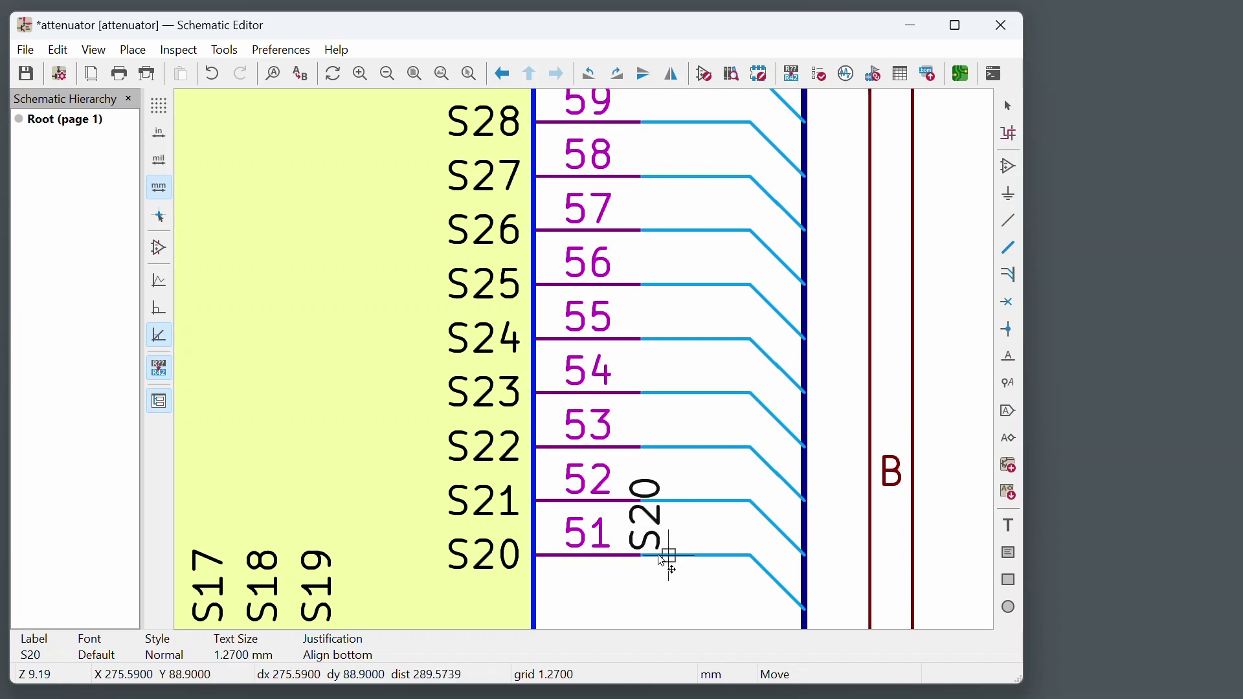
key("r")
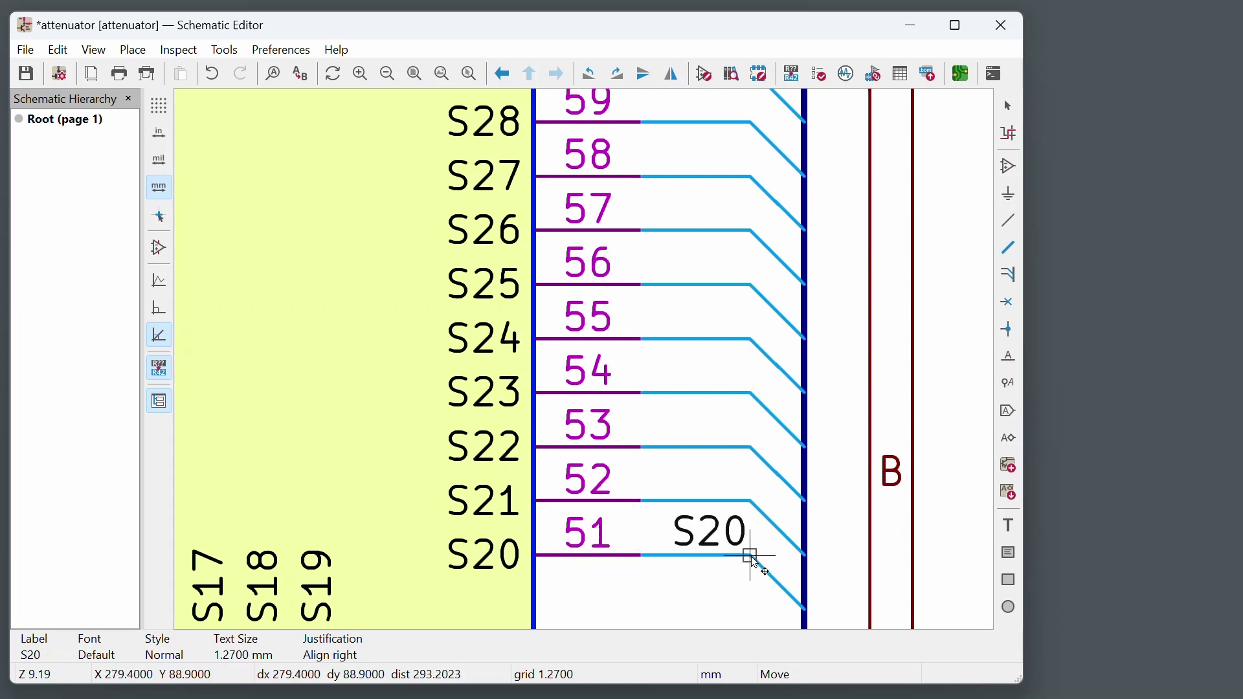
left_click(750, 558)
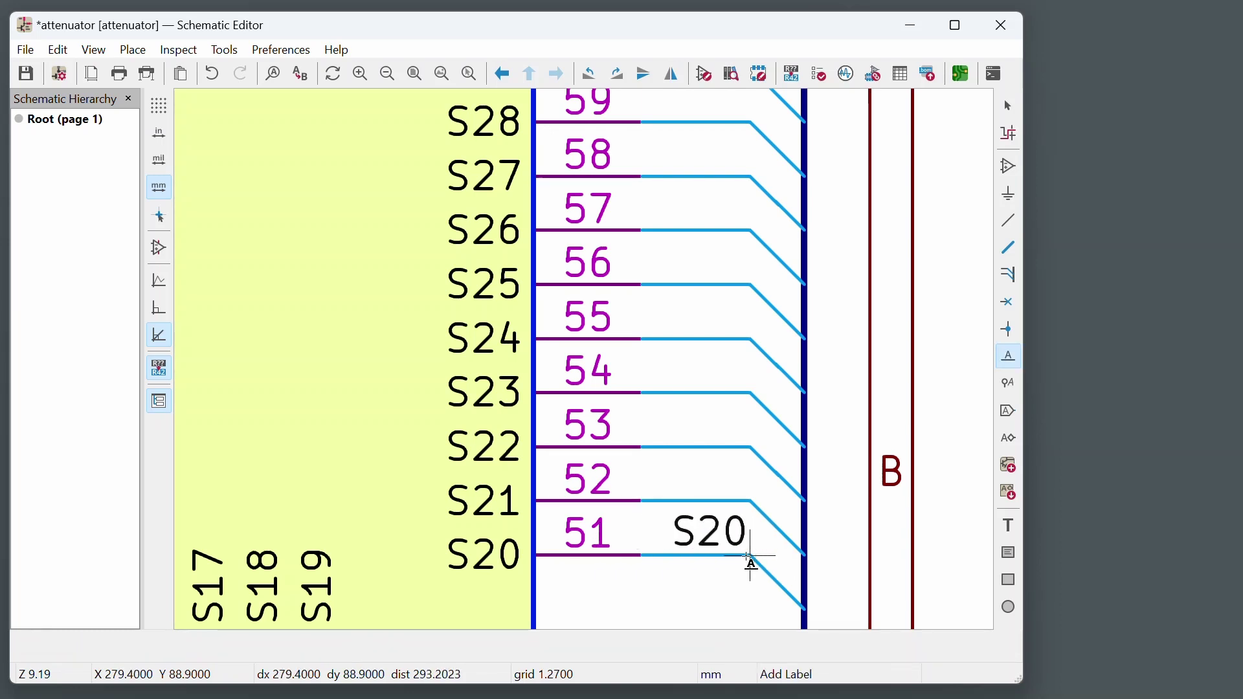
Step: Repeat the label as S21 and S22, rotating each to horizontal and placing it on the wires of pins 52 and 53
key("Insert")
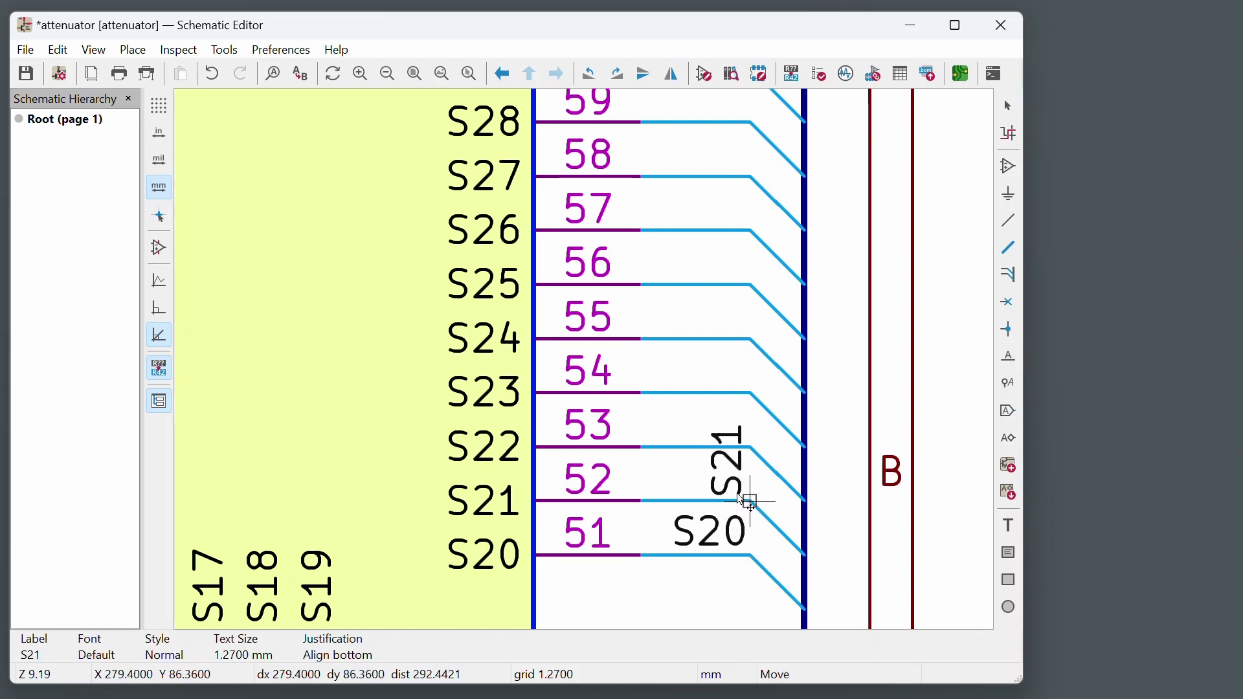
key("r")
left_click(742, 500)
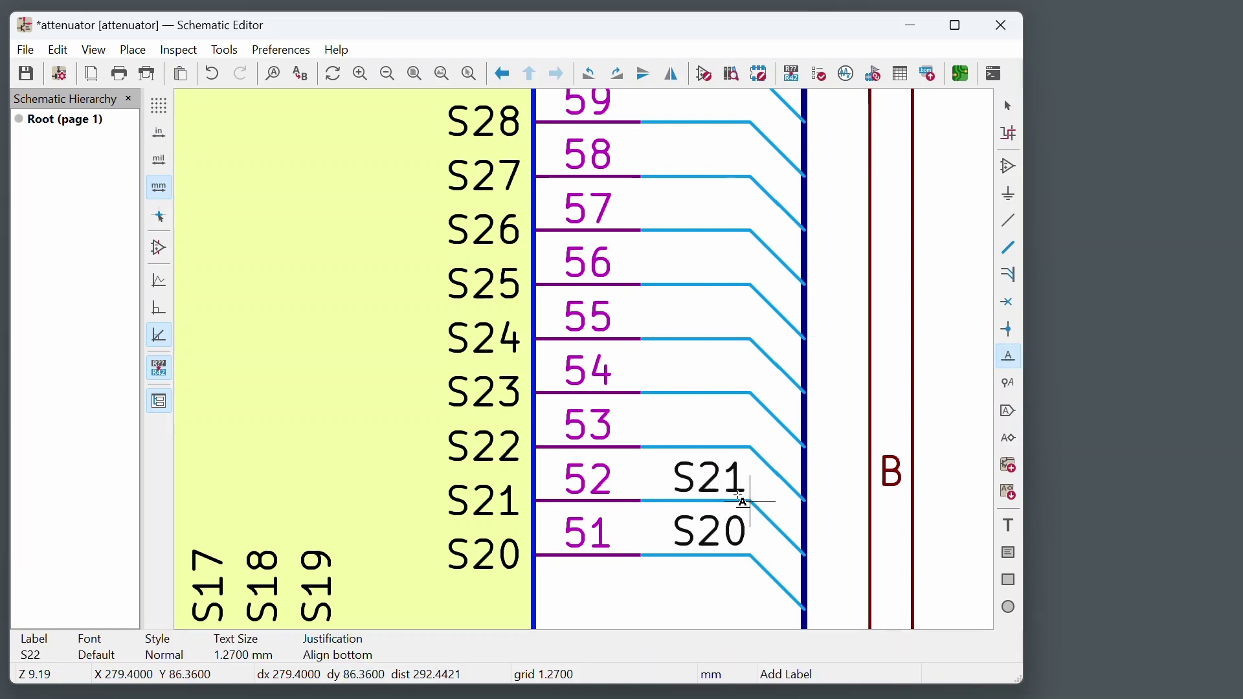
key("Insert")
key("r")
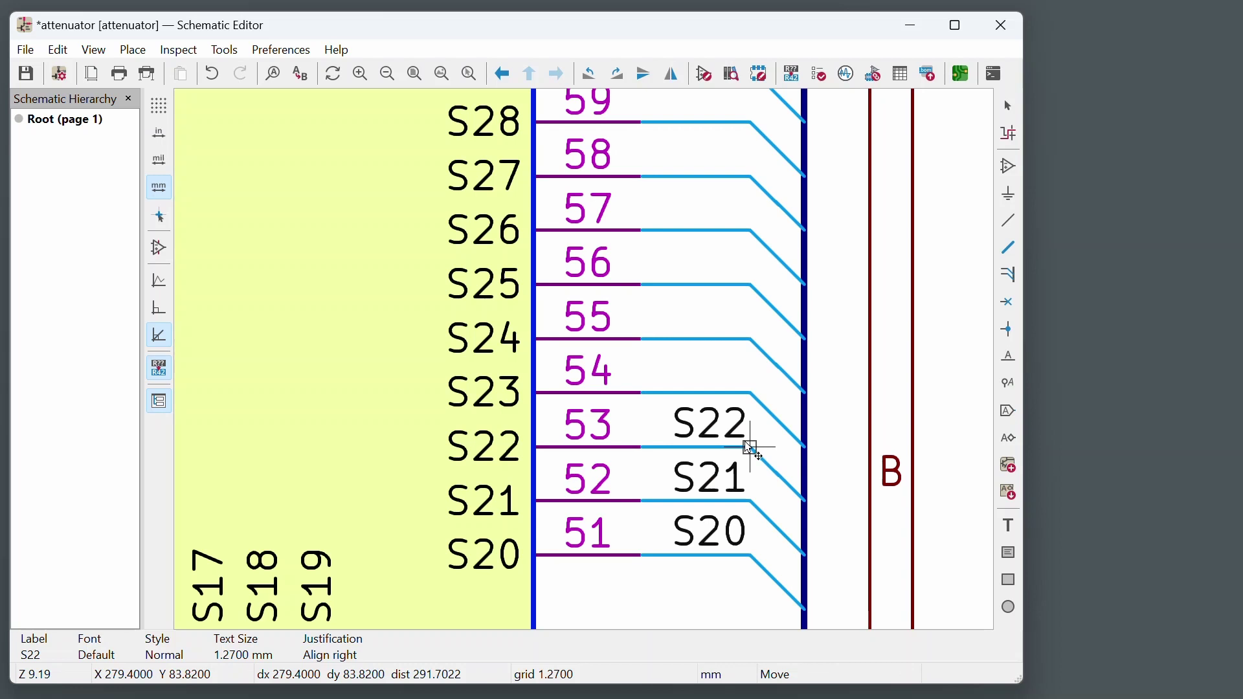
left_click(751, 446)
key("Insert")
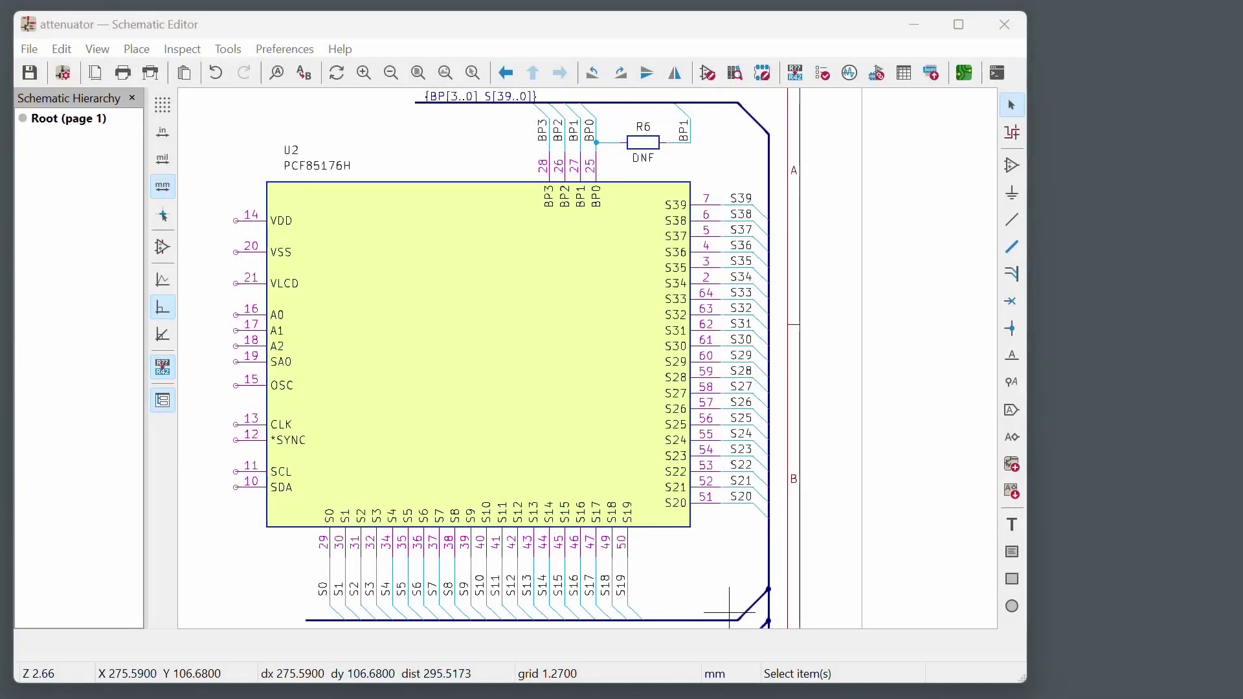
Step: Examine the completed bus wiring and labels around U2, resistor R6 and U3, including the no-connect flags on S6, S39, BP2 and BP3
scroll(468, 607, "up", 3)
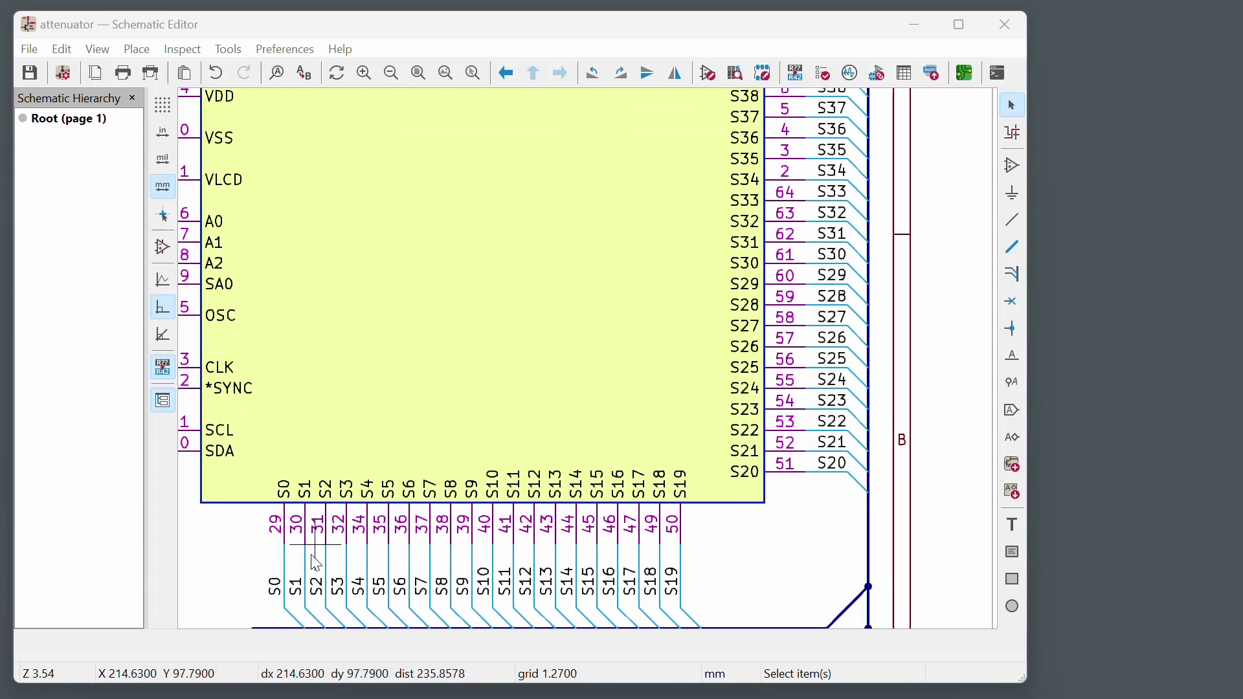
scroll(574, 578, "down", 4)
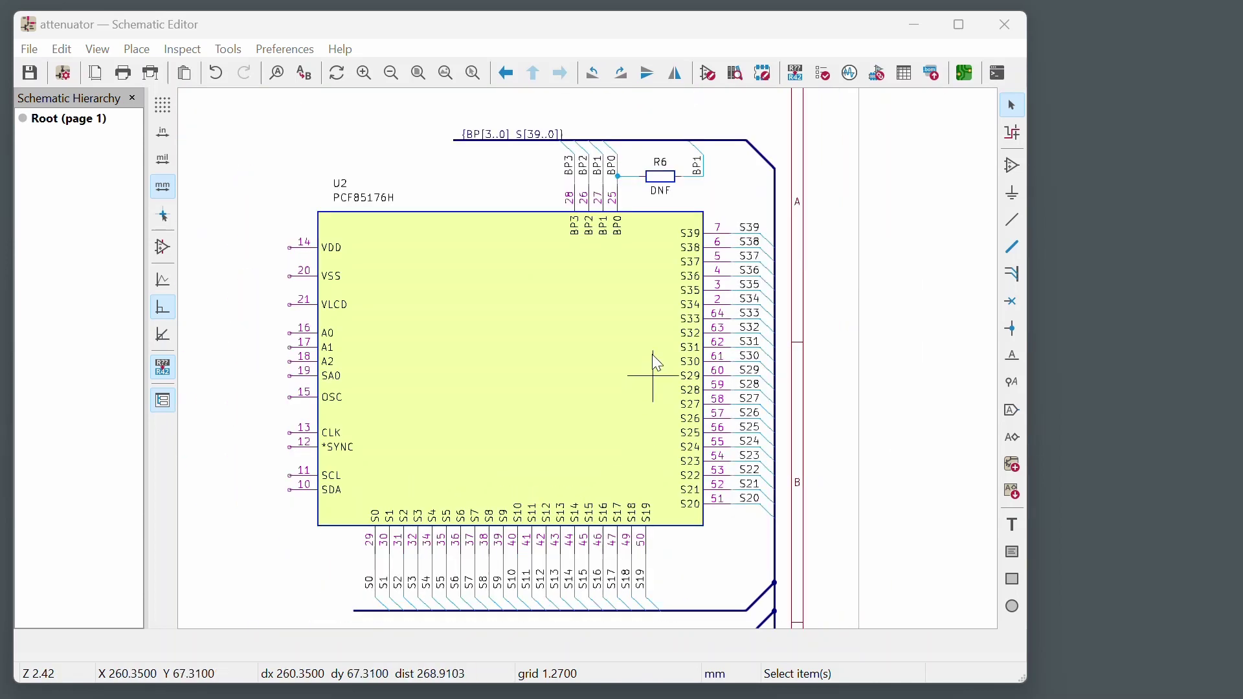
scroll(672, 231, "up", 1)
scroll(602, 382, "down", 2)
scroll(624, 168, "up", 4)
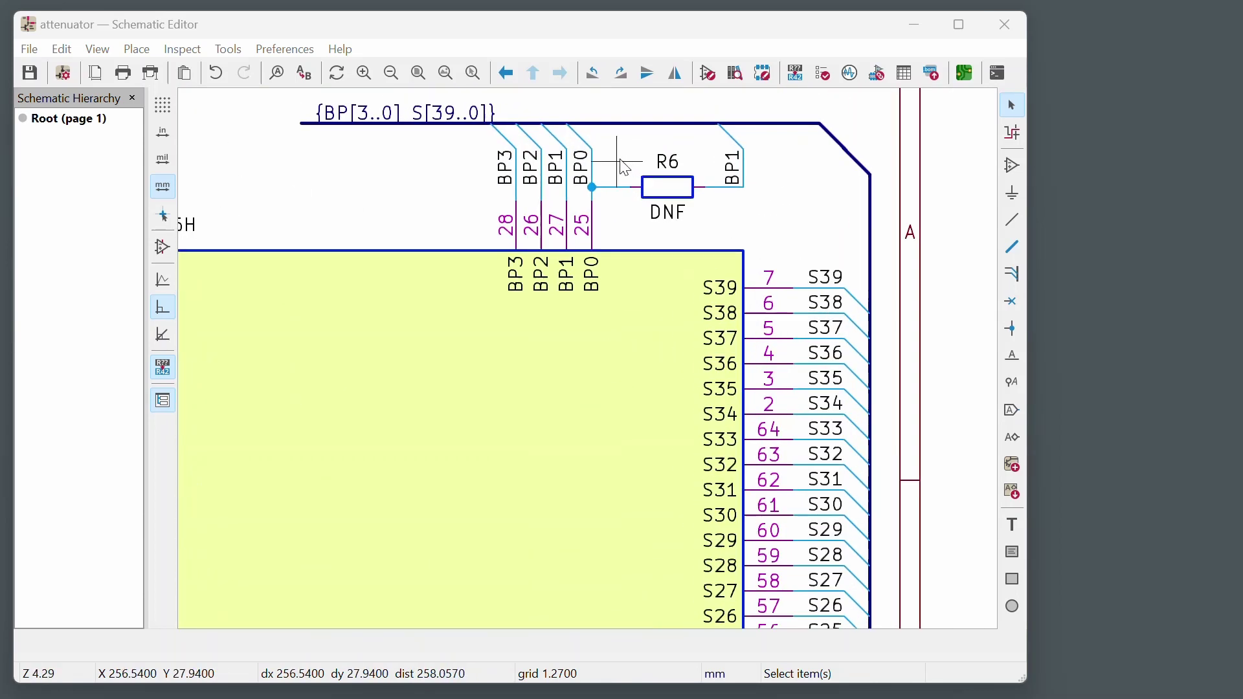
scroll(624, 168, "down", 1)
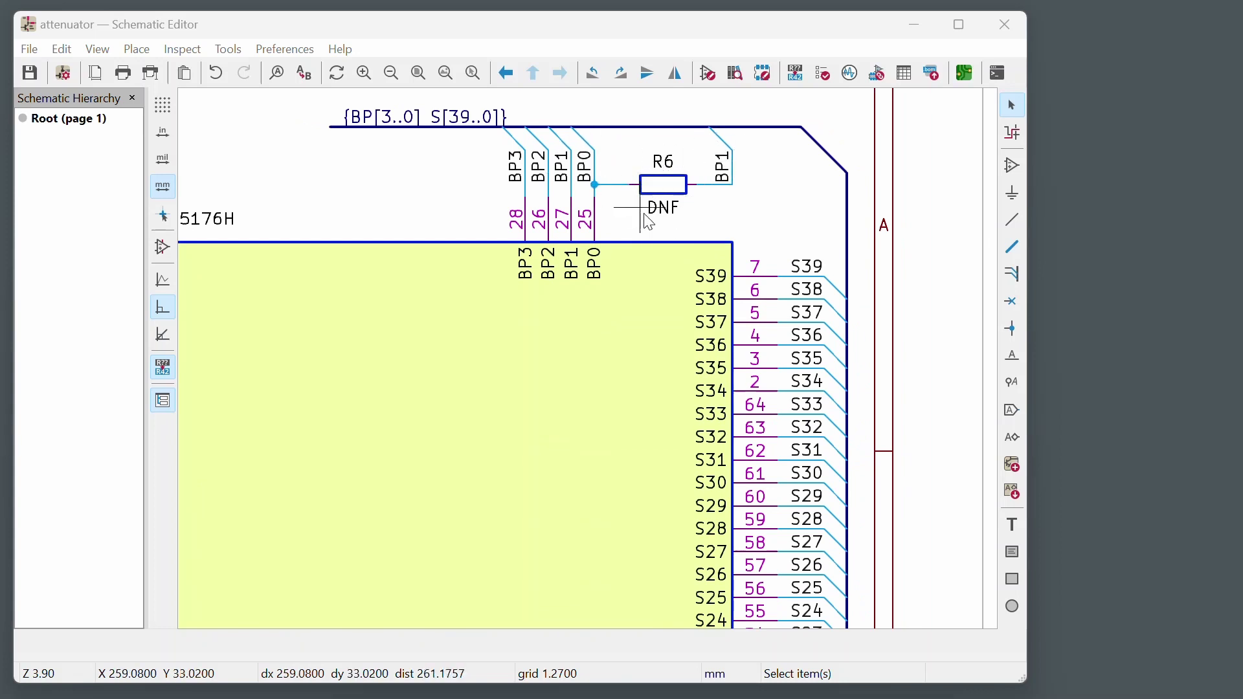
scroll(699, 188, "down", 5)
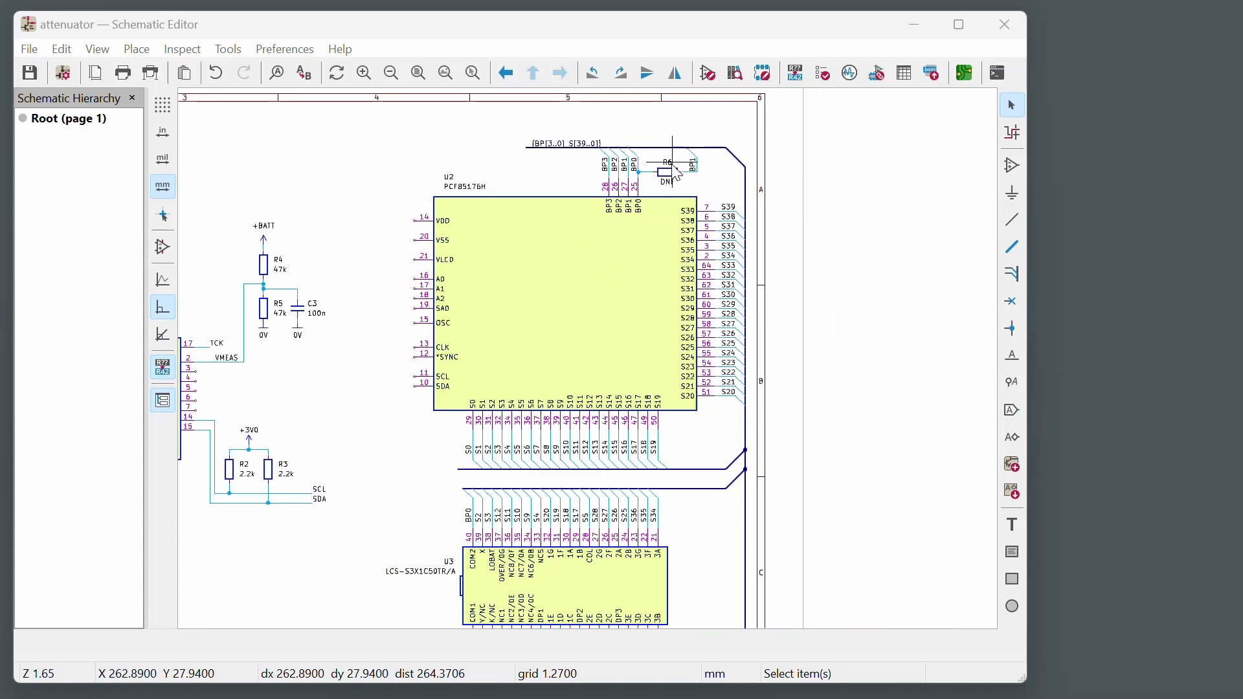
scroll(590, 602, "up", 4)
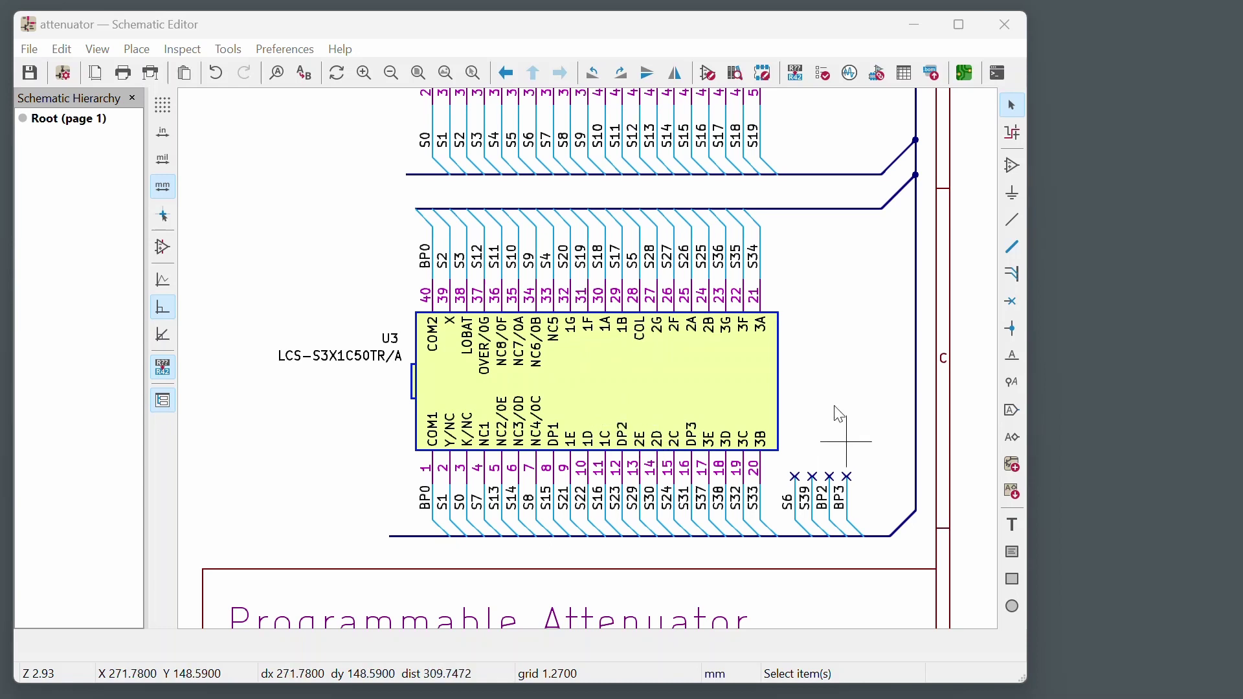
scroll(806, 502, "up", 2)
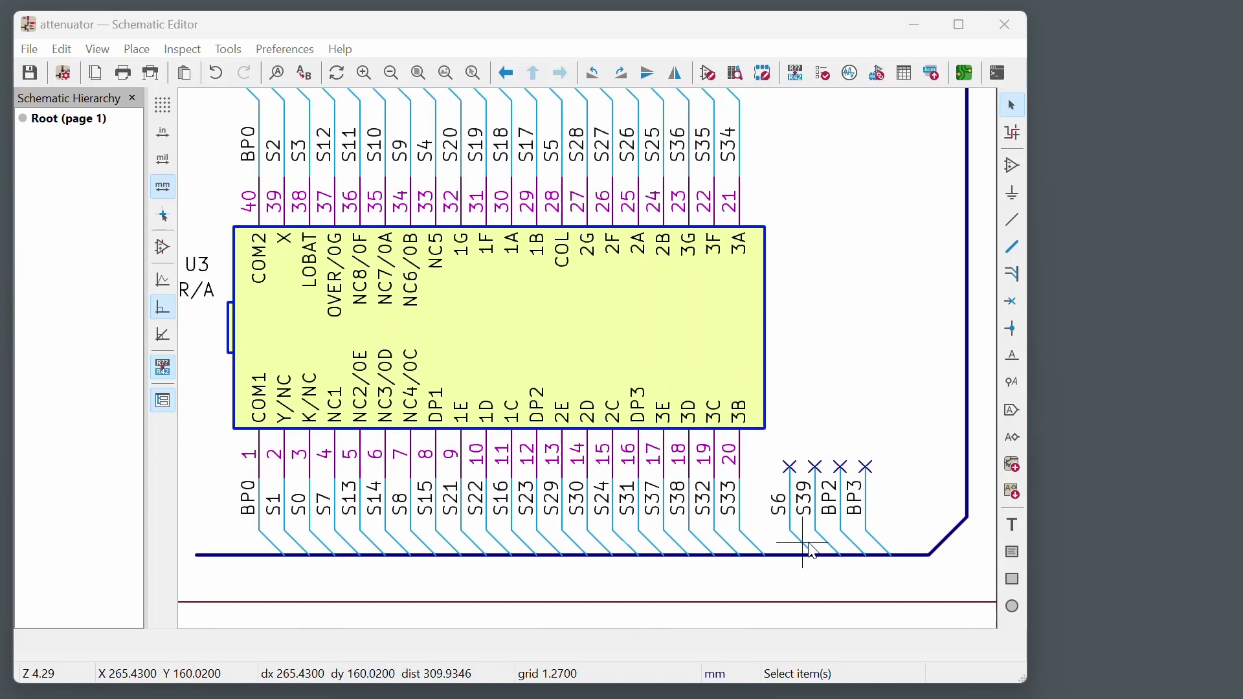
scroll(815, 552, "up", 1)
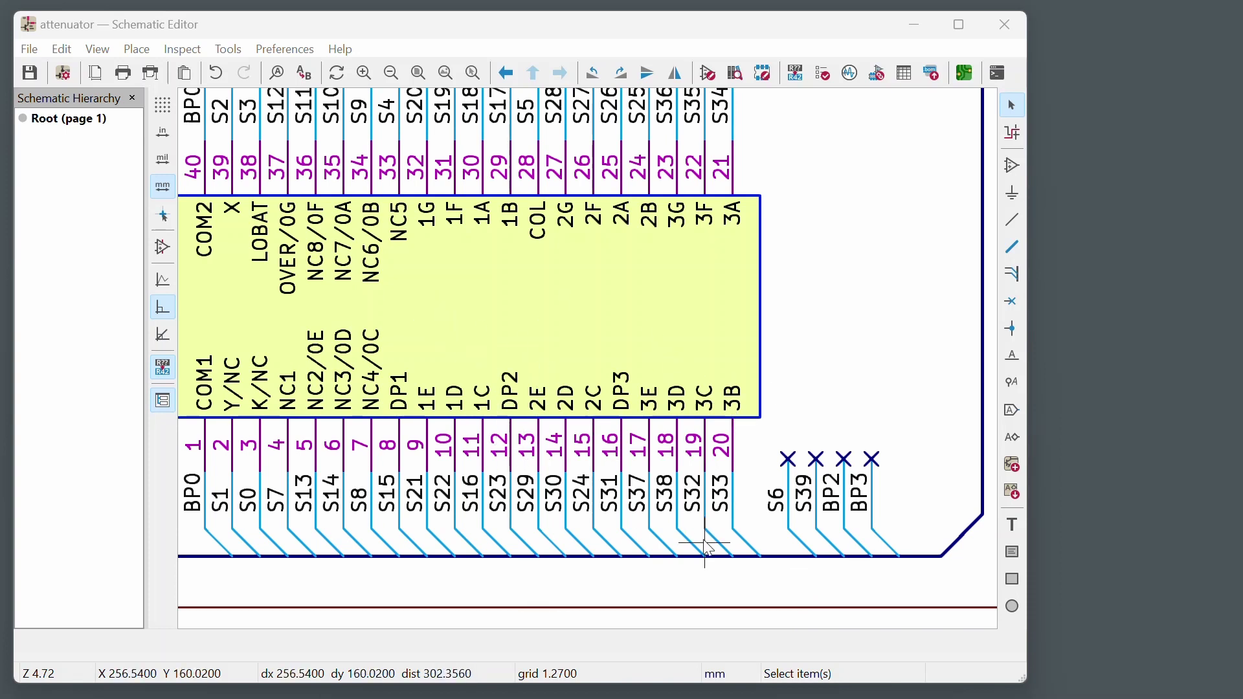
left_click(183, 49)
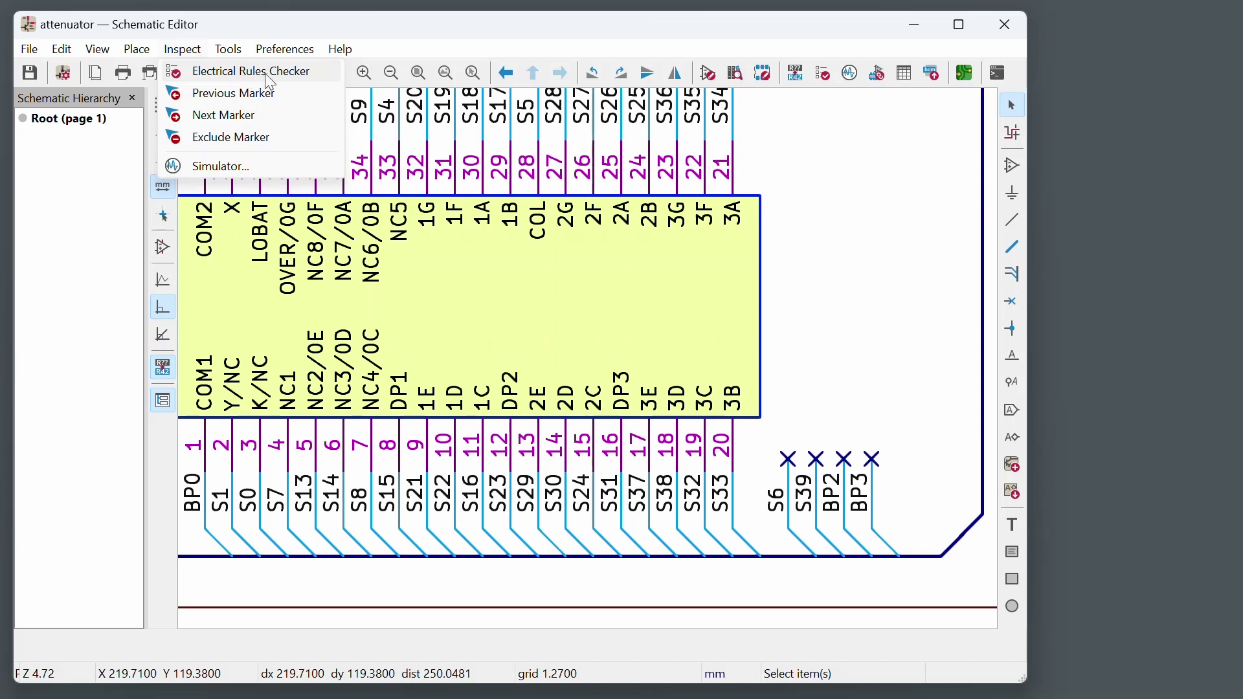
left_click(649, 334)
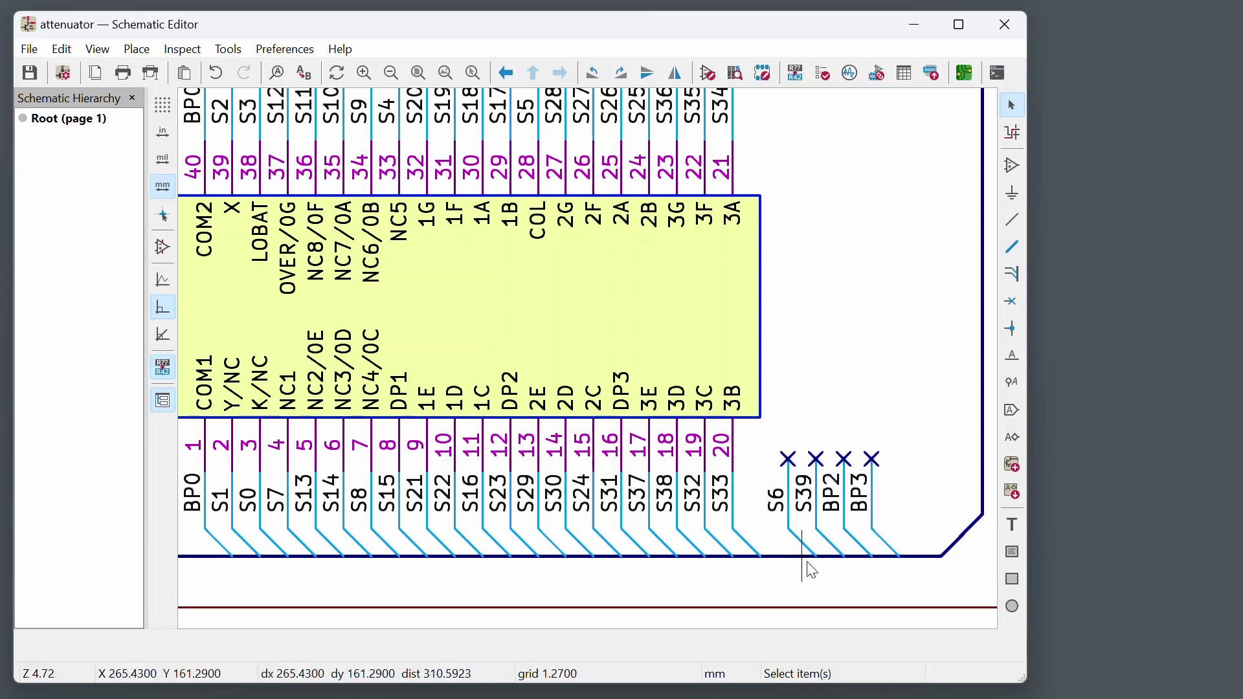
scroll(812, 566, "down", 3)
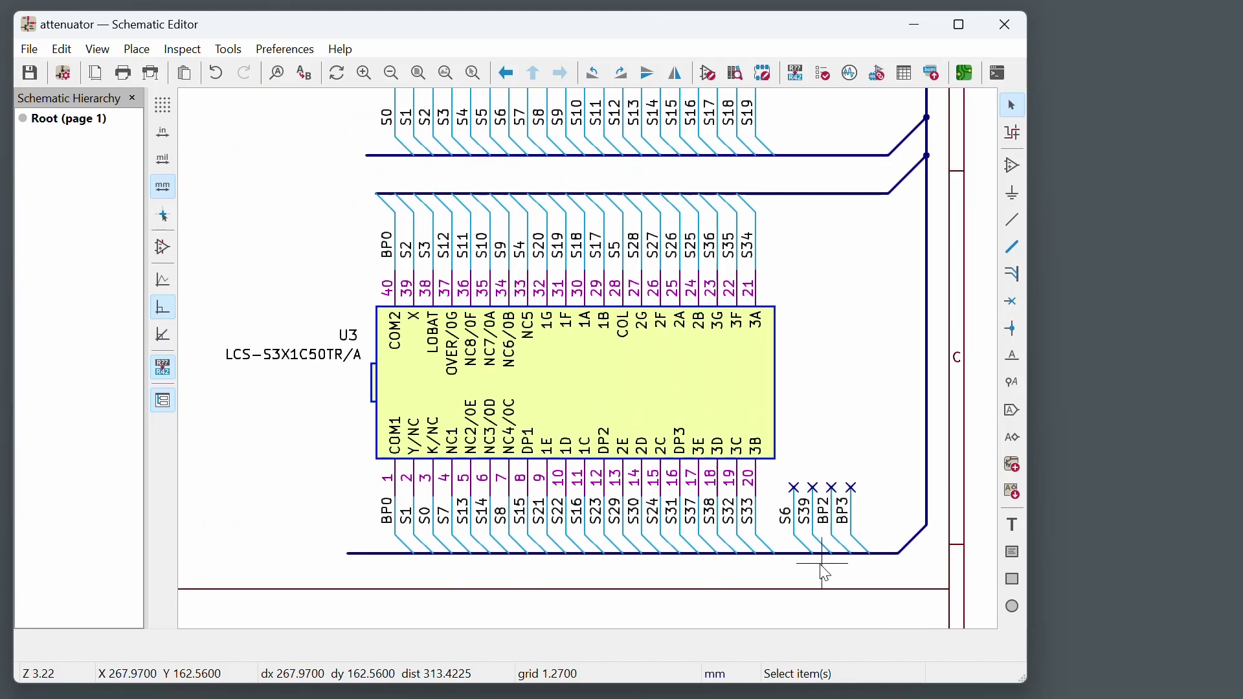